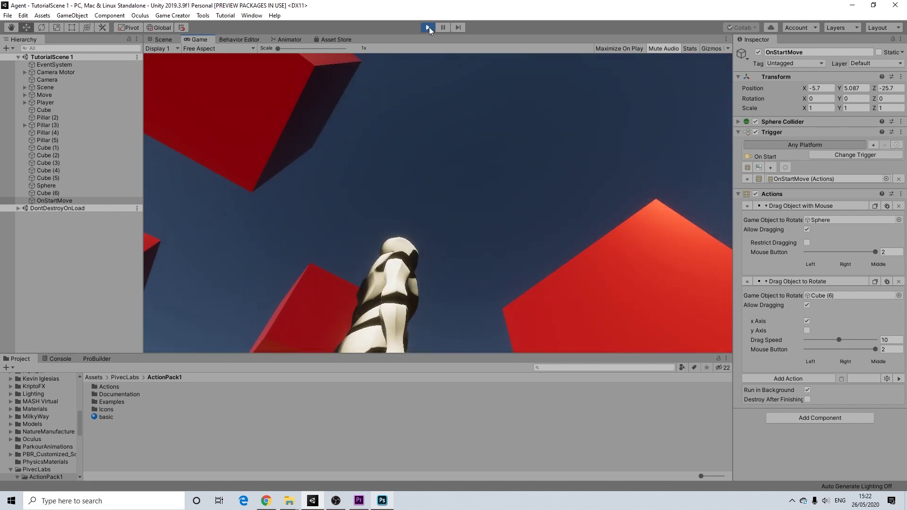
Restart play mode, walk the character up the red blocks, and test dragging the white sphere across the platform.
{"action": "left_click", "coordinate": [428, 27]}
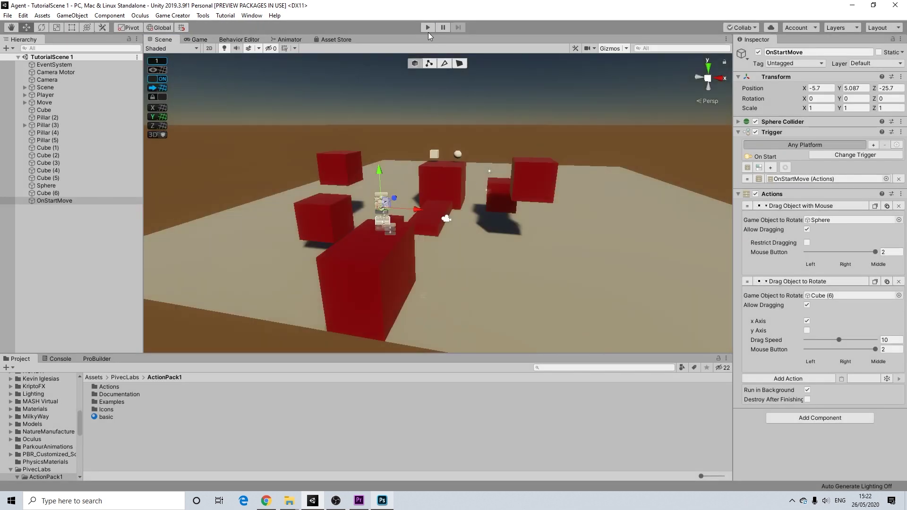
{"action": "left_click", "coordinate": [428, 30]}
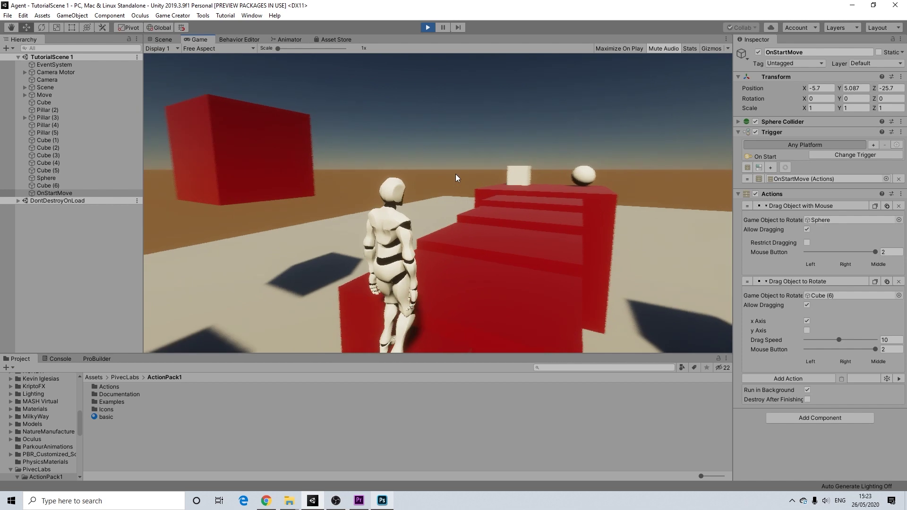
{"action": "key", "text": "w"}
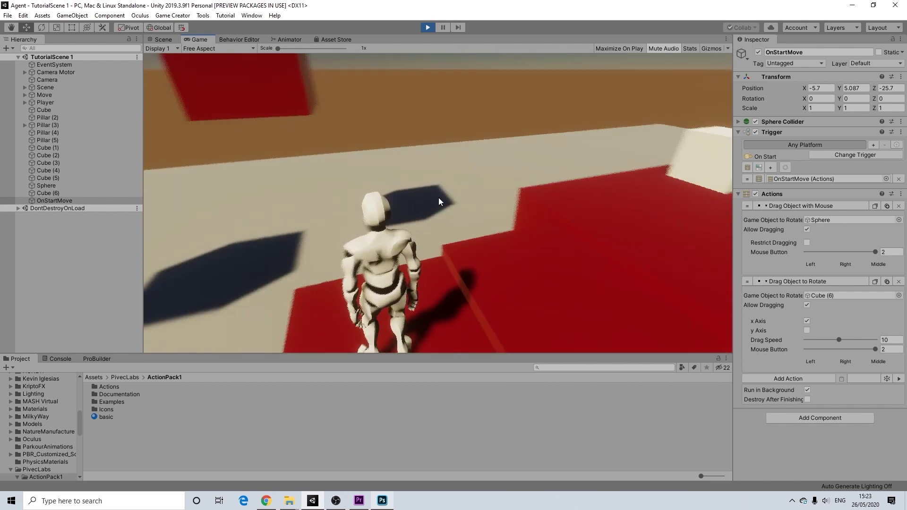
{"action": "key", "text": "w"}
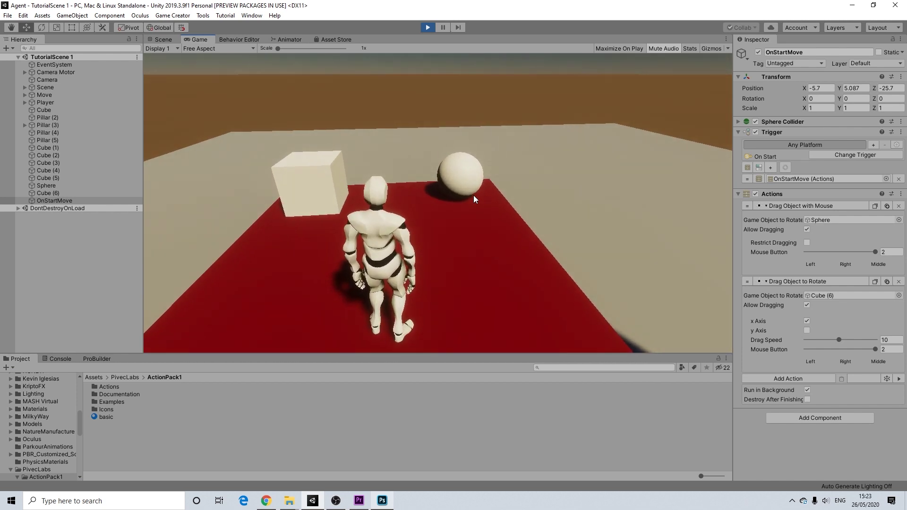
{"action": "key", "text": "w"}
{"action": "mouse_move", "coordinate": [472, 195]}
{"action": "middle_mouse_down"}
{"action": "mouse_move", "coordinate": [472, 175]}
{"action": "mouse_move", "coordinate": [455, 172]}
{"action": "mouse_move", "coordinate": [484, 177]}
{"action": "mouse_move", "coordinate": [482, 198]}
{"action": "mouse_move", "coordinate": [482, 166]}
{"action": "mouse_move", "coordinate": [474, 203]}
{"action": "mouse_move", "coordinate": [486, 175]}
{"action": "mouse_move", "coordinate": [544, 169]}
{"action": "mouse_move", "coordinate": [436, 194]}
{"action": "mouse_move", "coordinate": [467, 201]}
{"action": "mouse_move", "coordinate": [437, 201]}
{"action": "mouse_move", "coordinate": [462, 209]}
{"action": "middle_mouse_up"}
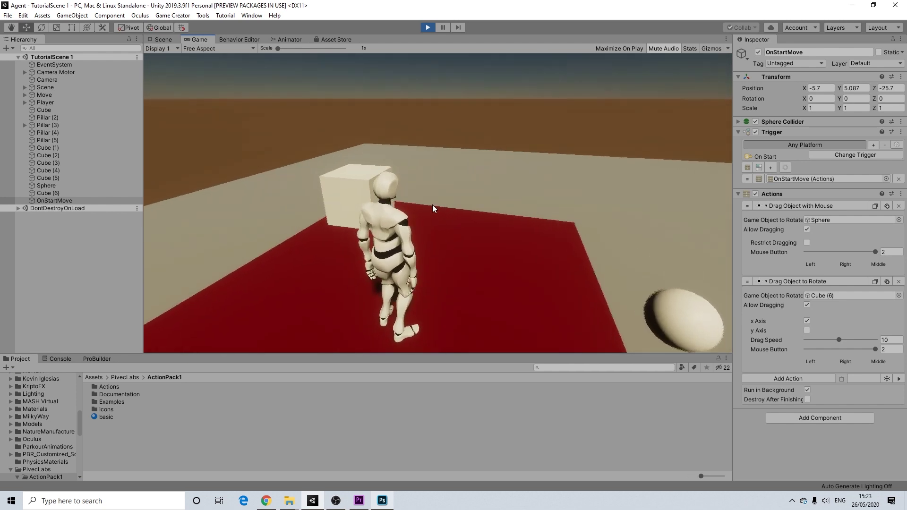
Walk the character over to the white cube and test rotating it in both directions.
{"action": "key", "text": "a"}
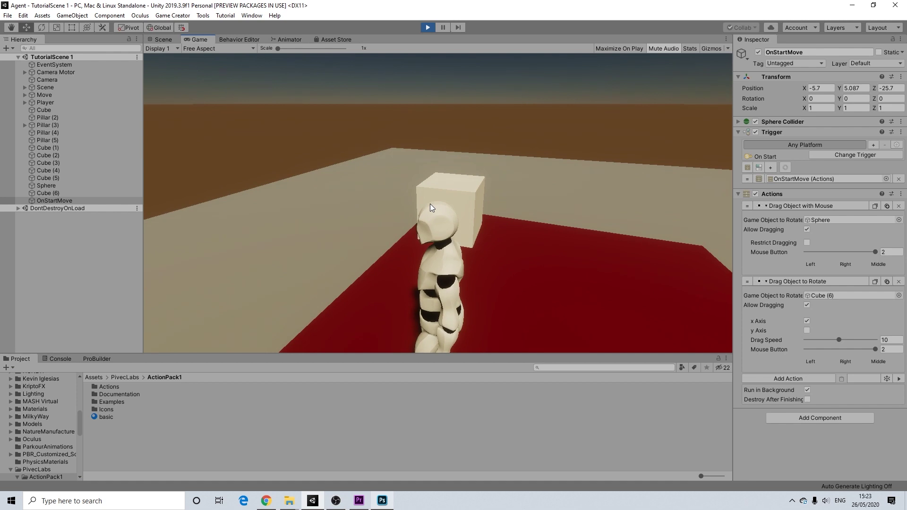
{"action": "key", "text": "w"}
{"action": "key", "text": "w"}
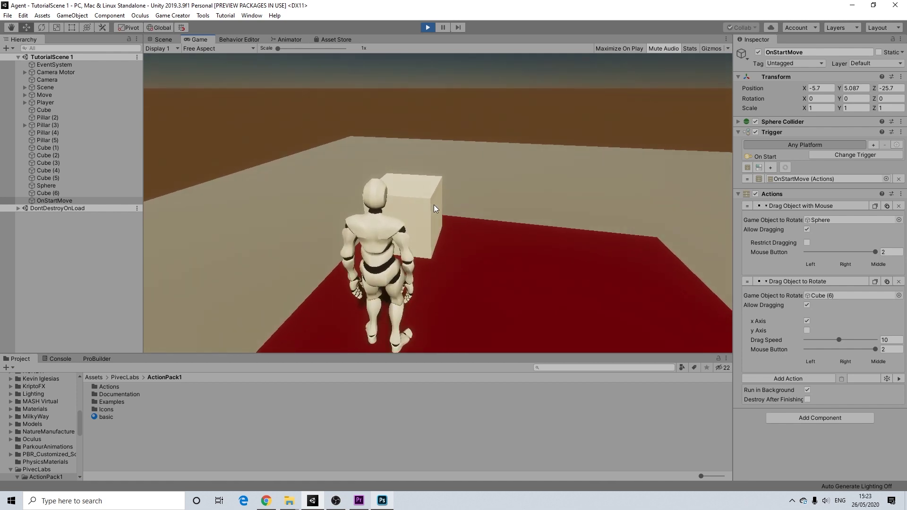
{"action": "key", "text": "w"}
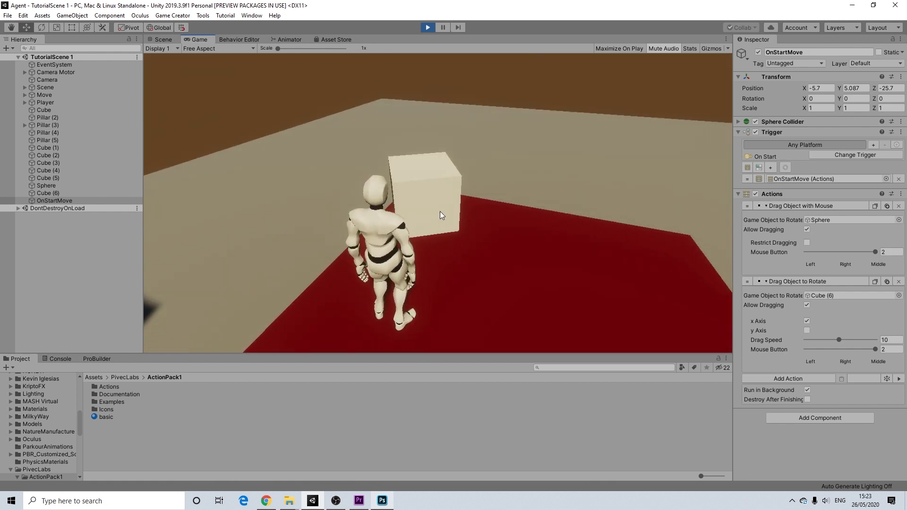
{"action": "mouse_move", "coordinate": [449, 220]}
{"action": "middle_mouse_down"}
{"action": "mouse_move", "coordinate": [425, 214]}
{"action": "mouse_move", "coordinate": [469, 217]}
{"action": "mouse_move", "coordinate": [438, 215]}
{"action": "middle_mouse_up"}
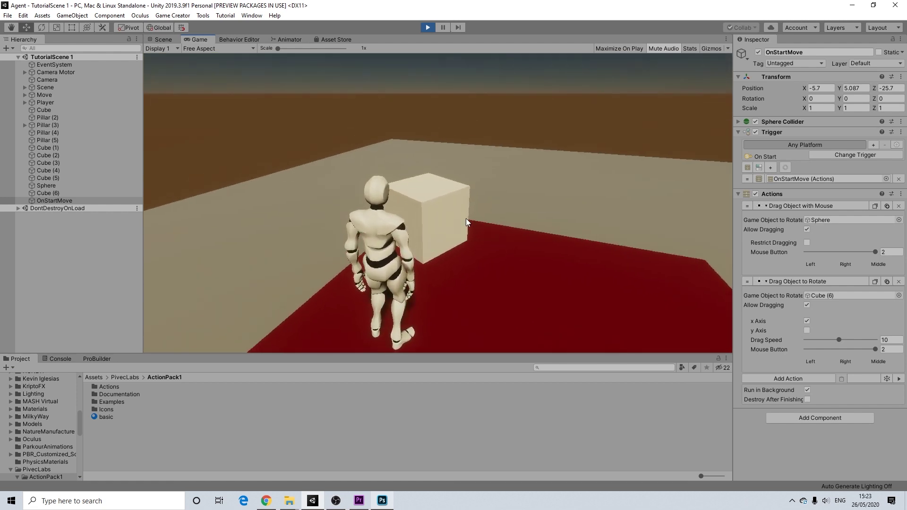
{"action": "middle_click_drag", "start_coordinate": [448, 218], "coordinate": [469, 219]}
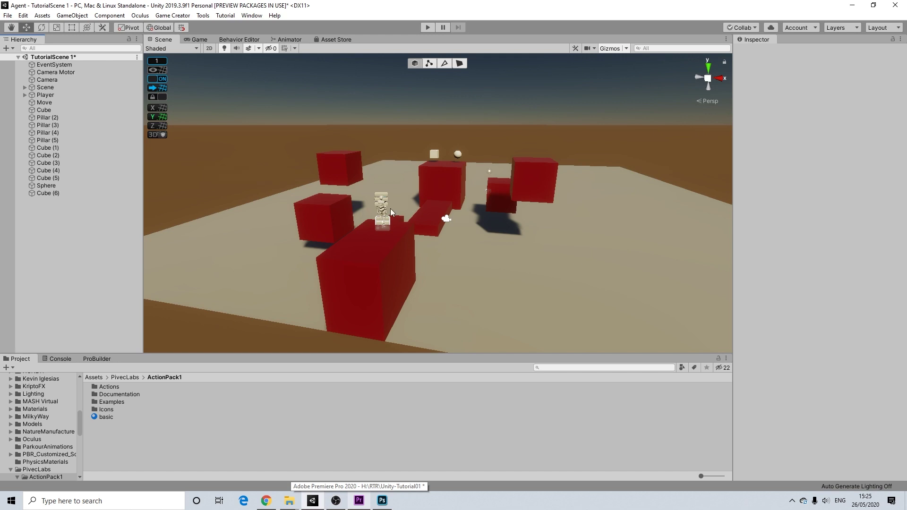
Play the scene without the drag trigger, run the character around the red blocks, and stop play mode.
{"action": "left_click", "coordinate": [427, 27]}
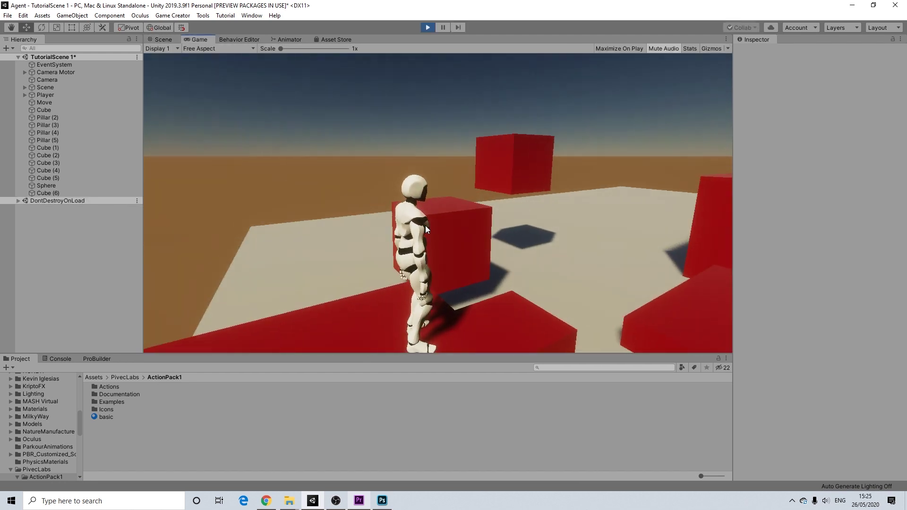
{"action": "key", "text": "w"}
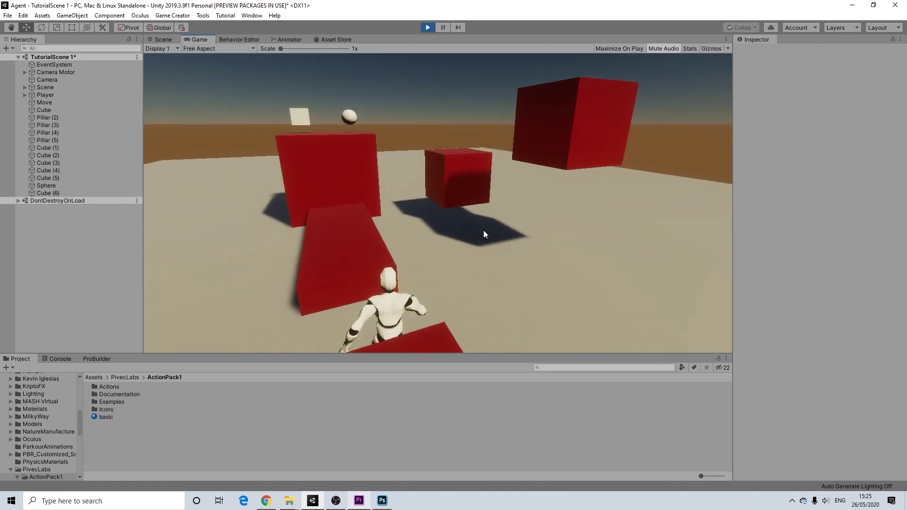
{"action": "key", "text": "w"}
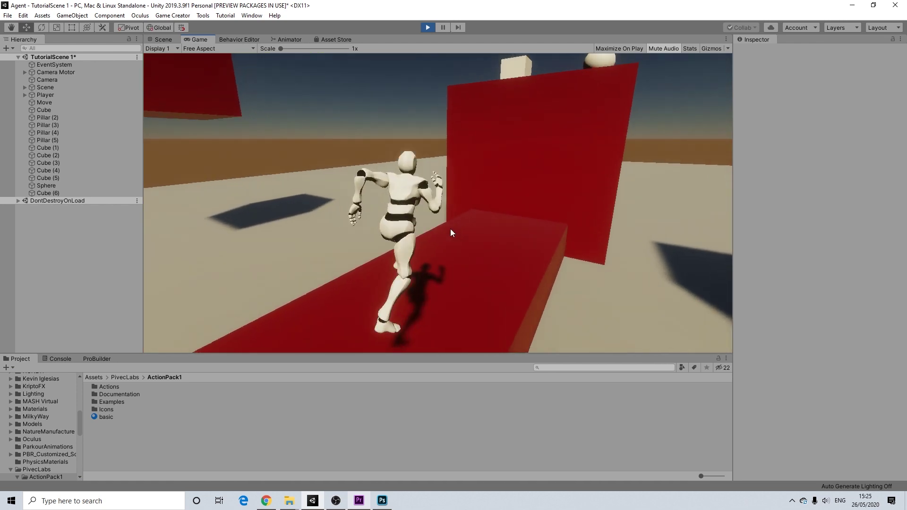
{"action": "key", "text": "w"}
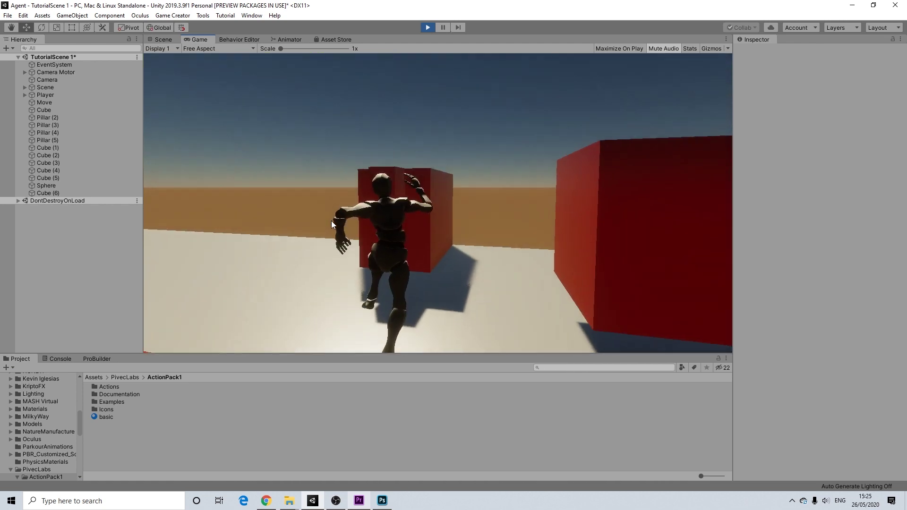
{"action": "key", "text": "w"}
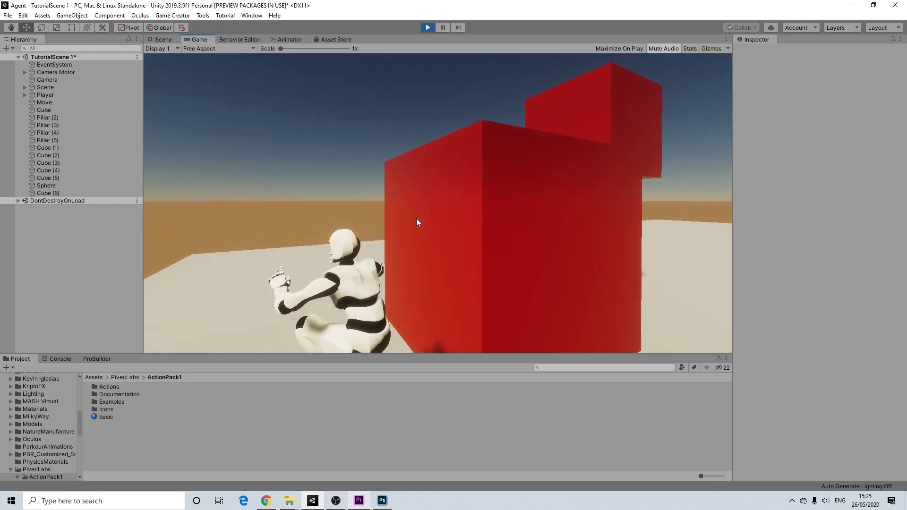
{"action": "key", "text": "w"}
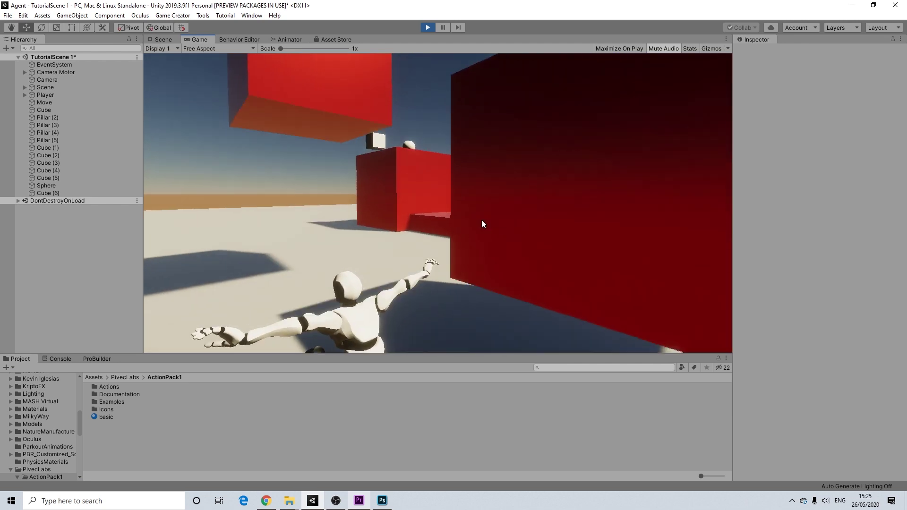
{"action": "key", "text": "w"}
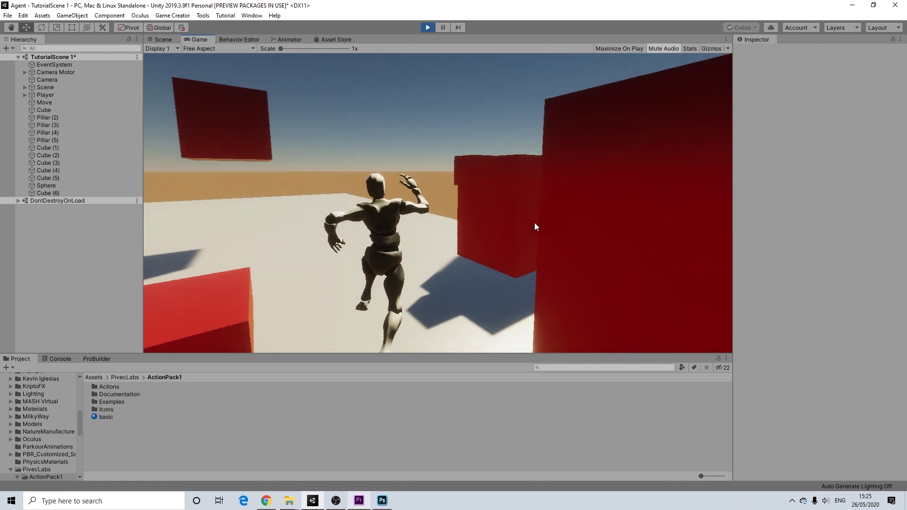
{"action": "key", "text": "w"}
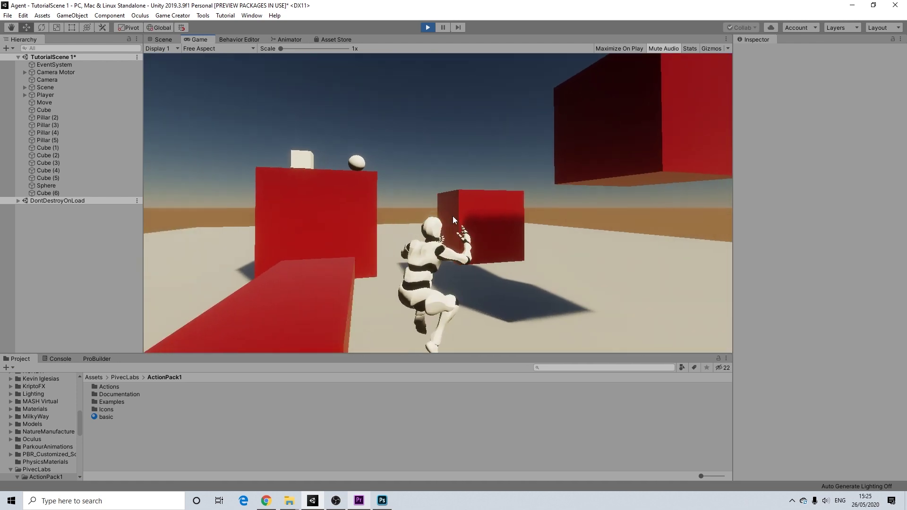
{"action": "key", "text": "w"}
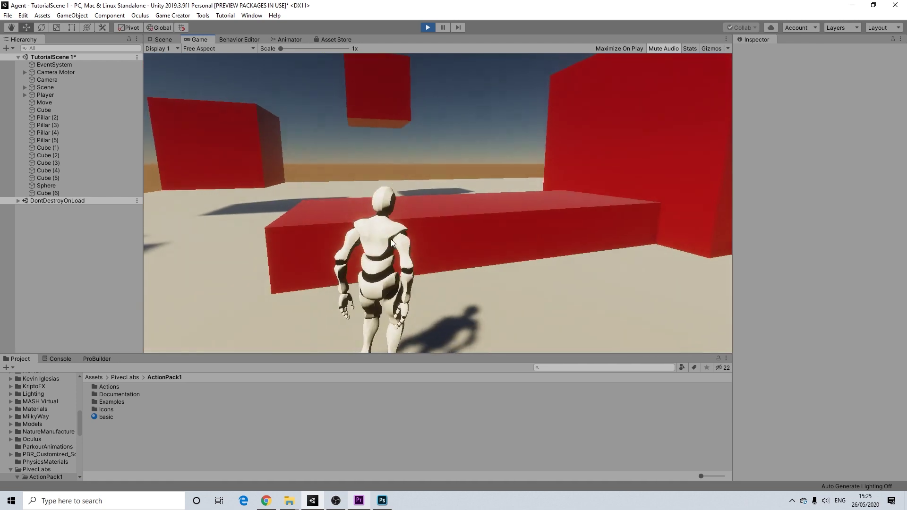
{"action": "key", "text": "w"}
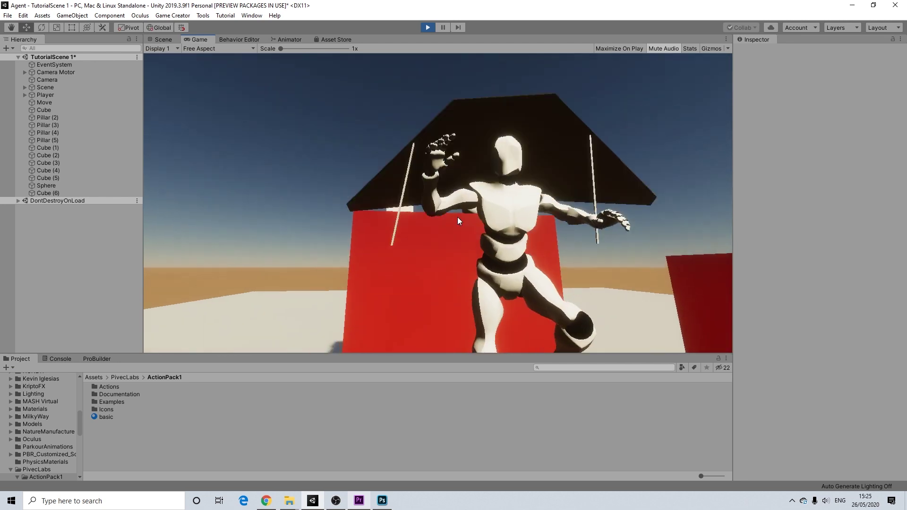
{"action": "key", "text": "w"}
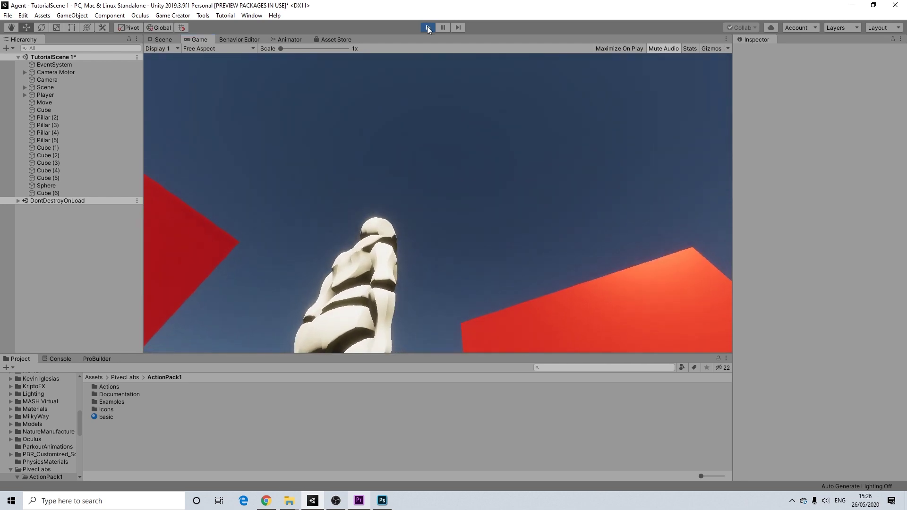
{"action": "left_click", "coordinate": [428, 28]}
{"action": "right_click_drag", "start_coordinate": [337, 227], "coordinate": [466, 213]}
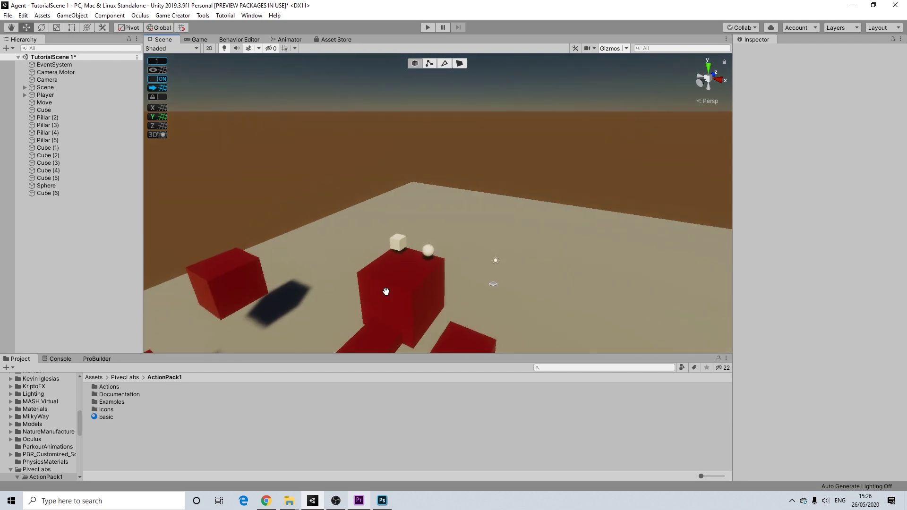
{"action": "middle_click_drag", "start_coordinate": [385, 290], "coordinate": [450, 235]}
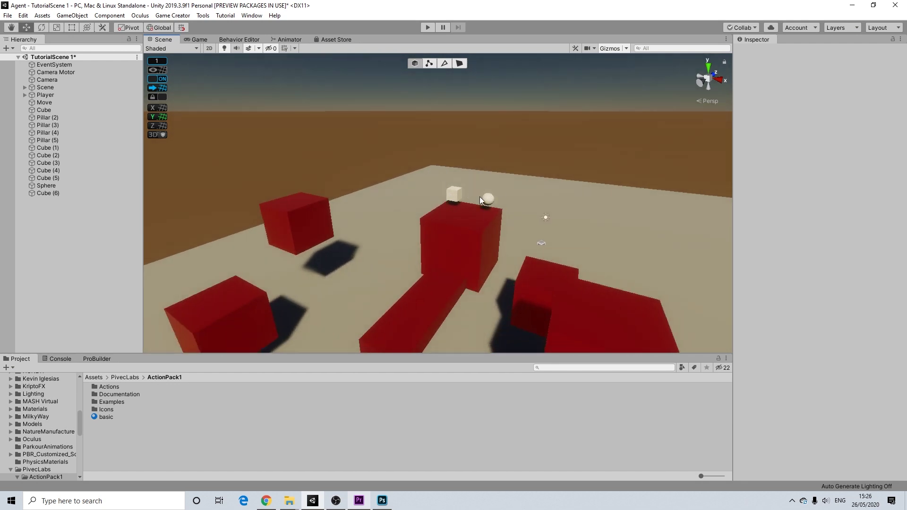
{"action": "right_click", "coordinate": [50, 212]}
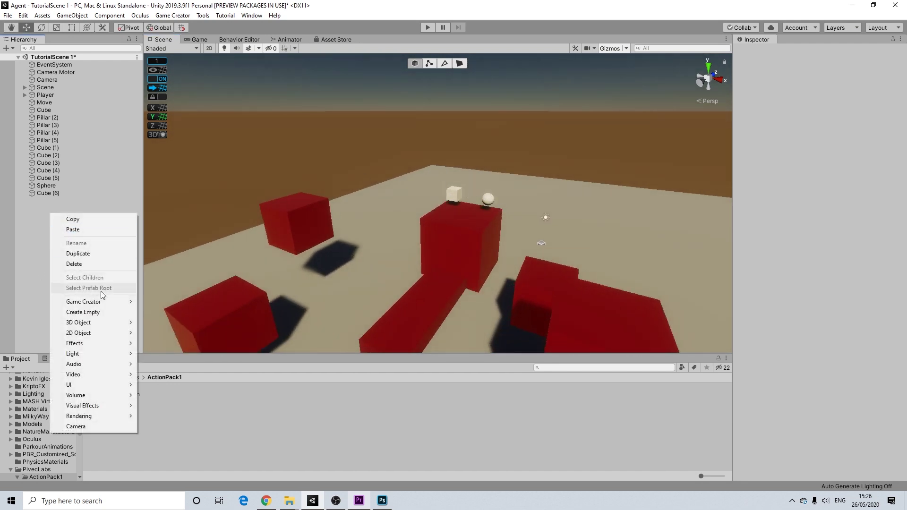
{"action": "left_click", "coordinate": [27, 208]}
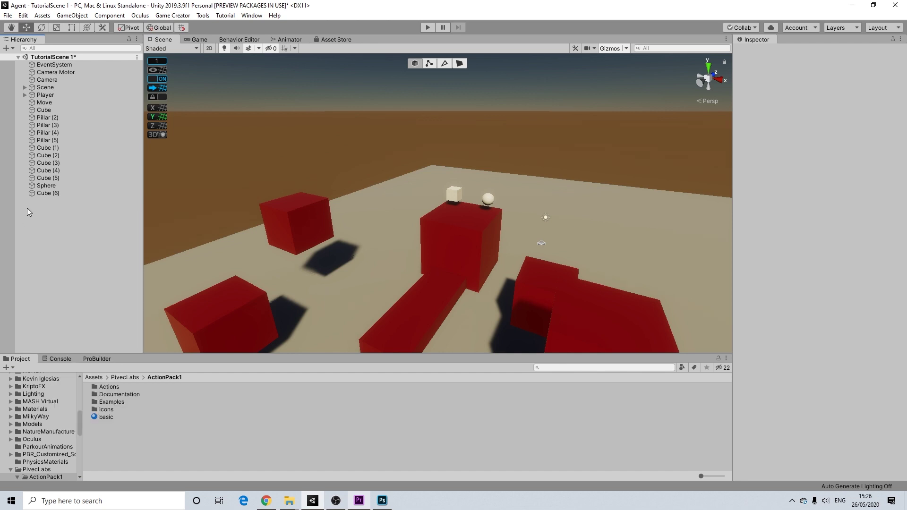
Check that the Camera object has the MainCamera tag assigned.
{"action": "left_click", "coordinate": [47, 80]}
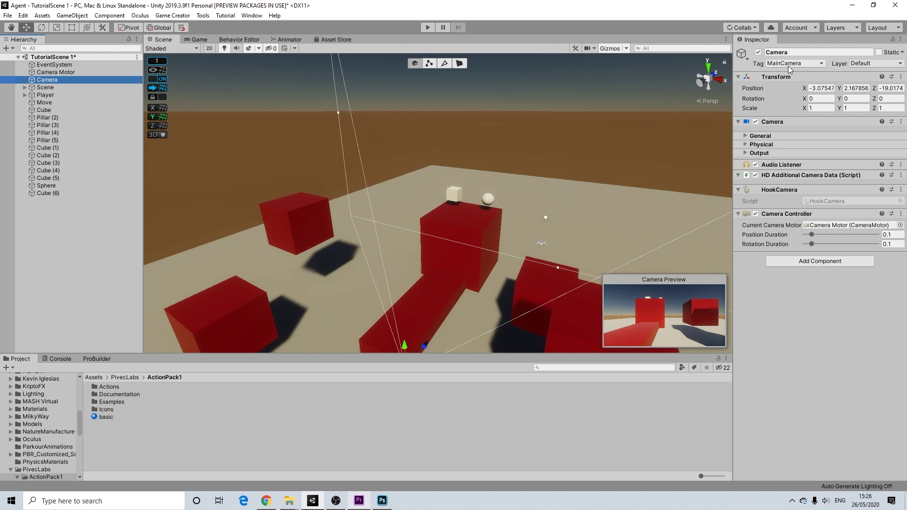
{"action": "left_click", "coordinate": [788, 66]}
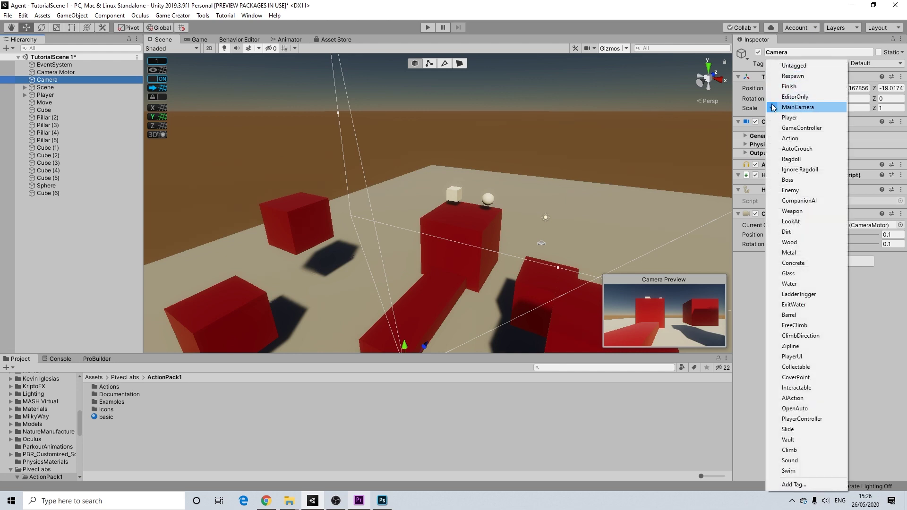
{"action": "left_click", "coordinate": [799, 36]}
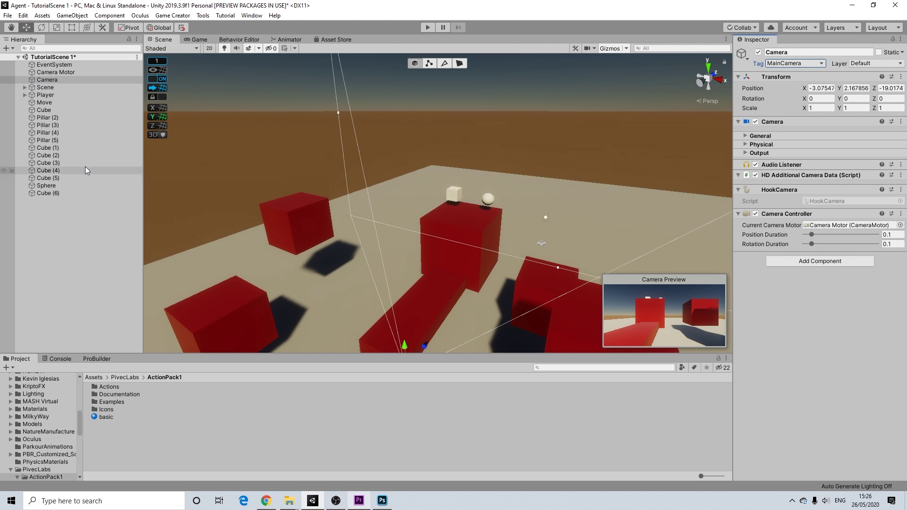
{"action": "left_click", "coordinate": [794, 63]}
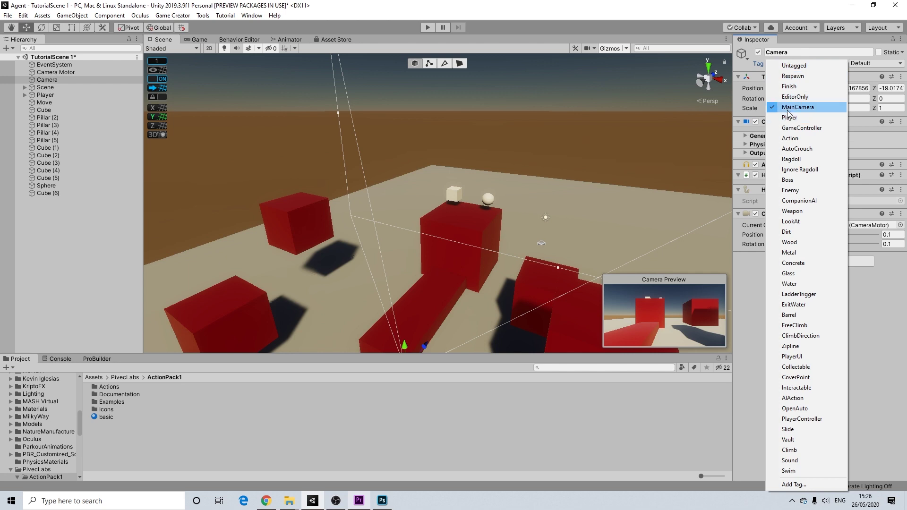
{"action": "left_click", "coordinate": [873, 333]}
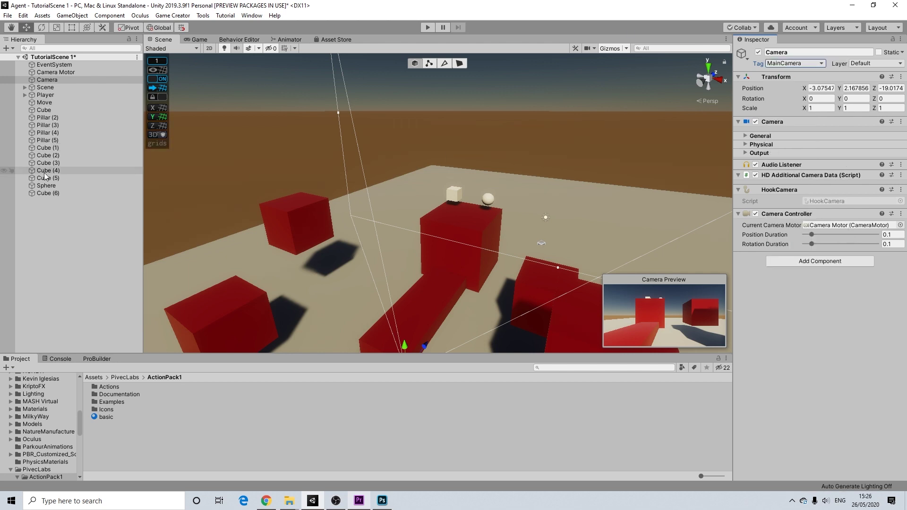
Add a Rigidbody component to Cube (6) and expand its settings.
{"action": "left_click", "coordinate": [39, 193]}
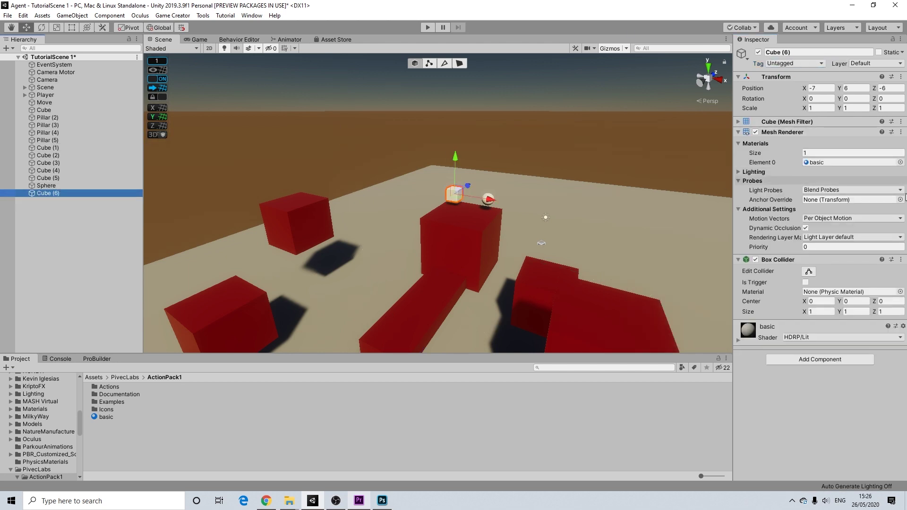
{"action": "left_click", "coordinate": [806, 362]}
{"action": "type", "text": "rigi"}
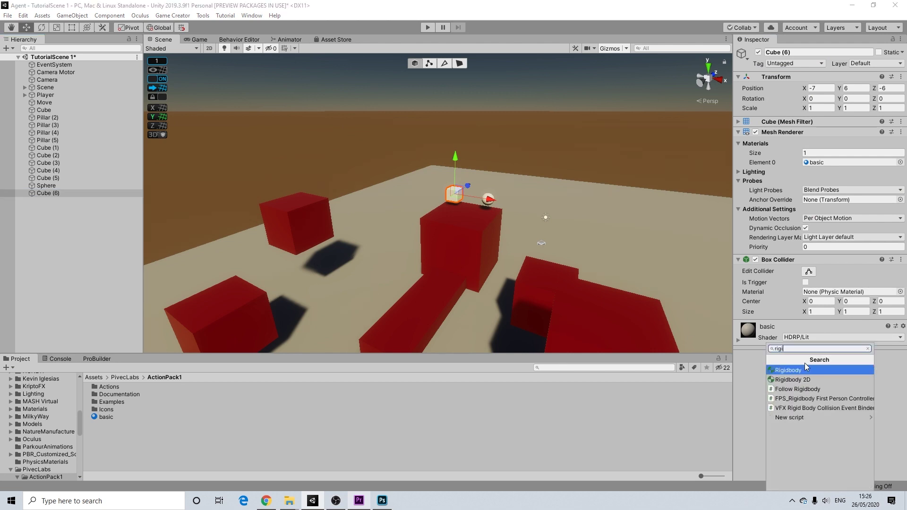
{"action": "left_click", "coordinate": [805, 369]}
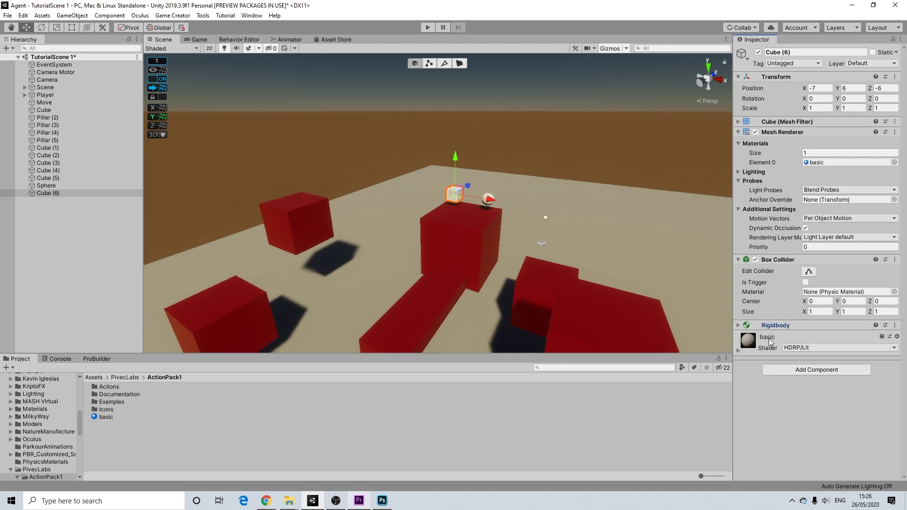
{"action": "left_click", "coordinate": [737, 325]}
{"action": "left_click", "coordinate": [737, 325]}
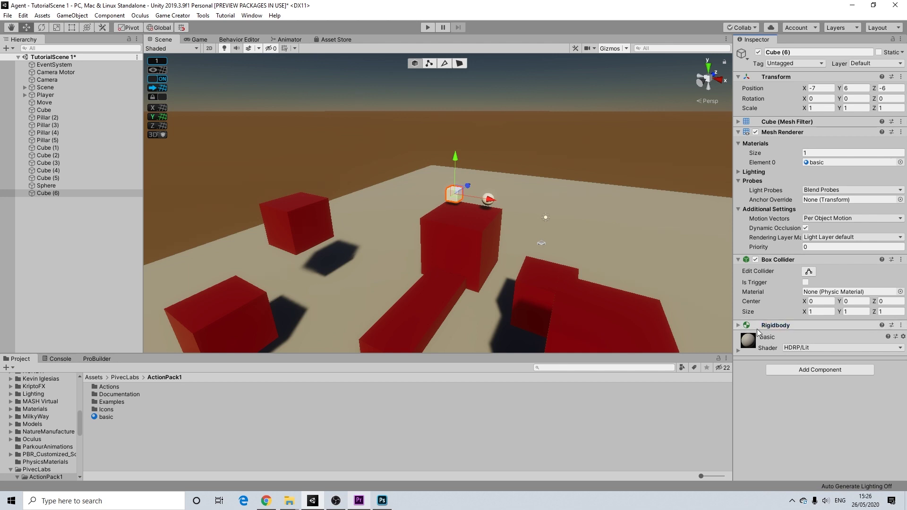
{"action": "left_click", "coordinate": [739, 325]}
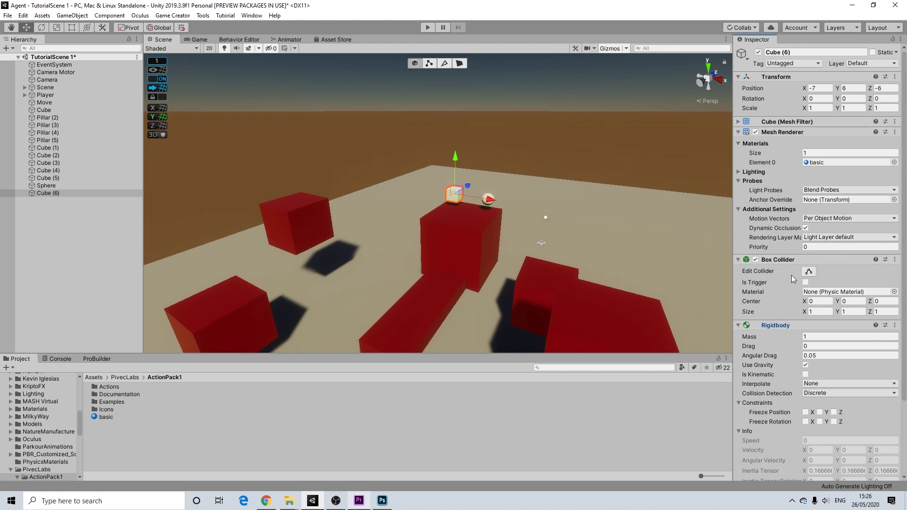
Set the Rigidbody of Cube (6) to mass 5, drag 0.1 and angular drag 0.1.
{"action": "scroll", "coordinate": [827, 325], "scroll_direction": "down", "scroll_amount": 3}
{"action": "left_click", "coordinate": [810, 248]}
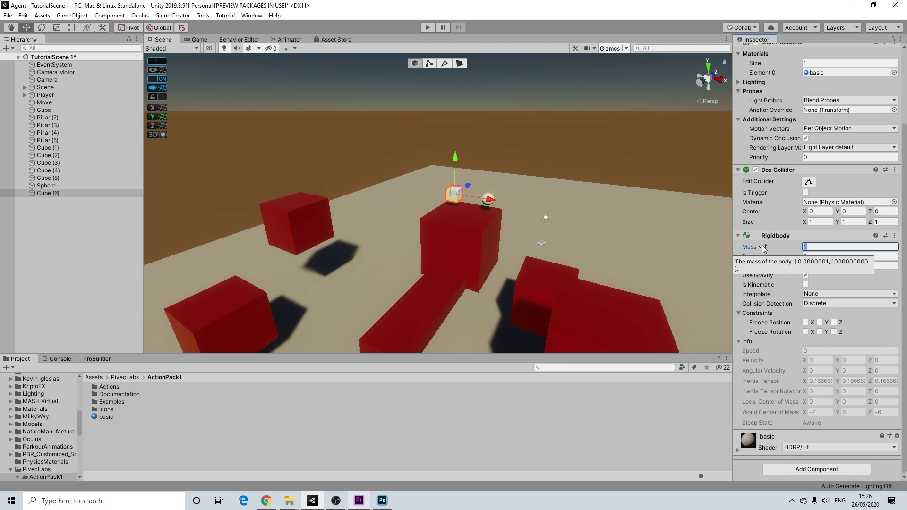
{"action": "type", "text": "5"}
{"action": "key", "text": "Tab"}
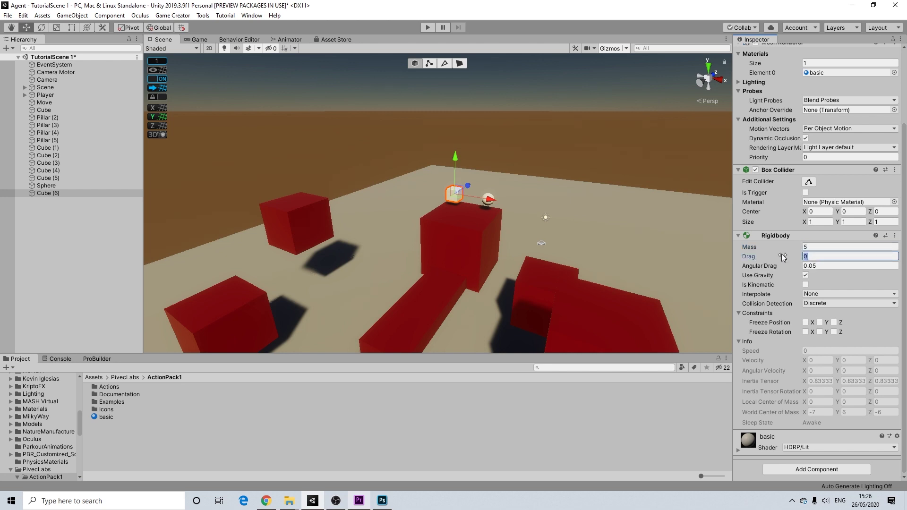
{"action": "type", "text": ".1"}
{"action": "key", "text": "Tab"}
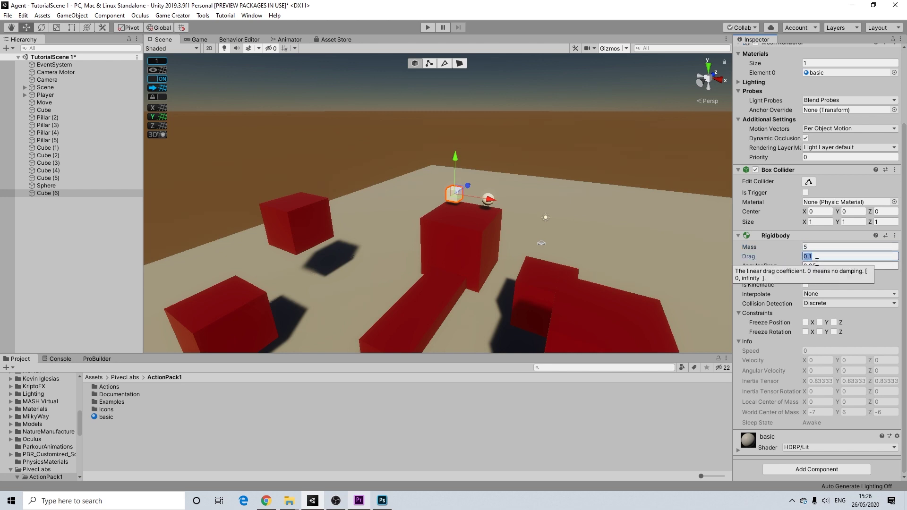
{"action": "type", "text": "0.1"}
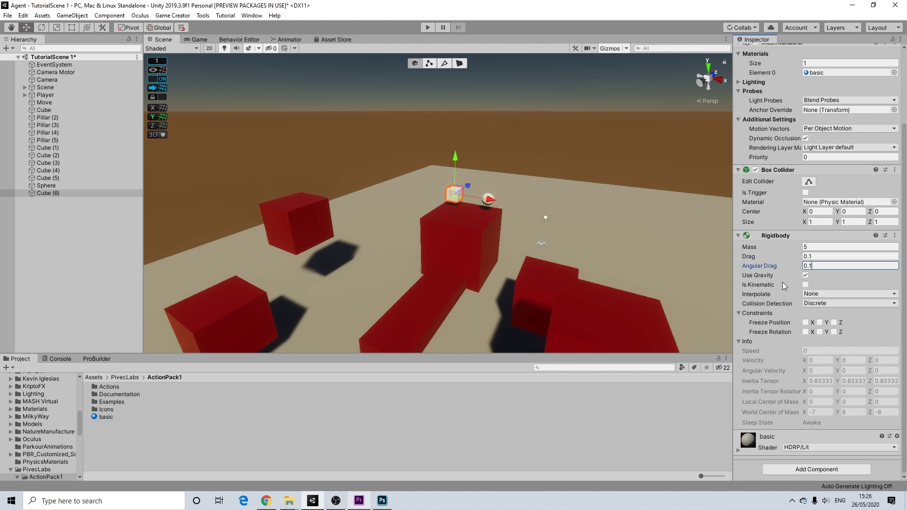
Copy the Rigidbody component from Cube (6) and paste it as a new component on Sphere.
{"action": "left_click", "coordinate": [45, 185]}
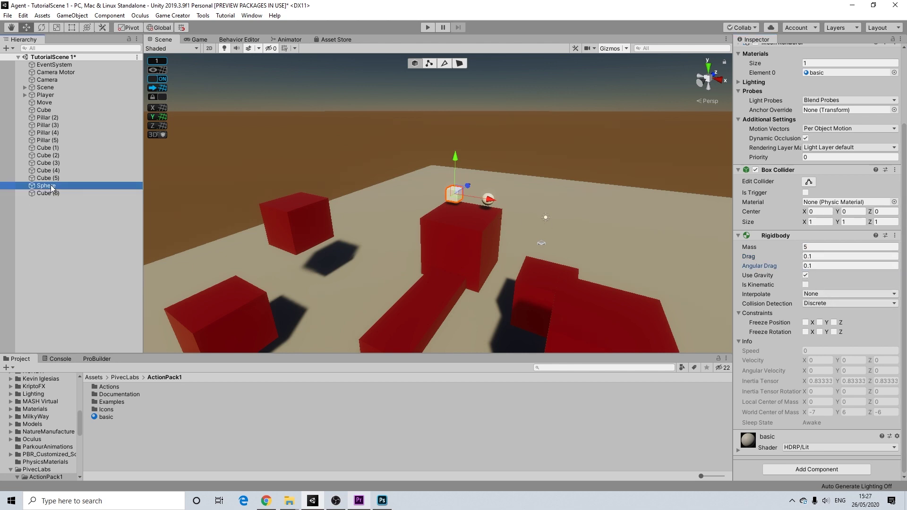
{"action": "left_click", "coordinate": [64, 191]}
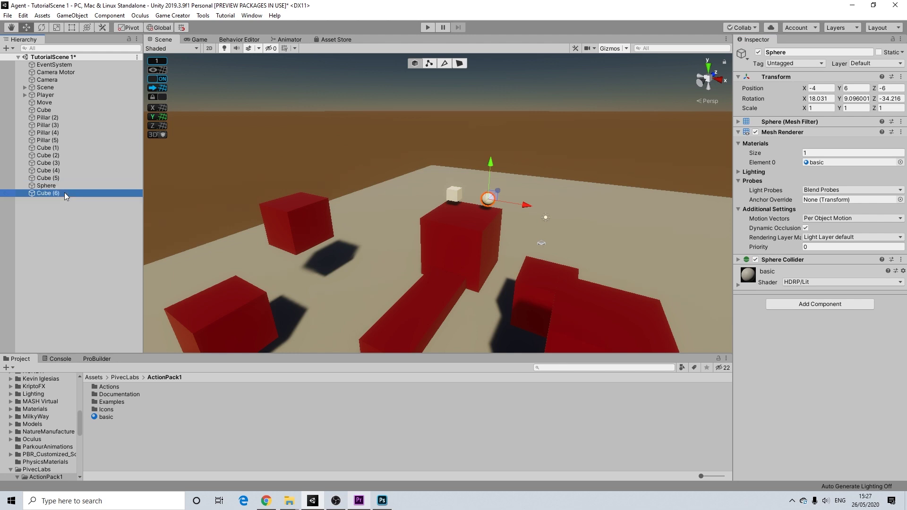
{"action": "left_click", "coordinate": [895, 325]}
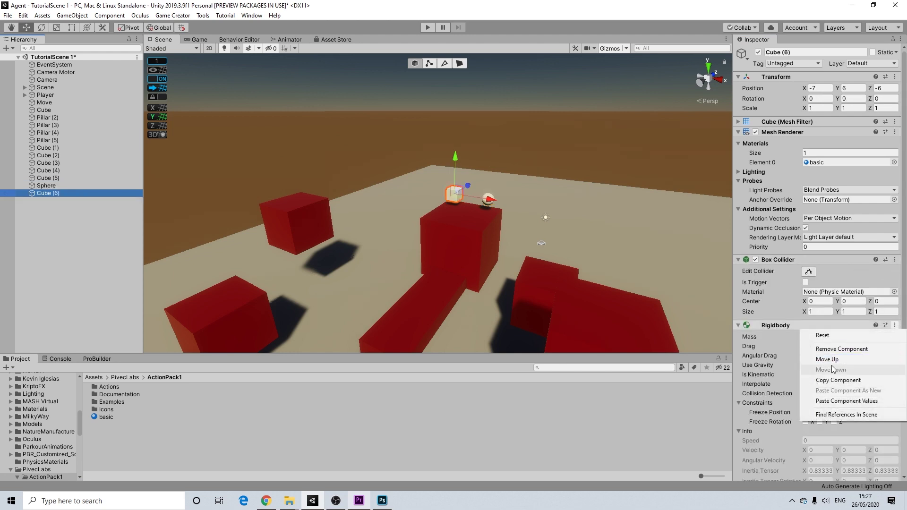
{"action": "left_click", "coordinate": [832, 380]}
{"action": "left_click", "coordinate": [41, 186]}
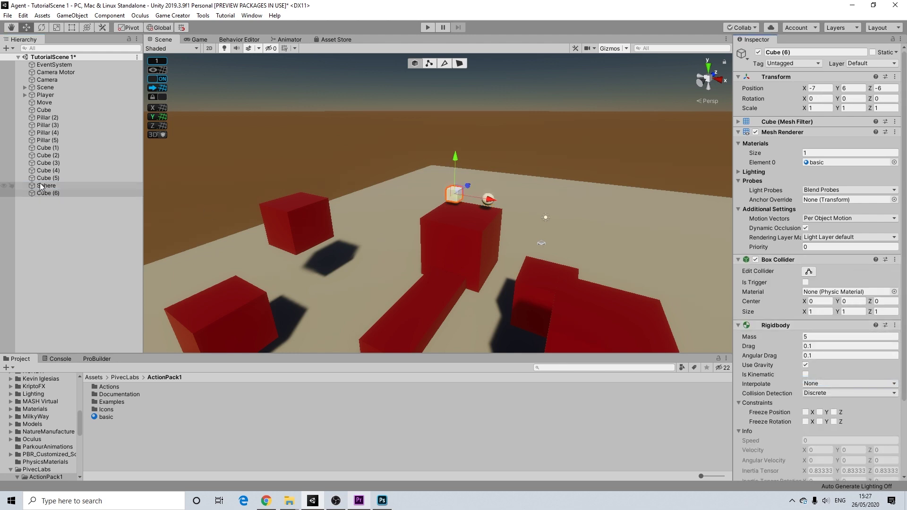
{"action": "left_click", "coordinate": [901, 259]}
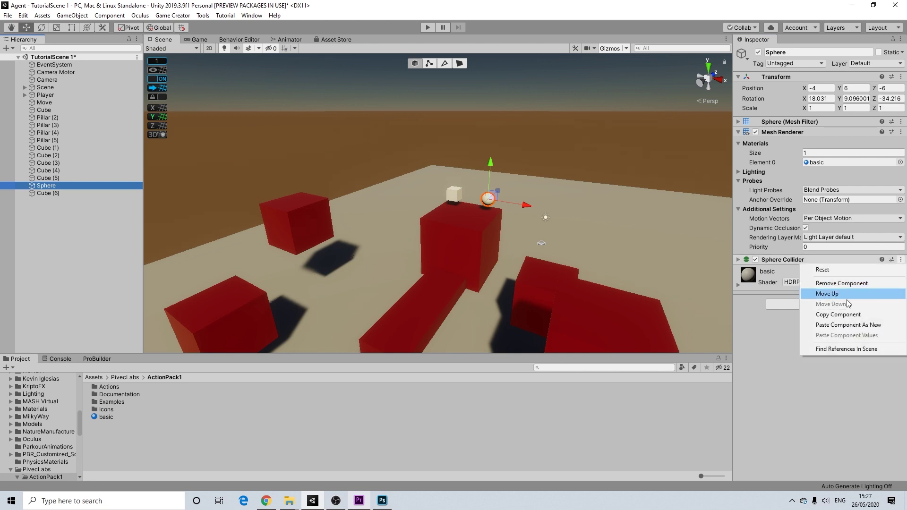
{"action": "left_click", "coordinate": [838, 325]}
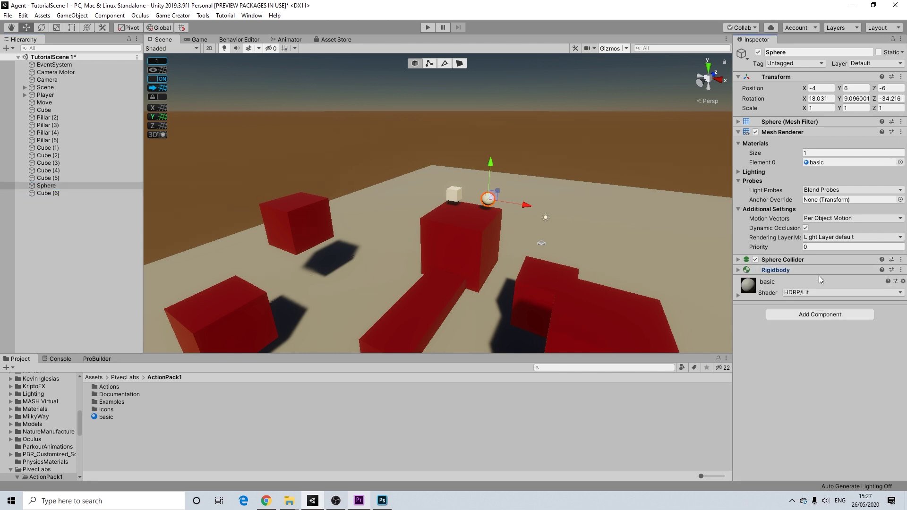
Create an empty game object at the scene's root level and name it Onstarttrigger.
{"action": "scroll", "coordinate": [482, 231], "scroll_direction": "up", "scroll_amount": 2}
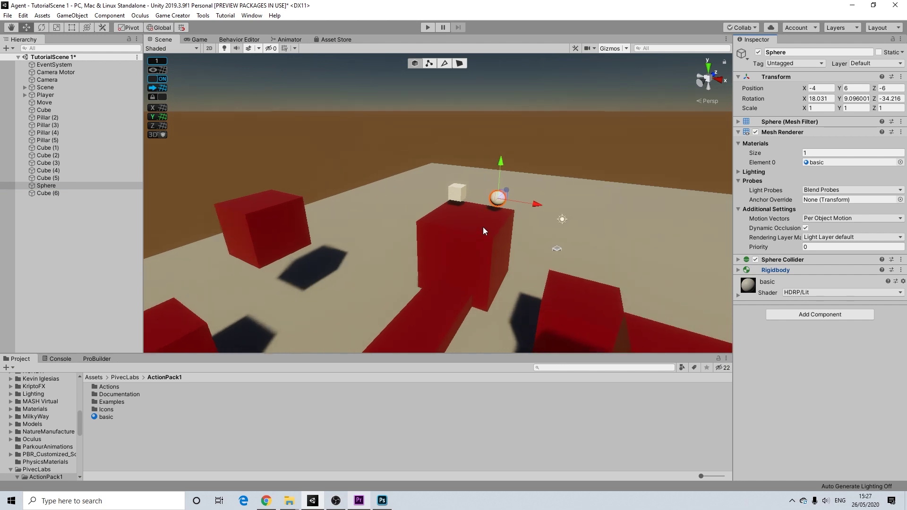
{"action": "scroll", "coordinate": [483, 228], "scroll_direction": "up", "scroll_amount": 1}
{"action": "middle_click_drag", "start_coordinate": [525, 233], "coordinate": [463, 245]}
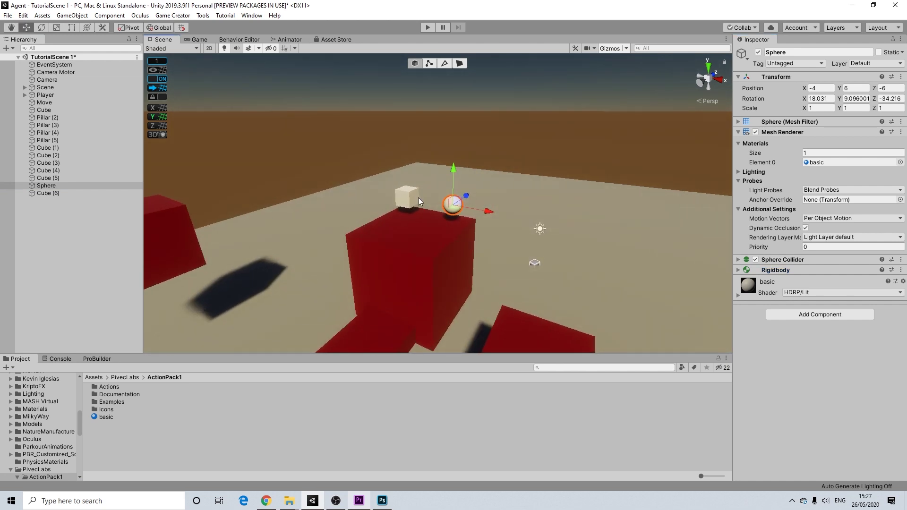
{"action": "scroll", "coordinate": [418, 201], "scroll_direction": "up", "scroll_amount": 2}
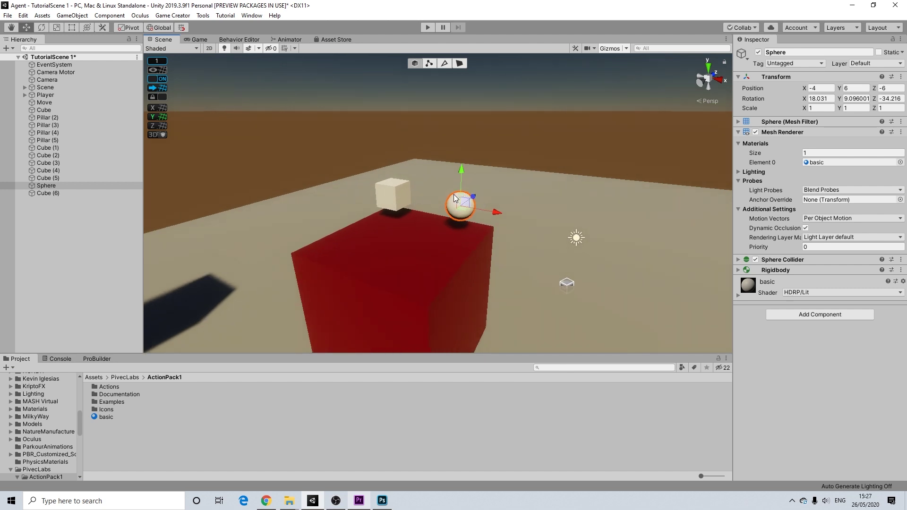
{"action": "left_click", "coordinate": [56, 221]}
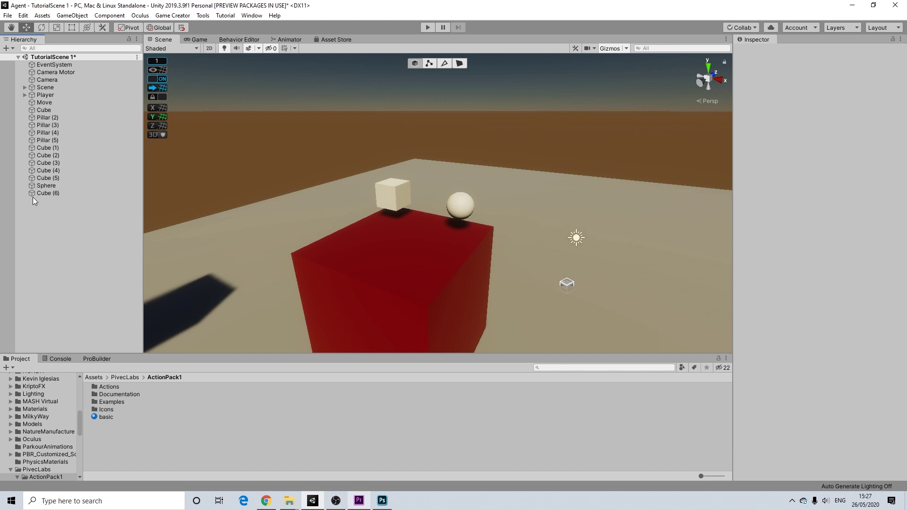
{"action": "right_click", "coordinate": [32, 200]}
{"action": "left_click", "coordinate": [83, 298]}
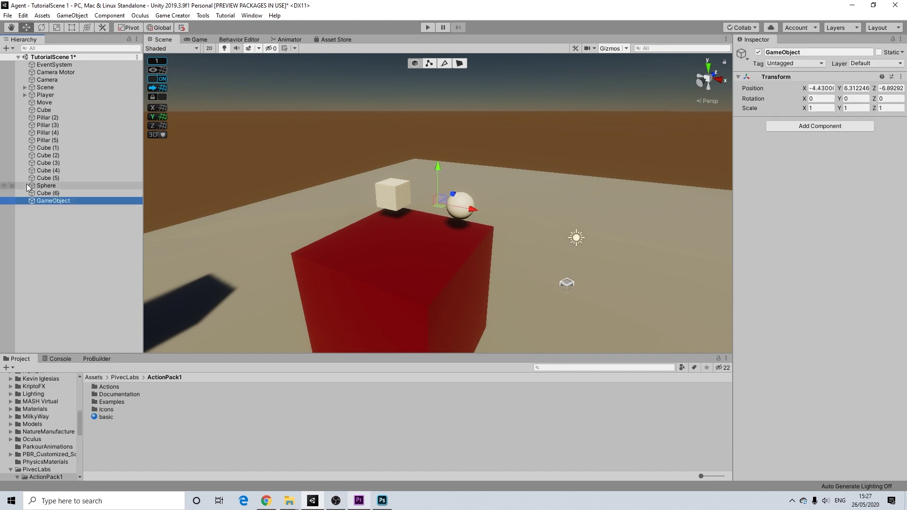
{"action": "right_click", "coordinate": [48, 202]}
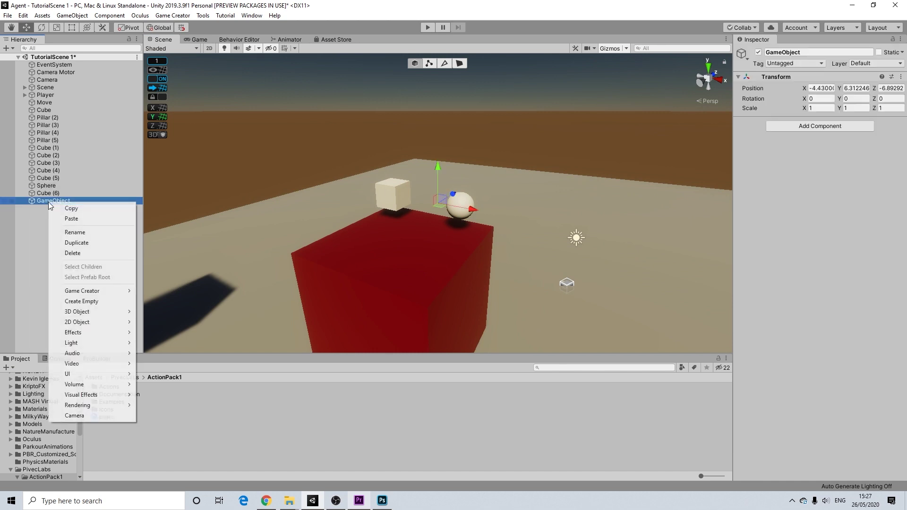
{"action": "left_click", "coordinate": [69, 233]}
{"action": "type", "text": "O"}
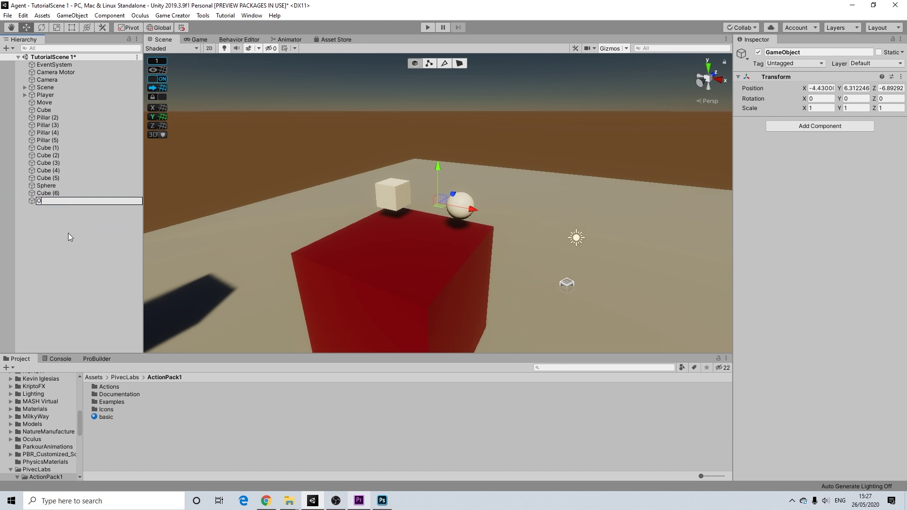
{"action": "type", "text": "nstarttrigger"}
{"action": "key", "text": "Return"}
Add a Trigger component to Onstarttrigger and create a new Actions object for its On Start event.
{"action": "left_click", "coordinate": [809, 126]}
{"action": "type", "text": "trigg"}
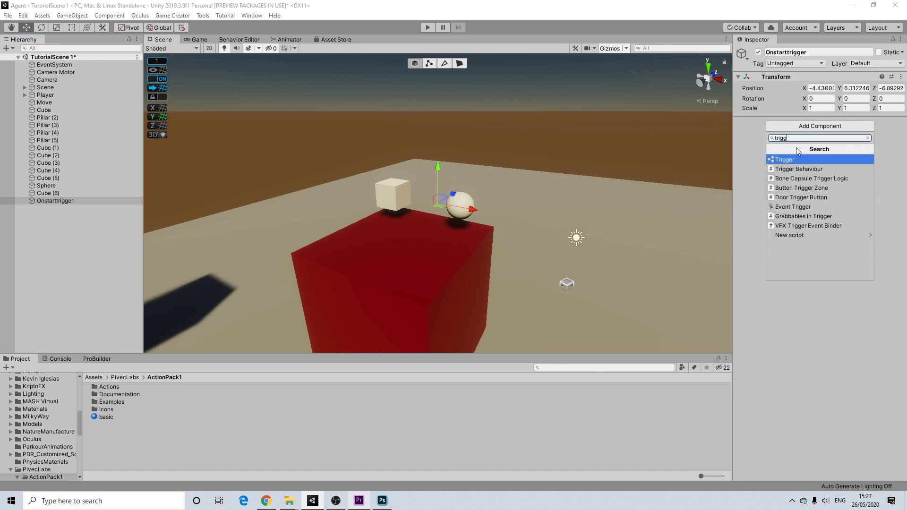
{"action": "left_click", "coordinate": [790, 161]}
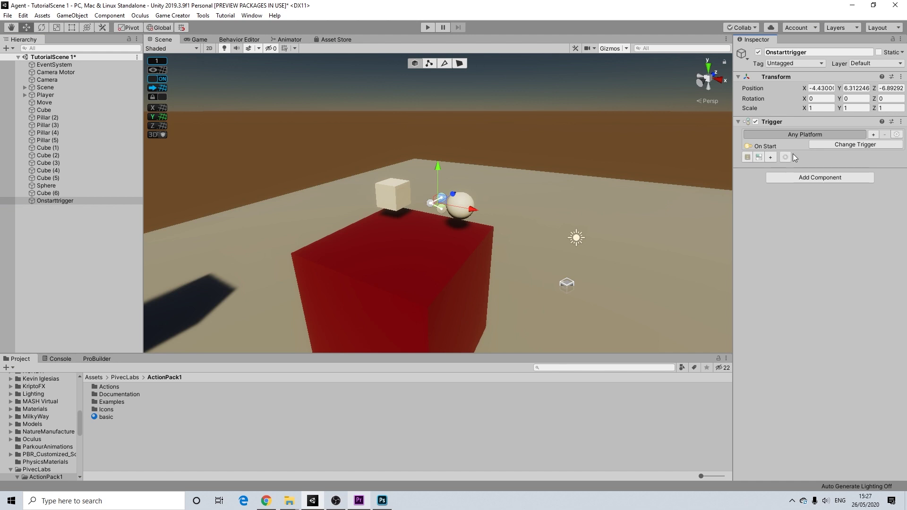
{"action": "left_click", "coordinate": [748, 157]}
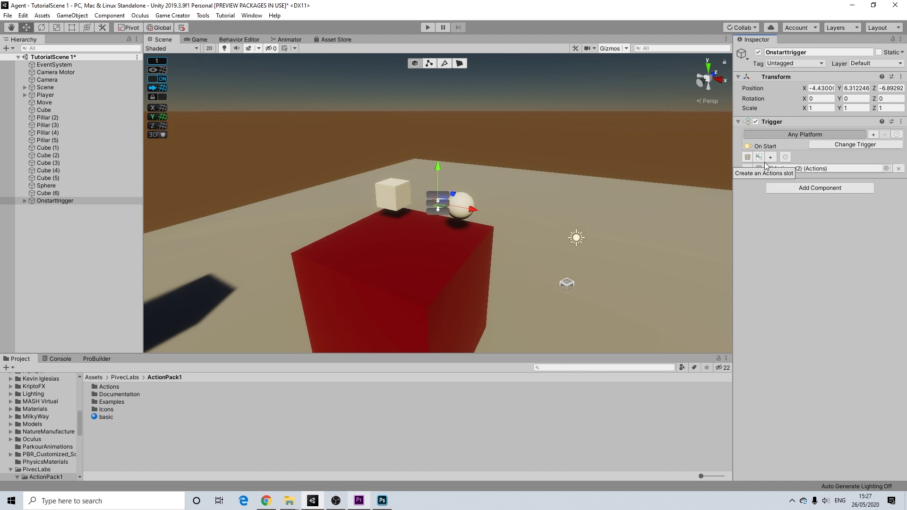
Add the ActionPack1 action Drag Object with Mouse to the Actions object under Onstarttrigger.
{"action": "left_click", "coordinate": [45, 207]}
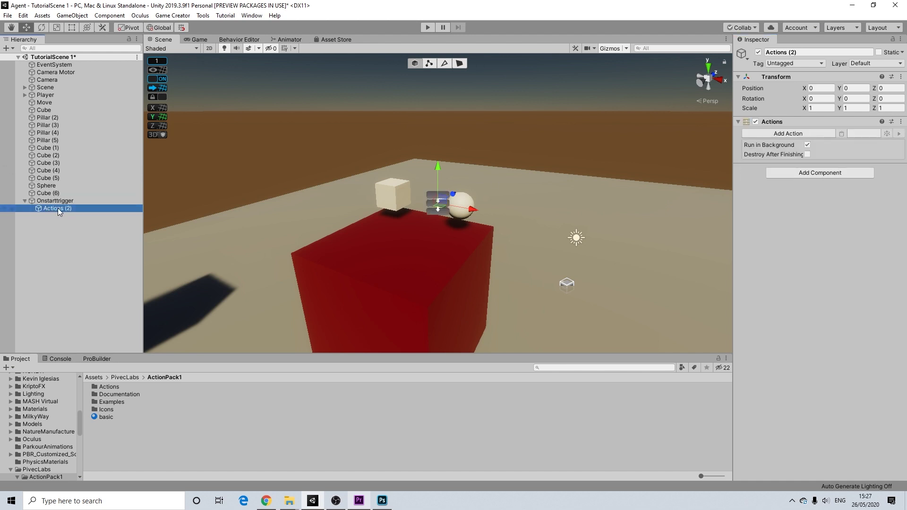
{"action": "left_click", "coordinate": [776, 133]}
{"action": "left_click", "coordinate": [765, 134]}
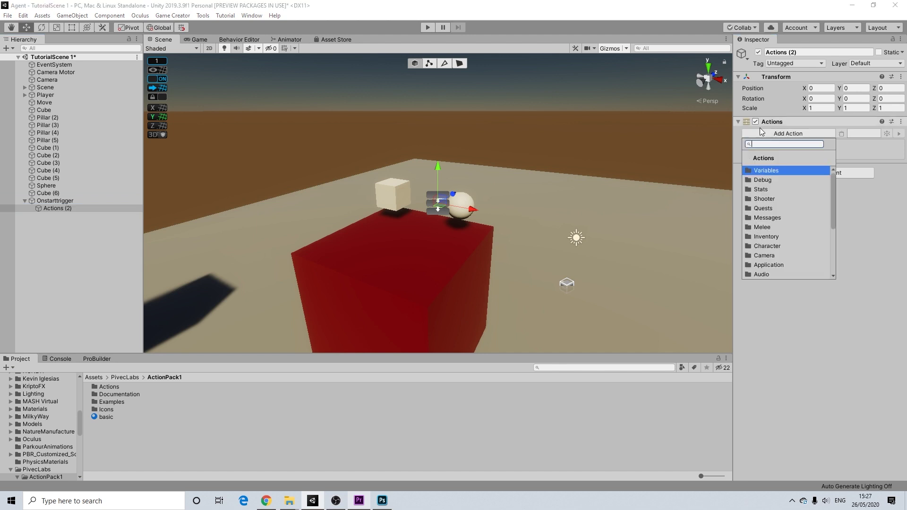
{"action": "left_click", "coordinate": [784, 230]}
{"action": "scroll", "coordinate": [787, 255], "scroll_direction": "down", "scroll_amount": 3}
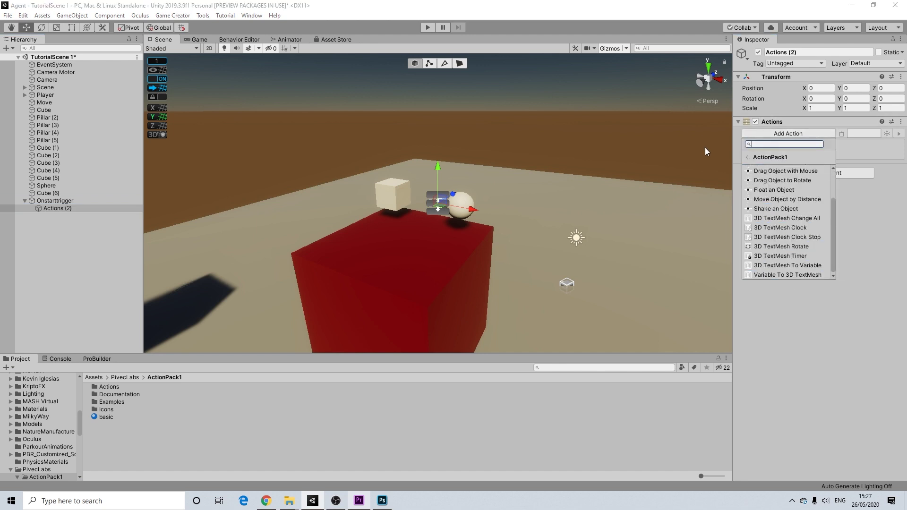
{"action": "scroll", "coordinate": [795, 189], "scroll_direction": "up", "scroll_amount": 2}
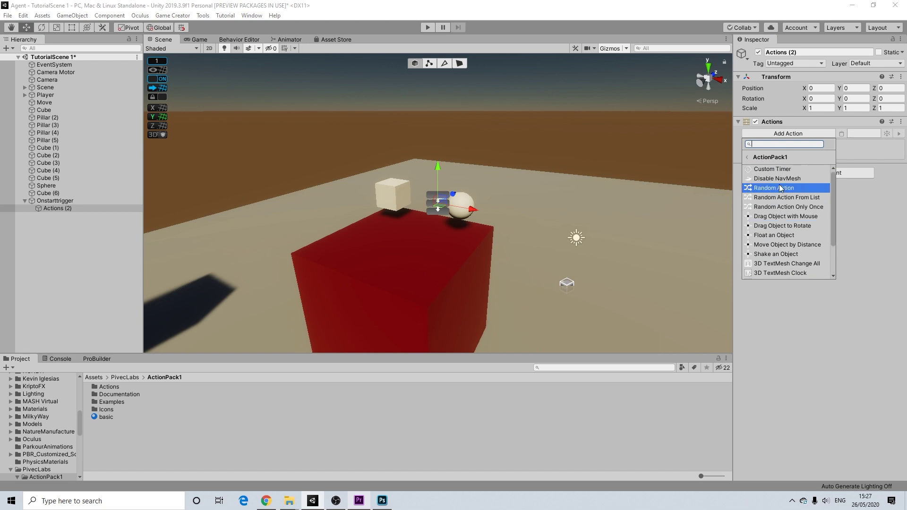
{"action": "left_click", "coordinate": [786, 217]}
Assign Sphere to the Drag Object with Mouse action, allow dragging, and set its mouse button to 2 (Middle).
{"action": "left_click_drag", "start_coordinate": [52, 186], "coordinate": [843, 147]}
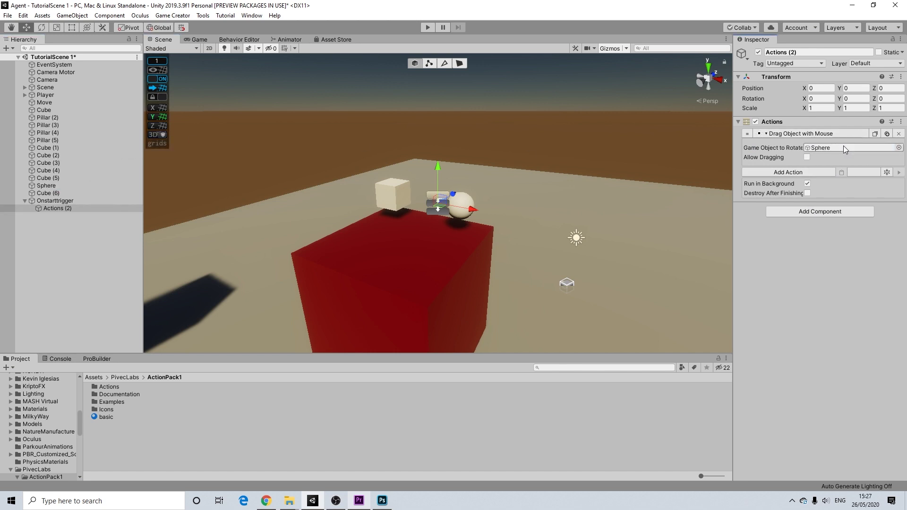
{"action": "left_click", "coordinate": [807, 156]}
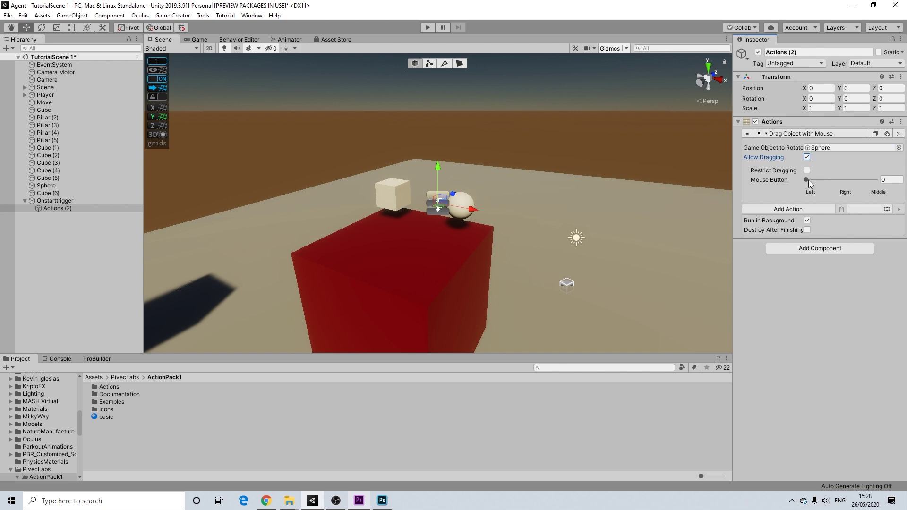
{"action": "left_click_drag", "start_coordinate": [809, 180], "coordinate": [874, 180]}
Try the Restrict Dragging options for the x, y and z axes on the sphere's drag action.
{"action": "left_click", "coordinate": [806, 171]}
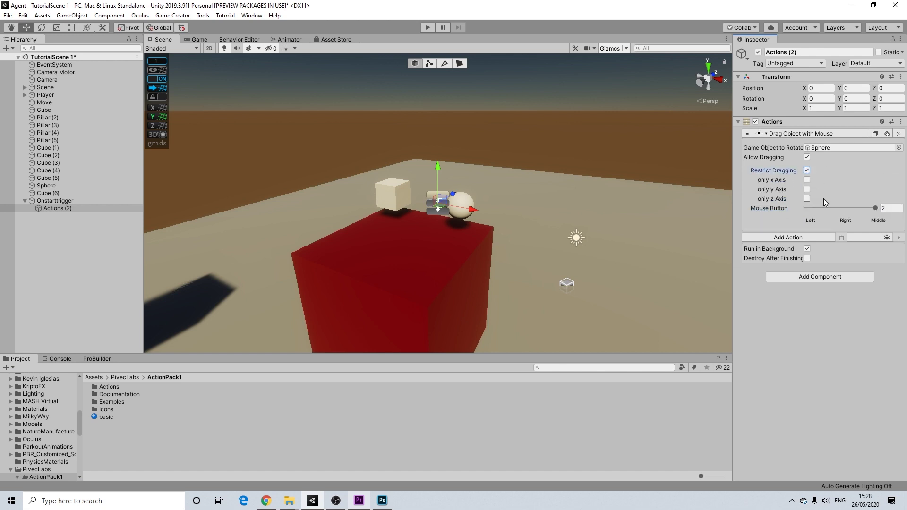
{"action": "left_click", "coordinate": [807, 180]}
{"action": "left_click", "coordinate": [806, 189]}
{"action": "left_click", "coordinate": [806, 199]}
{"action": "left_click", "coordinate": [807, 170]}
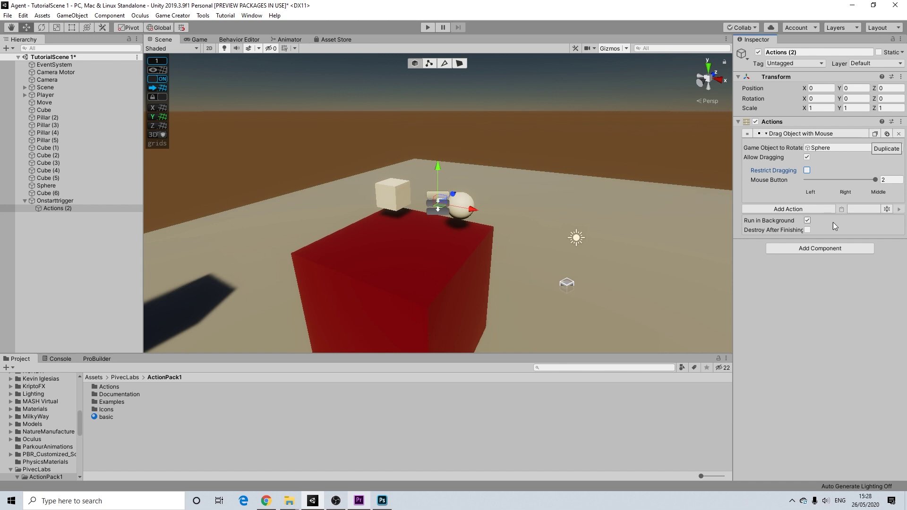
Add the ActionPack1 action Drag Object to Rotate below the sphere's drag action.
{"action": "left_click", "coordinate": [802, 208]}
{"action": "scroll", "coordinate": [800, 330], "scroll_direction": "down", "scroll_amount": 3}
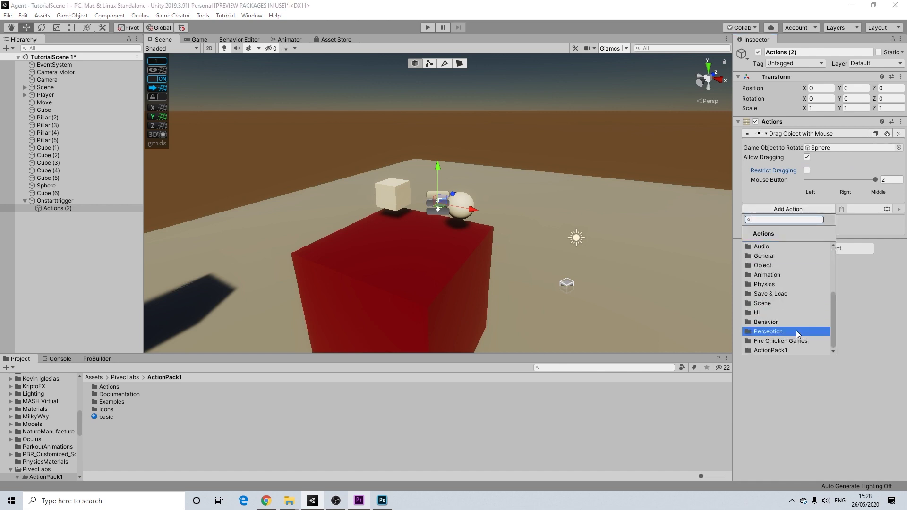
{"action": "left_click", "coordinate": [766, 347]}
{"action": "scroll", "coordinate": [785, 250], "scroll_direction": "up", "scroll_amount": 1}
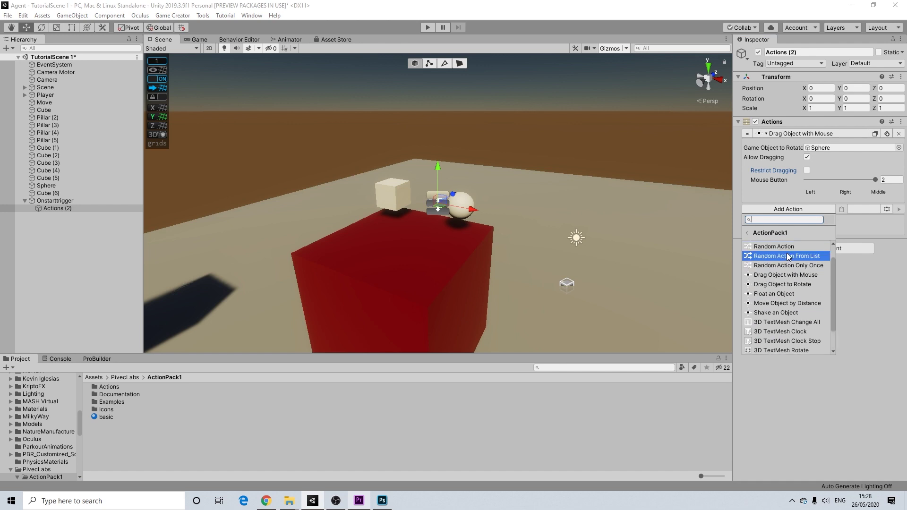
{"action": "left_click", "coordinate": [790, 285]}
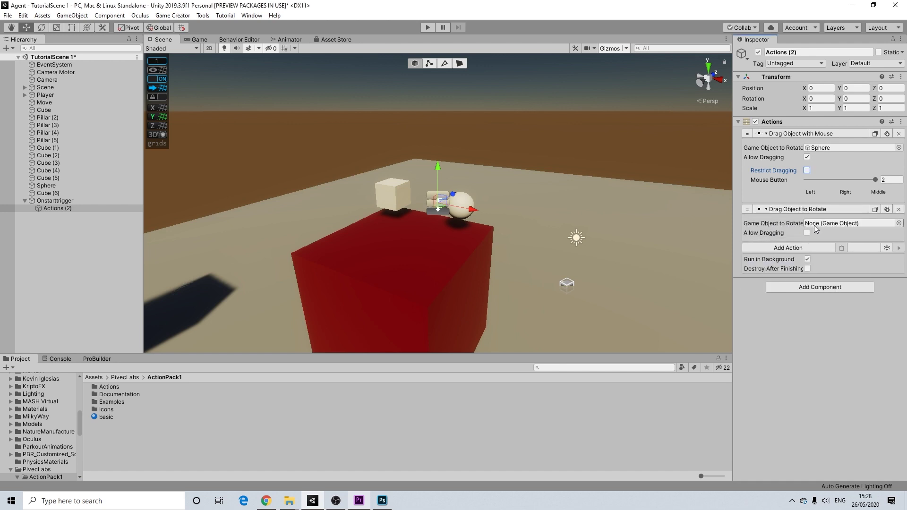
Assign Cube (6) to the rotate action and allow dragging on the x and y axes with drag speed 20 and mouse button 2 (Middle).
{"action": "left_click_drag", "start_coordinate": [54, 188], "coordinate": [814, 226]}
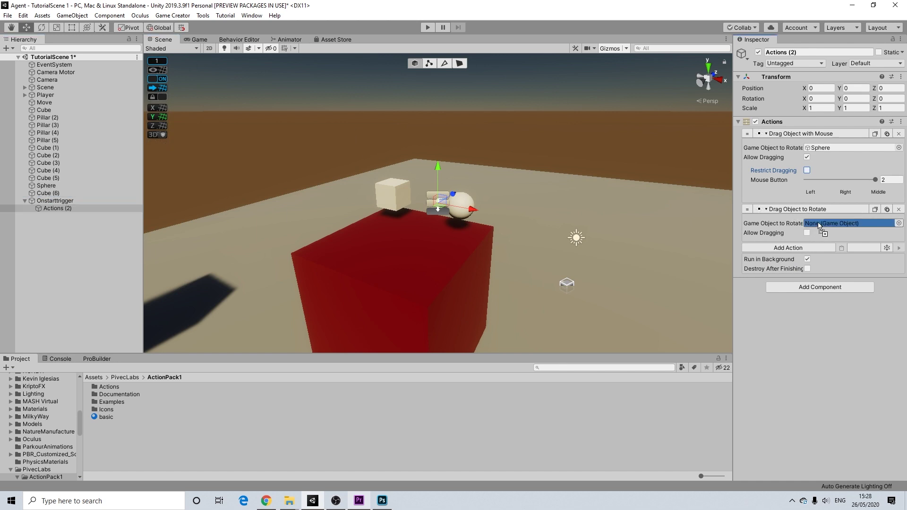
{"action": "left_click", "coordinate": [807, 232]}
{"action": "left_click", "coordinate": [807, 249]}
{"action": "left_click", "coordinate": [806, 249]}
{"action": "left_click", "coordinate": [807, 258]}
{"action": "left_click_drag", "start_coordinate": [838, 267], "coordinate": [880, 268]}
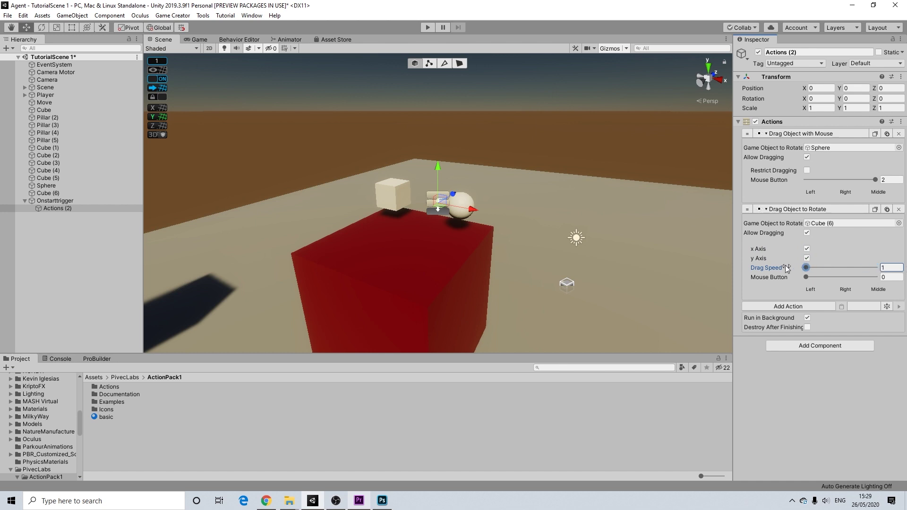
{"action": "left_click", "coordinate": [806, 278]}
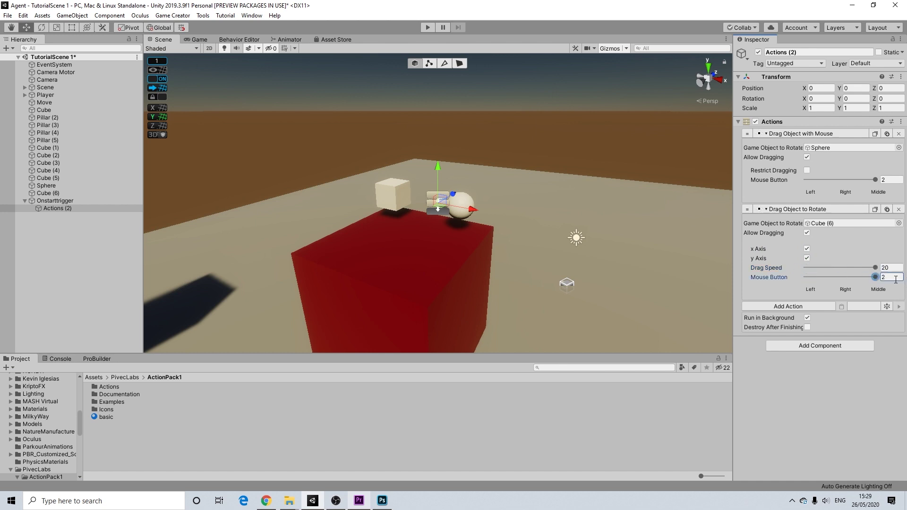
{"action": "left_click", "coordinate": [769, 122]}
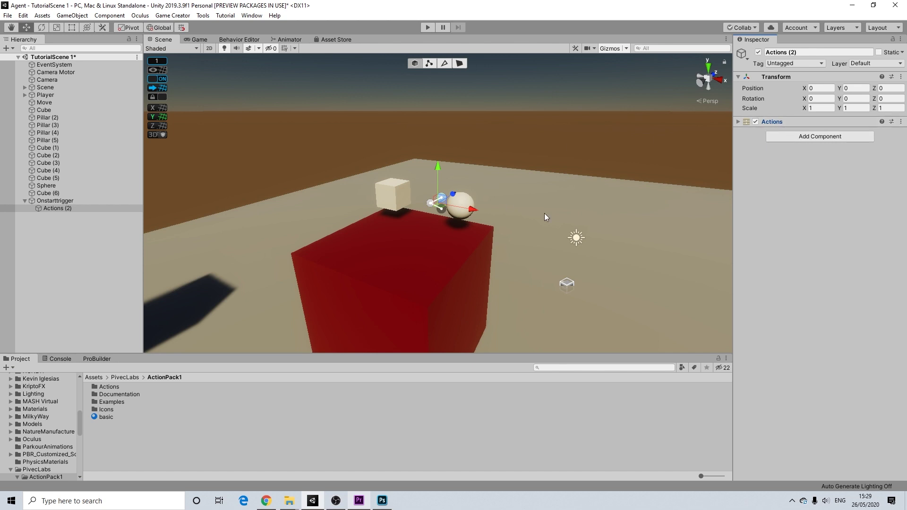
Review the drag and rotate actions in Actions (2) under Onstarttrigger.
{"action": "left_click", "coordinate": [76, 208]}
{"action": "left_click", "coordinate": [64, 199]}
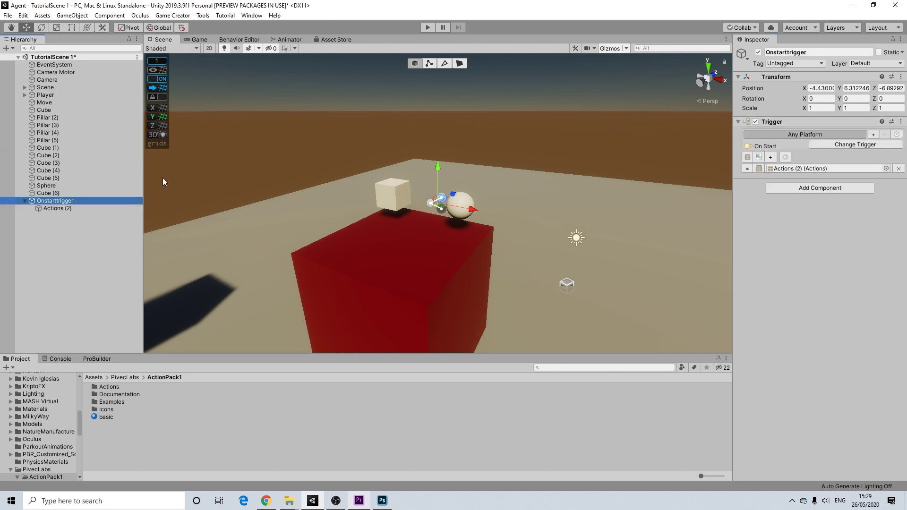
{"action": "left_click", "coordinate": [78, 209]}
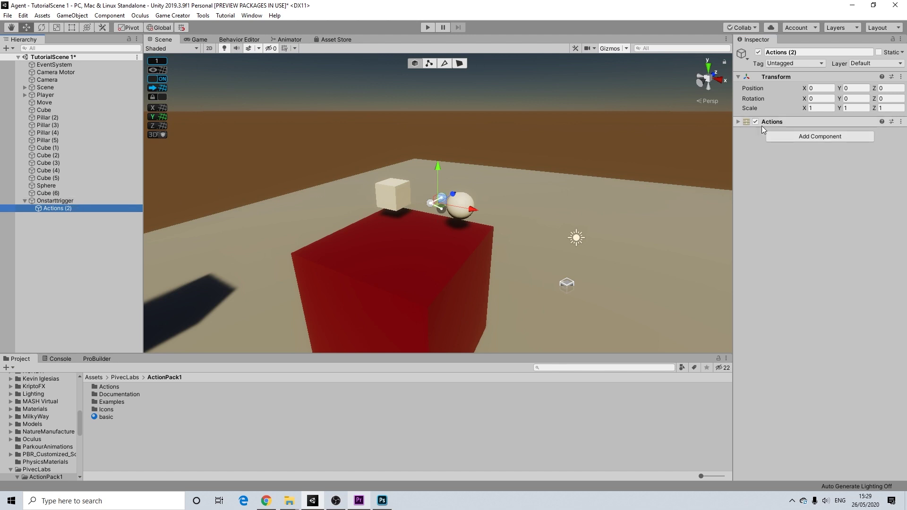
{"action": "left_click", "coordinate": [738, 122]}
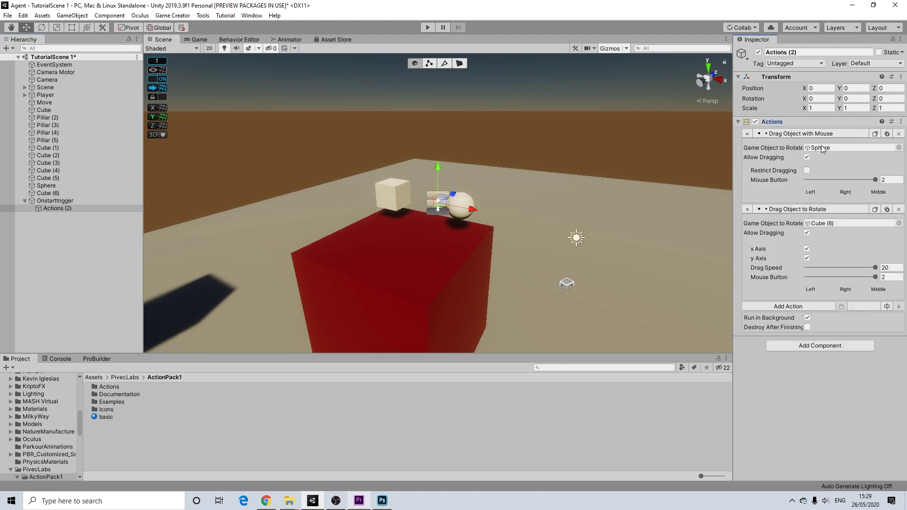
Examine the white cube and sphere on top of the large red block up close.
{"action": "scroll", "coordinate": [411, 168], "scroll_direction": "up", "scroll_amount": 1}
{"action": "middle_click_drag", "start_coordinate": [412, 168], "coordinate": [444, 192]}
{"action": "scroll", "coordinate": [489, 241], "scroll_direction": "up", "scroll_amount": 4}
{"action": "left_click_drag", "start_coordinate": [490, 240], "coordinate": [469, 256], "text": "alt"}
{"action": "scroll", "coordinate": [581, 253], "scroll_direction": "up", "scroll_amount": 3}
{"action": "scroll", "coordinate": [539, 252], "scroll_direction": "down", "scroll_amount": 4}
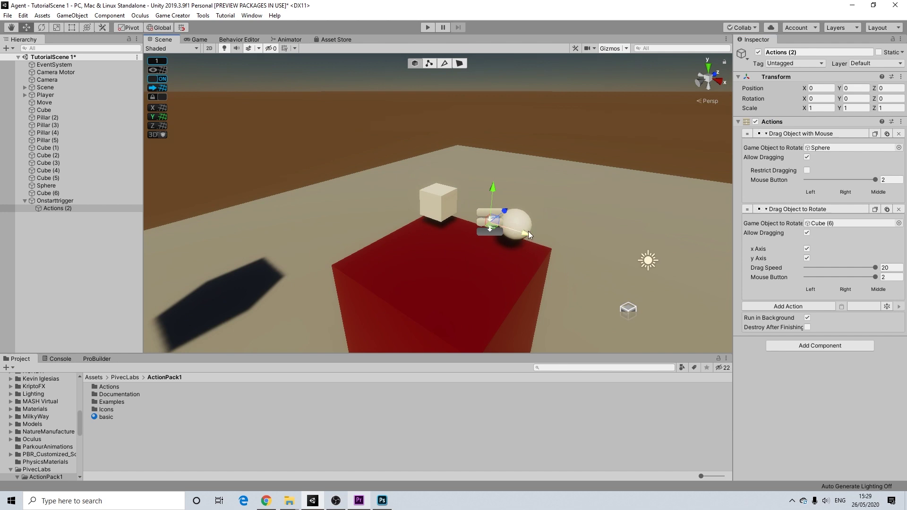
{"action": "scroll", "coordinate": [528, 231], "scroll_direction": "up", "scroll_amount": 4}
{"action": "middle_click_drag", "start_coordinate": [500, 239], "coordinate": [496, 228]}
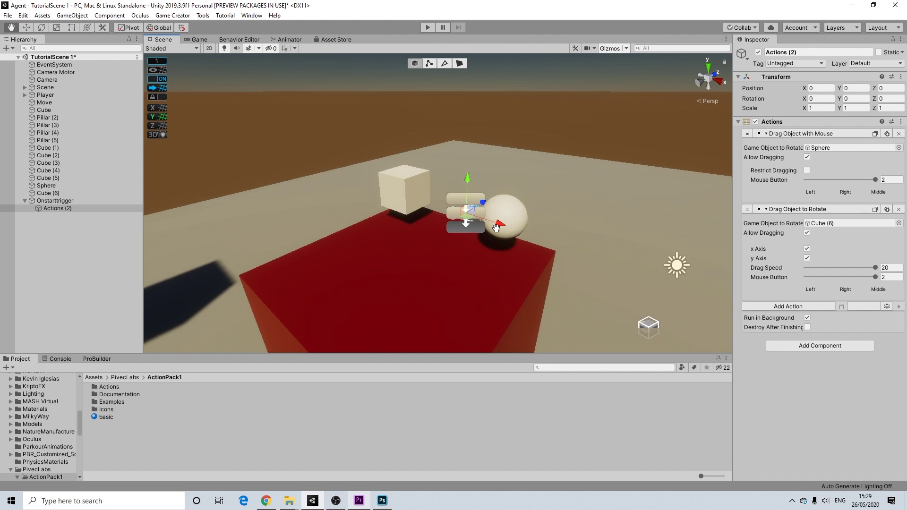
{"action": "scroll", "coordinate": [497, 250], "scroll_direction": "up", "scroll_amount": 3}
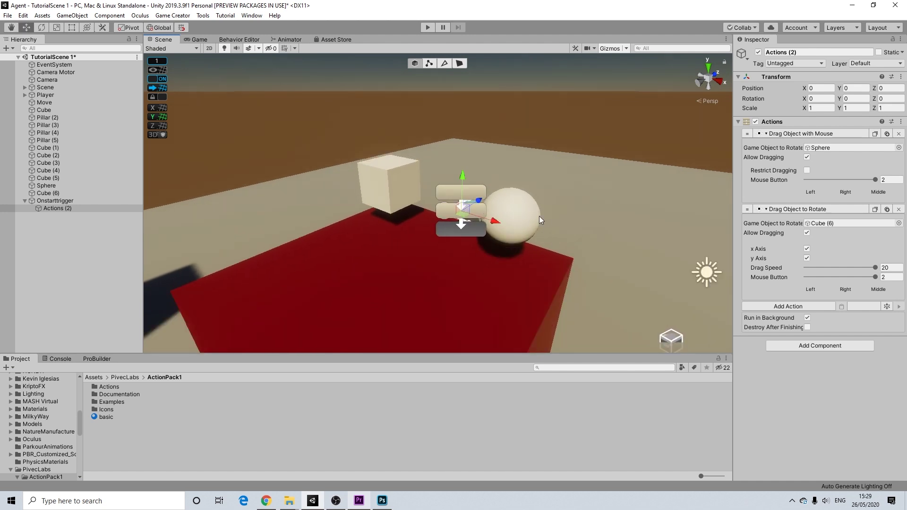
{"action": "scroll", "coordinate": [501, 220], "scroll_direction": "down", "scroll_amount": 2}
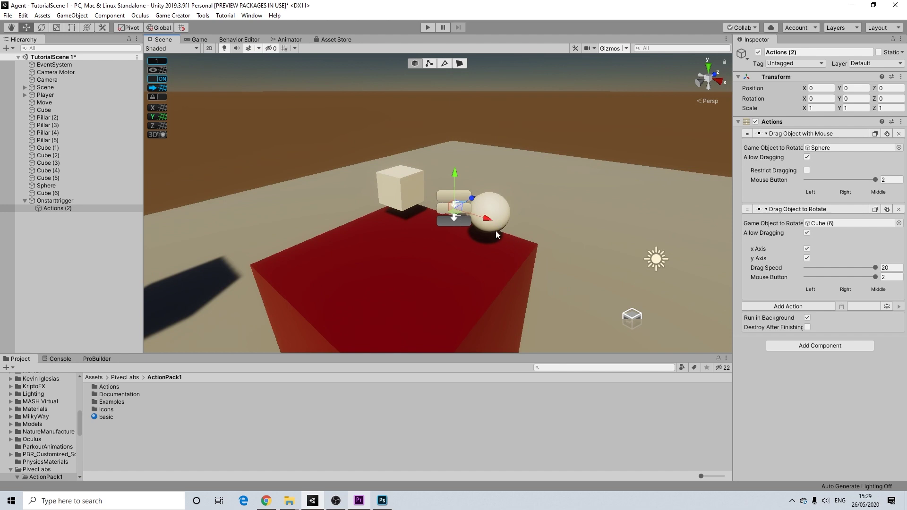
{"action": "scroll", "coordinate": [491, 231], "scroll_direction": "up", "scroll_amount": 2}
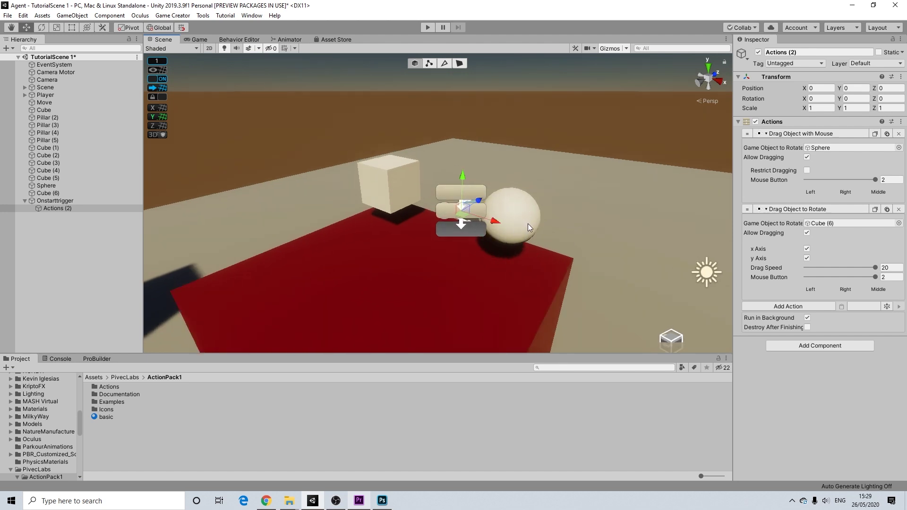
{"action": "scroll", "coordinate": [500, 228], "scroll_direction": "down", "scroll_amount": 1}
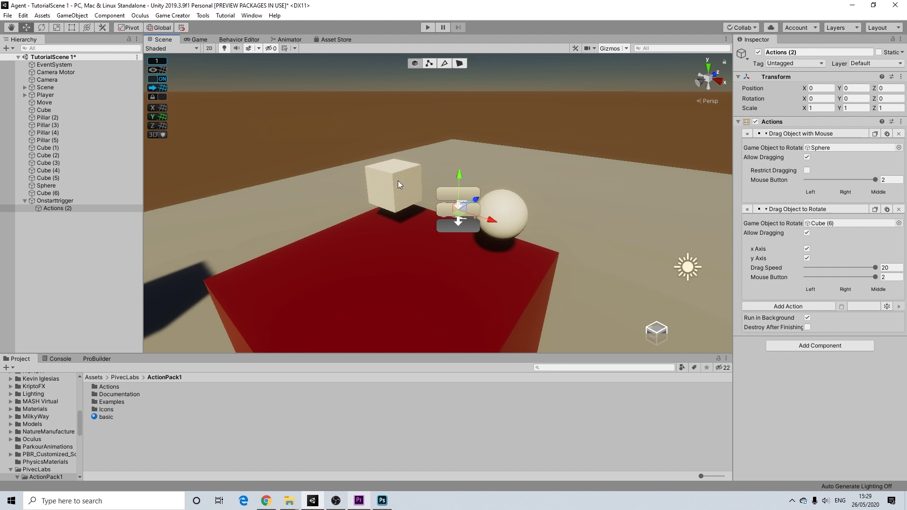
{"action": "scroll", "coordinate": [530, 256], "scroll_direction": "up", "scroll_amount": 2}
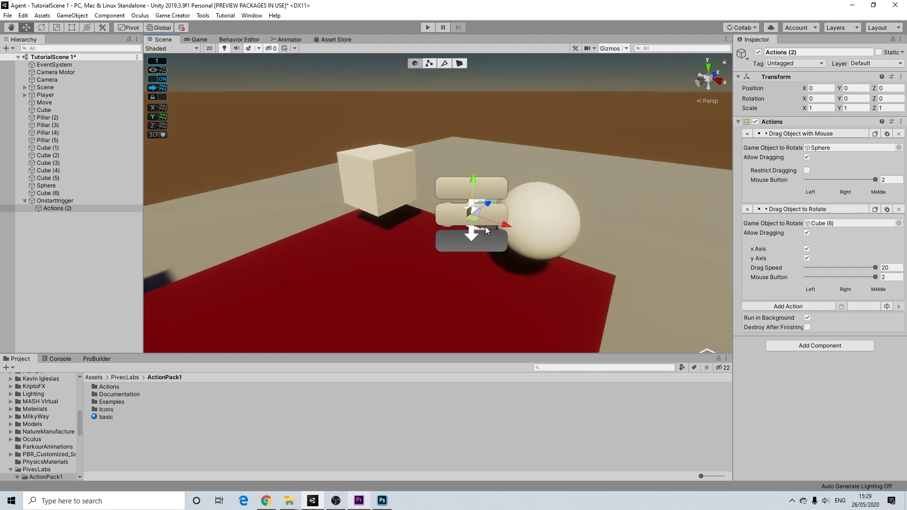
Add a second Actions object to the On Start trigger of Onstarttrigger.
{"action": "left_click", "coordinate": [31, 201]}
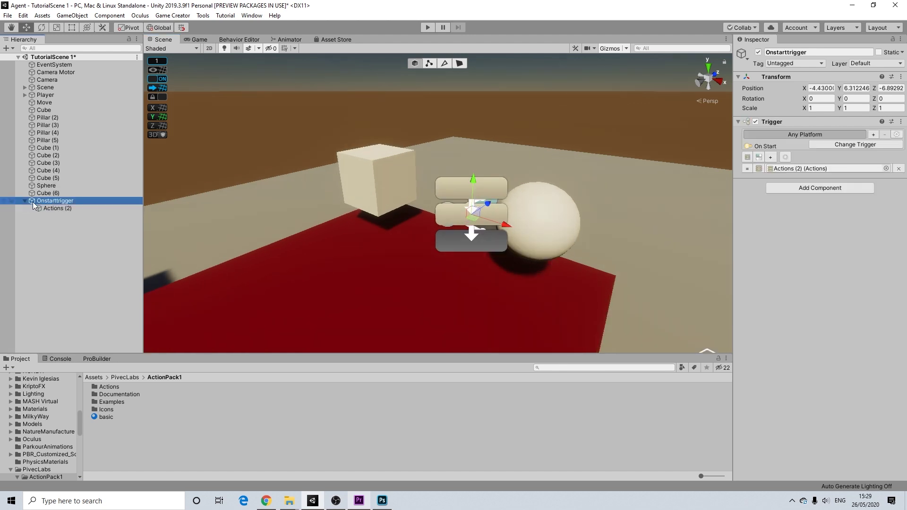
{"action": "scroll", "coordinate": [375, 255], "scroll_direction": "down", "scroll_amount": 8}
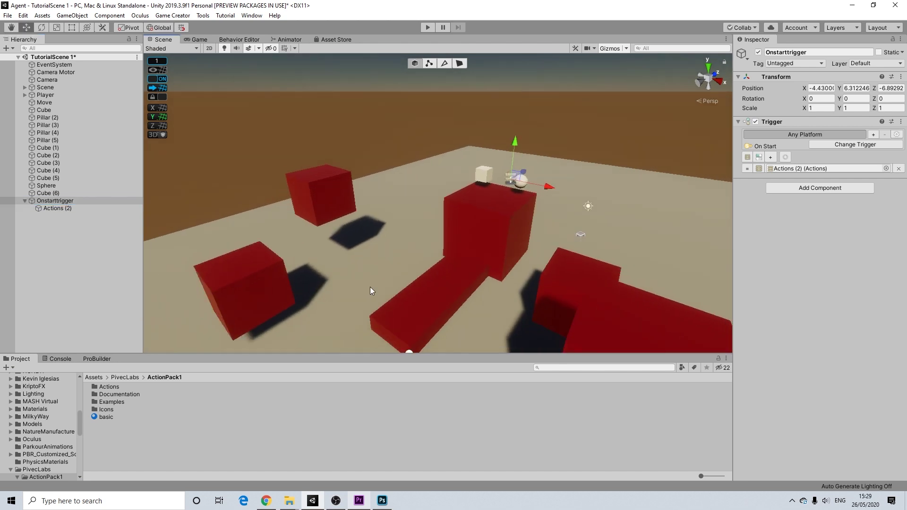
{"action": "middle_click_drag", "start_coordinate": [370, 288], "coordinate": [378, 243]}
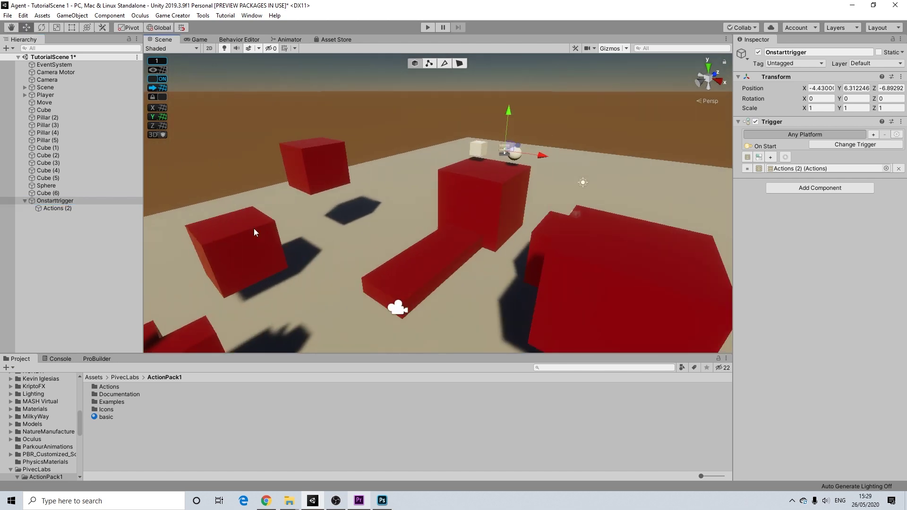
{"action": "key", "text": "f"}
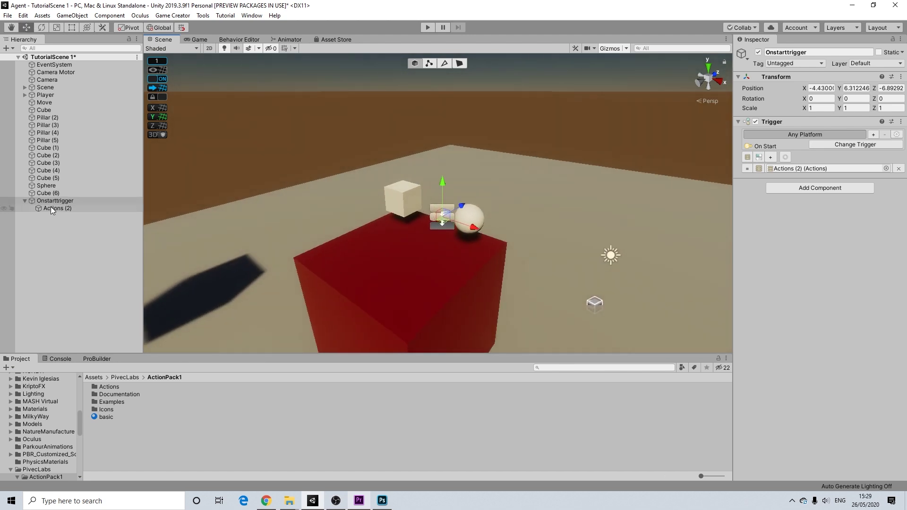
{"action": "left_click", "coordinate": [749, 160]}
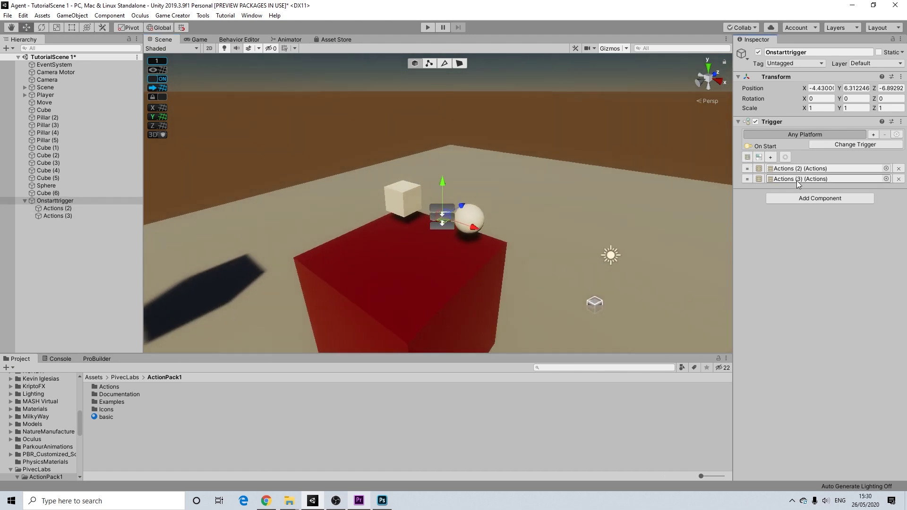
Add the ActionPack1 action Float an Object to Actions (3).
{"action": "left_click", "coordinate": [62, 217]}
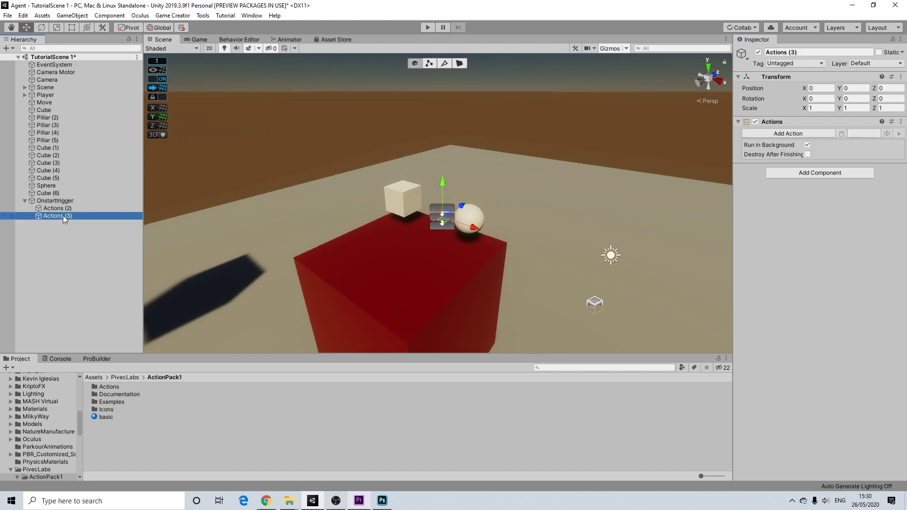
{"action": "left_click", "coordinate": [780, 134]}
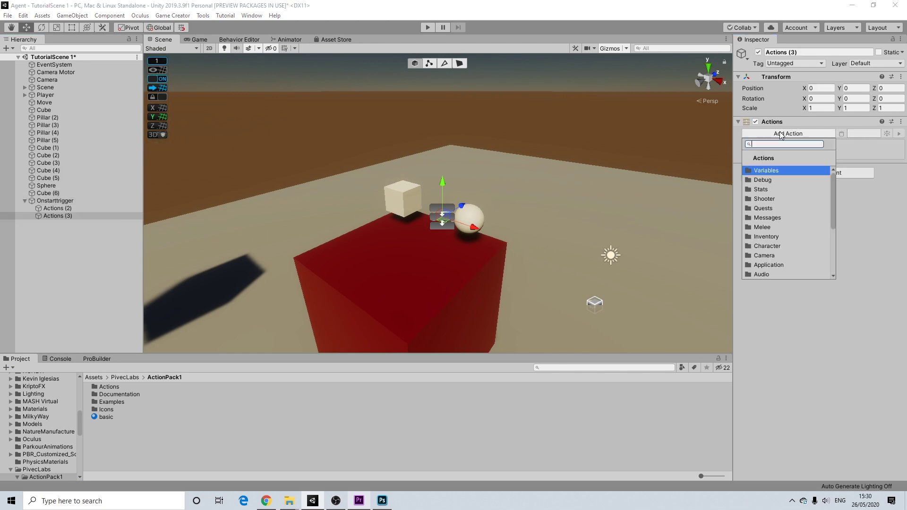
{"action": "scroll", "coordinate": [807, 232], "scroll_direction": "down", "scroll_amount": 5}
{"action": "left_click", "coordinate": [763, 275]}
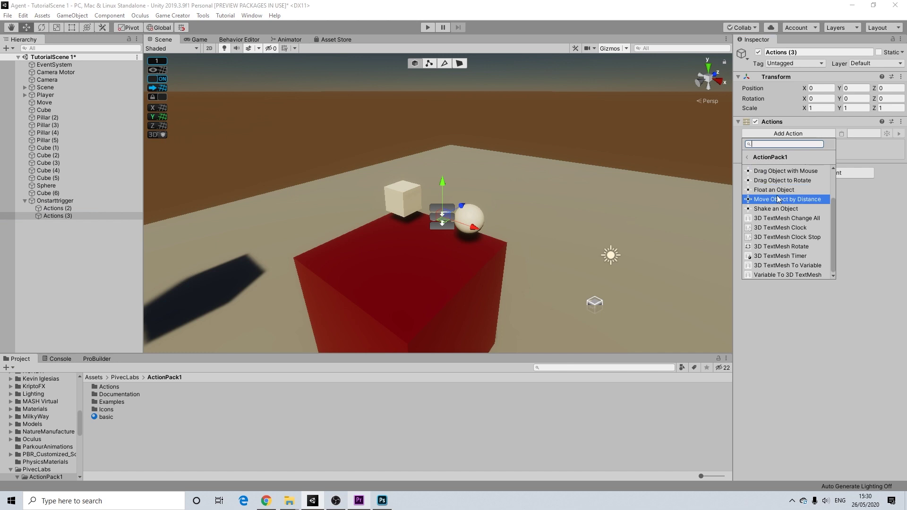
{"action": "left_click", "coordinate": [775, 194]}
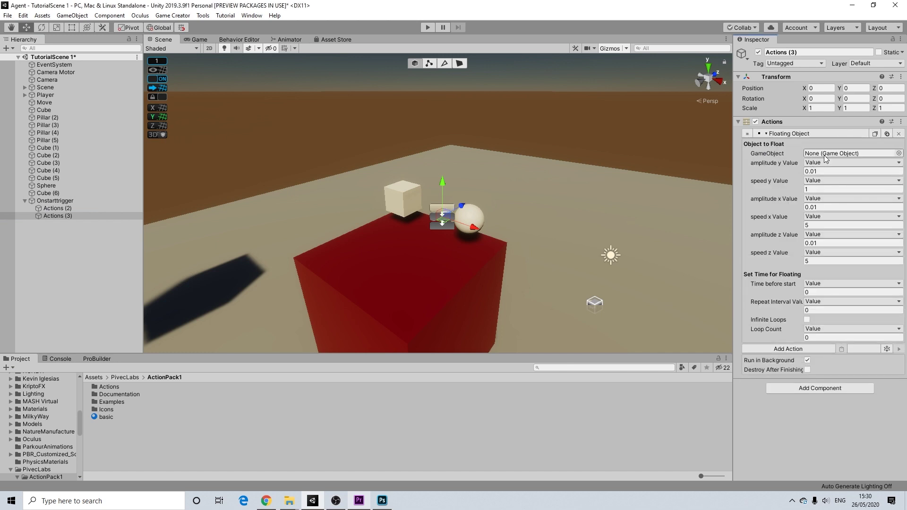
Select the smaller red cubes around the scene one by one to identify their object names.
{"action": "scroll", "coordinate": [304, 221], "scroll_direction": "down", "scroll_amount": 3}
{"action": "scroll", "coordinate": [284, 243], "scroll_direction": "down", "scroll_amount": 4}
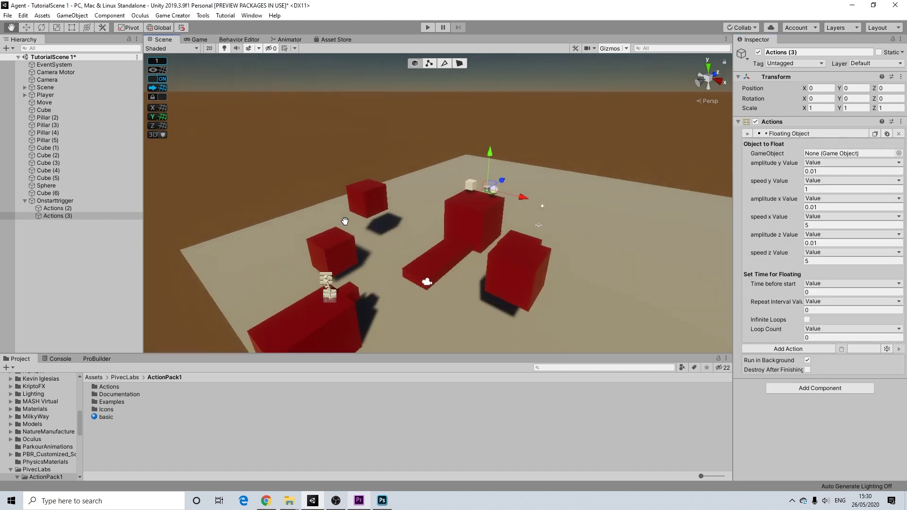
{"action": "left_click", "coordinate": [361, 197]}
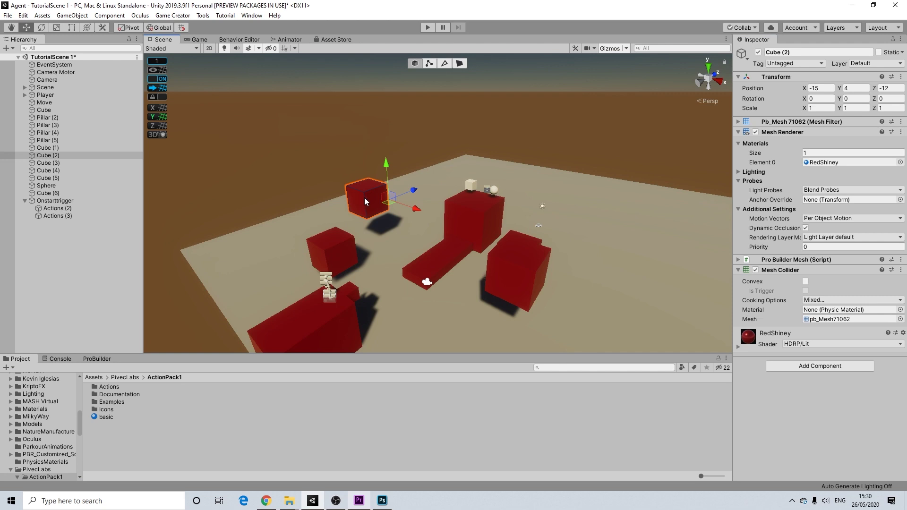
{"action": "left_click", "coordinate": [336, 245]}
{"action": "left_click_drag", "start_coordinate": [528, 235], "coordinate": [507, 266], "text": "alt"}
{"action": "left_click", "coordinate": [507, 266]}
{"action": "left_click", "coordinate": [475, 295]}
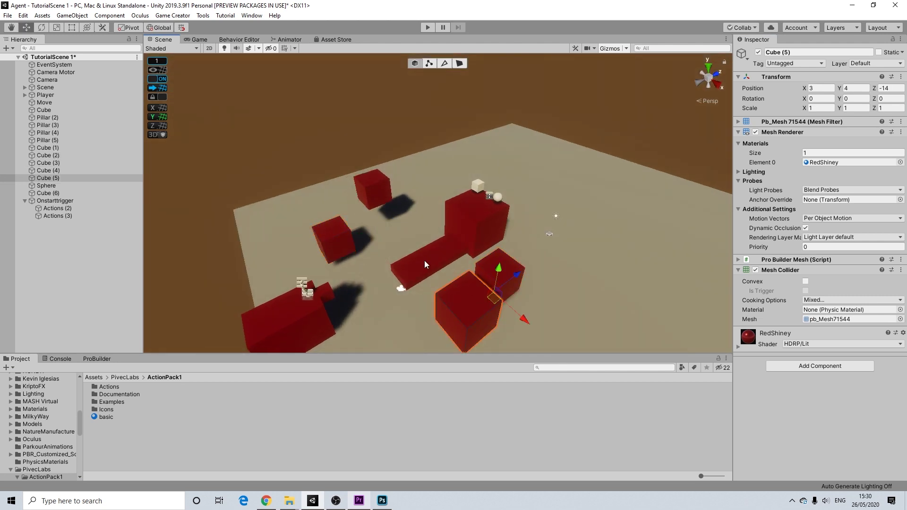
{"action": "scroll", "coordinate": [449, 203], "scroll_direction": "up", "scroll_amount": 5}
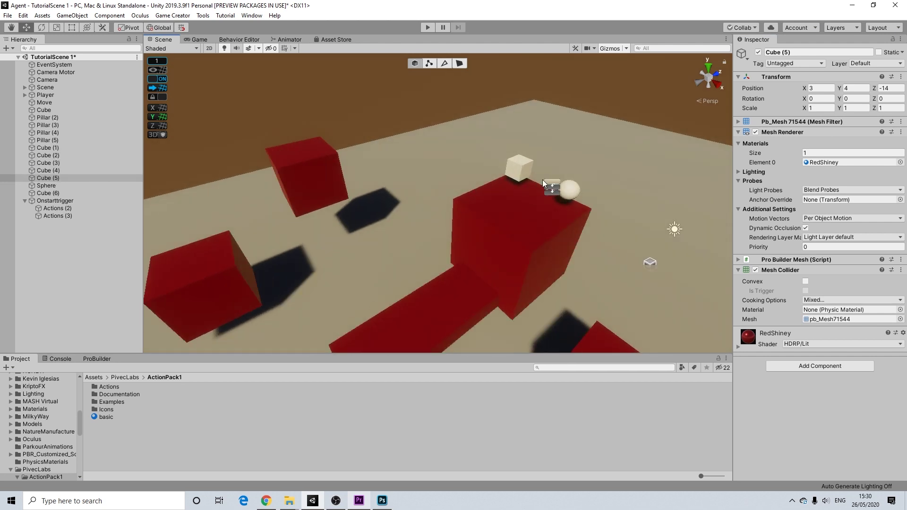
{"action": "scroll", "coordinate": [542, 179], "scroll_direction": "up", "scroll_amount": 5}
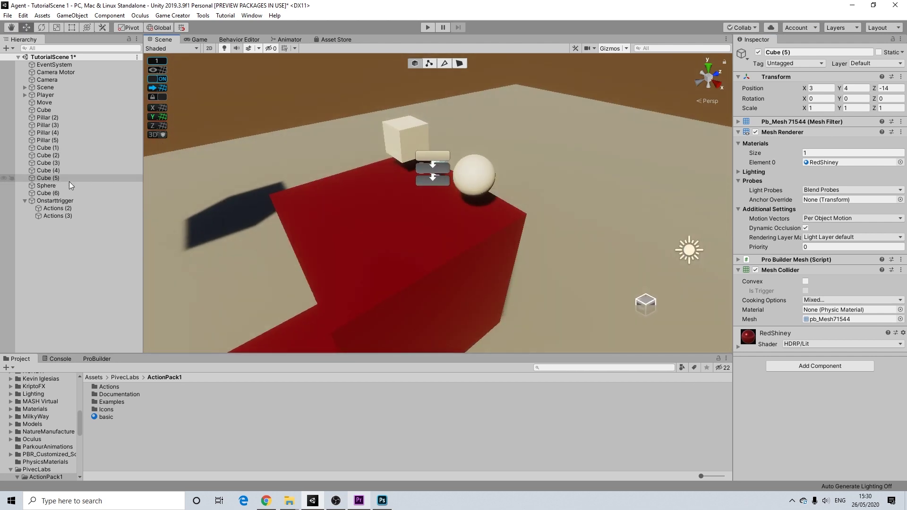
Assign Cube (2) to the Floating Object action in Actions (3), set the repeat interval to 0.1 and enable infinite loops.
{"action": "left_click", "coordinate": [49, 216]}
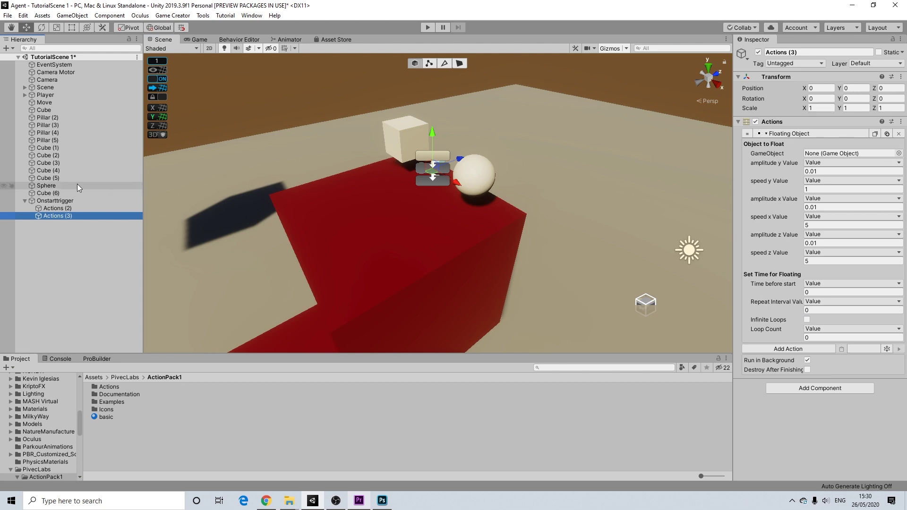
{"action": "left_click_drag", "start_coordinate": [45, 155], "coordinate": [833, 152]}
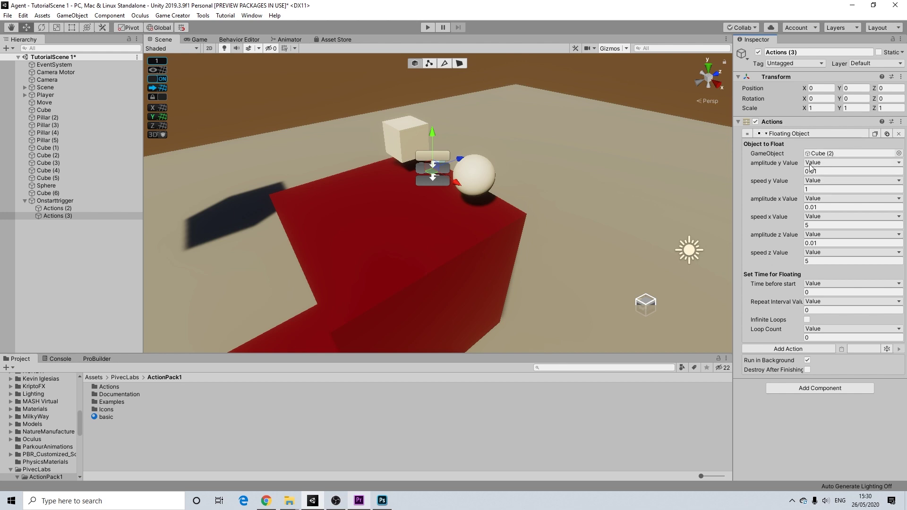
{"action": "left_click", "coordinate": [760, 310]}
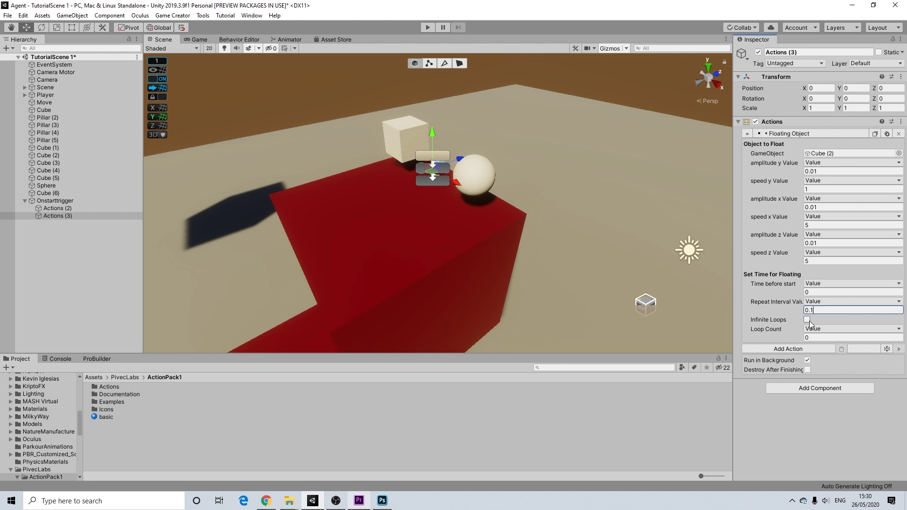
{"action": "left_click", "coordinate": [807, 319]}
Examine the red cubes hovering above the floor from several angles and distances.
{"action": "scroll", "coordinate": [698, 270], "scroll_direction": "down", "scroll_amount": 3}
{"action": "mouse_move", "coordinate": [498, 197]}
{"action": "left_mouse_down", "text": "alt"}
{"action": "mouse_move", "coordinate": [415, 226]}
{"action": "mouse_move", "coordinate": [520, 199]}
{"action": "mouse_move", "coordinate": [483, 205]}
{"action": "left_mouse_up", "text": "alt"}
{"action": "scroll", "coordinate": [483, 205], "scroll_direction": "up", "scroll_amount": 4}
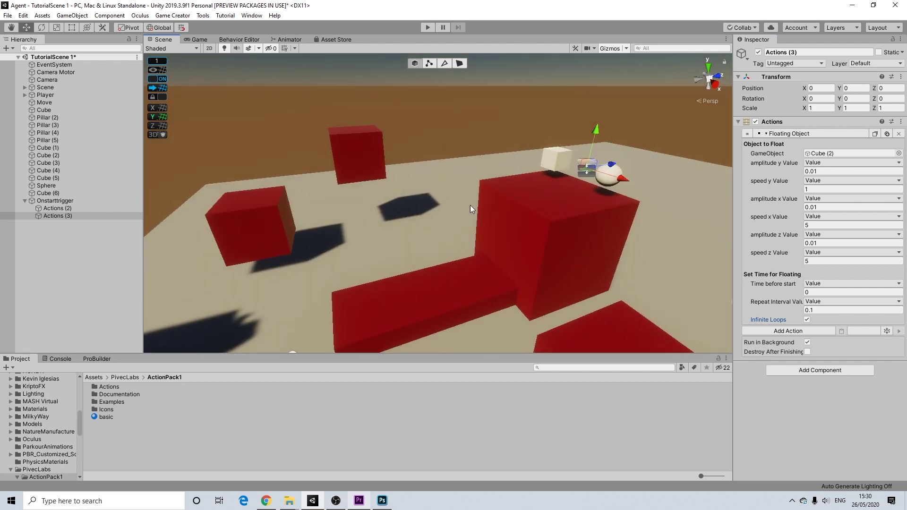
{"action": "scroll", "coordinate": [469, 209], "scroll_direction": "up", "scroll_amount": 5}
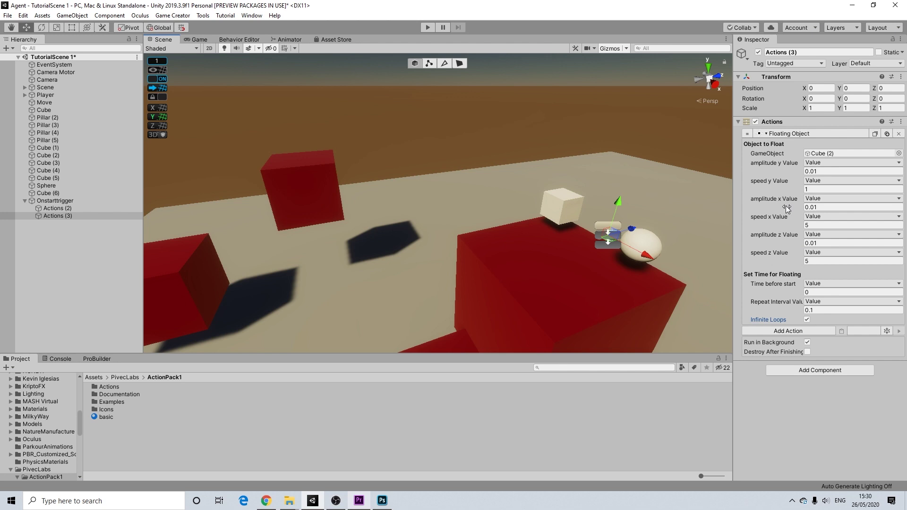
{"action": "middle_click_drag", "start_coordinate": [534, 245], "coordinate": [610, 233]}
{"action": "left_click_drag", "start_coordinate": [610, 233], "coordinate": [556, 255], "text": "alt"}
{"action": "middle_click_drag", "start_coordinate": [386, 177], "coordinate": [476, 165]}
{"action": "left_click_drag", "start_coordinate": [351, 171], "coordinate": [338, 220], "text": "alt"}
{"action": "middle_click_drag", "start_coordinate": [339, 219], "coordinate": [456, 256]}
{"action": "left_click_drag", "start_coordinate": [455, 256], "coordinate": [448, 215], "text": "alt"}
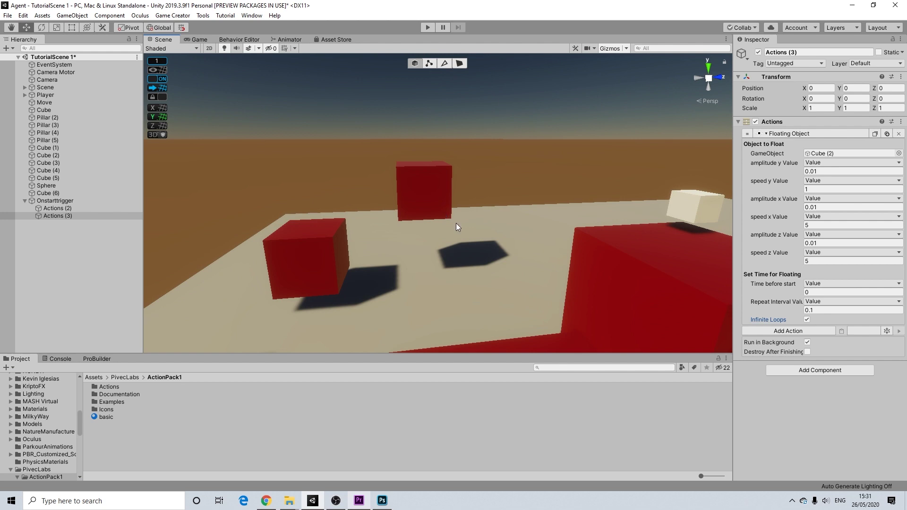
{"action": "scroll", "coordinate": [529, 239], "scroll_direction": "down", "scroll_amount": 3}
{"action": "middle_click_drag", "start_coordinate": [487, 236], "coordinate": [441, 232]}
{"action": "left_click_drag", "start_coordinate": [397, 241], "coordinate": [535, 252], "text": "alt"}
{"action": "middle_click_drag", "start_coordinate": [536, 252], "coordinate": [404, 245]}
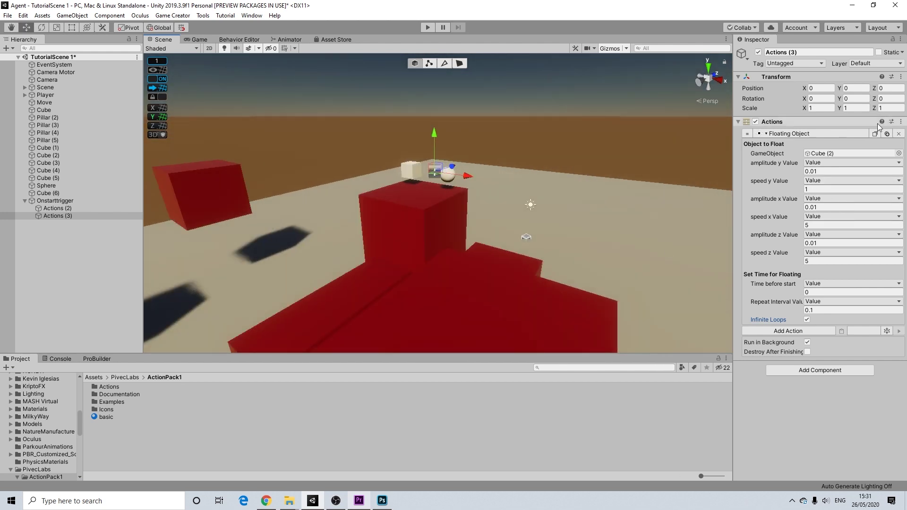
Duplicate Actions (3) with its Floating Object settings three times under Onstarttrigger.
{"action": "left_click", "coordinate": [67, 207]}
{"action": "left_click", "coordinate": [61, 216]}
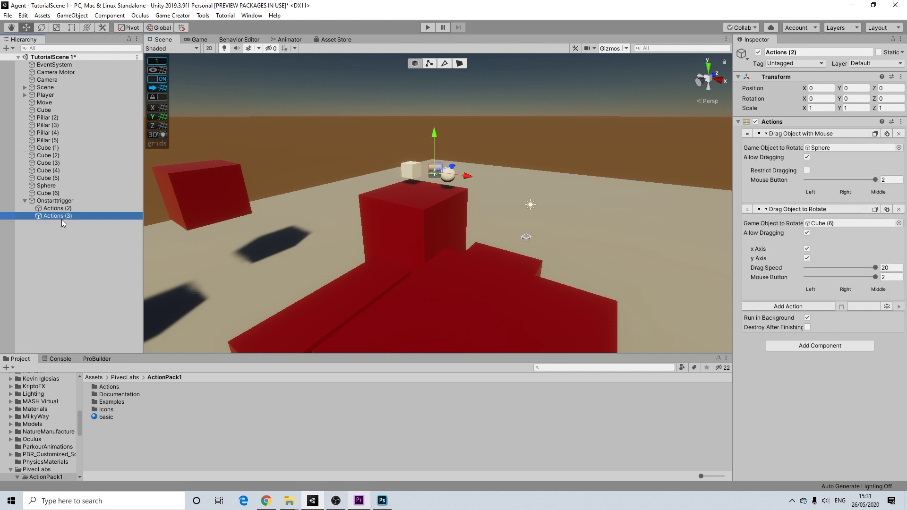
{"action": "key", "text": "ctrl+d"}
{"action": "key", "text": "ctrl+d"}
{"action": "key", "text": "ctrl+d"}
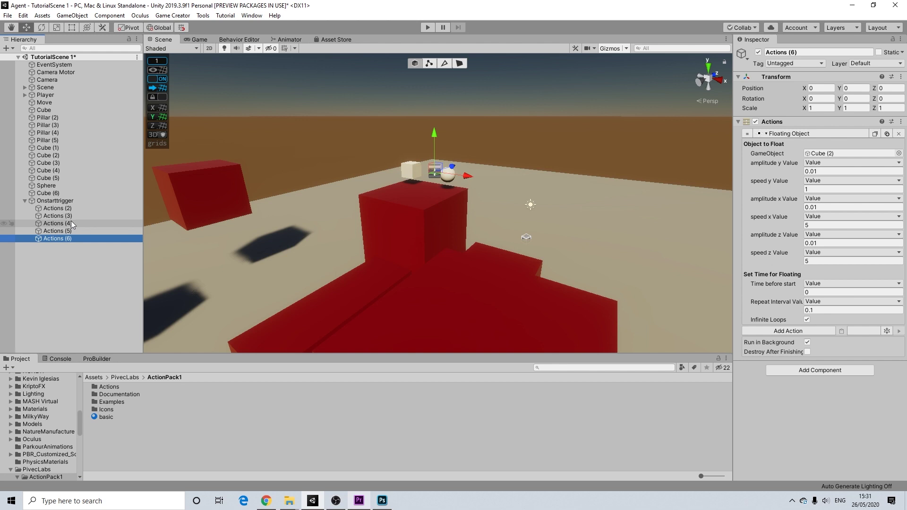
Assign Cube (3) to the Floating Object action in Actions (4), Cube (4) in Actions (5) and Cube (5) in Actions (6).
{"action": "left_click", "coordinate": [70, 217]}
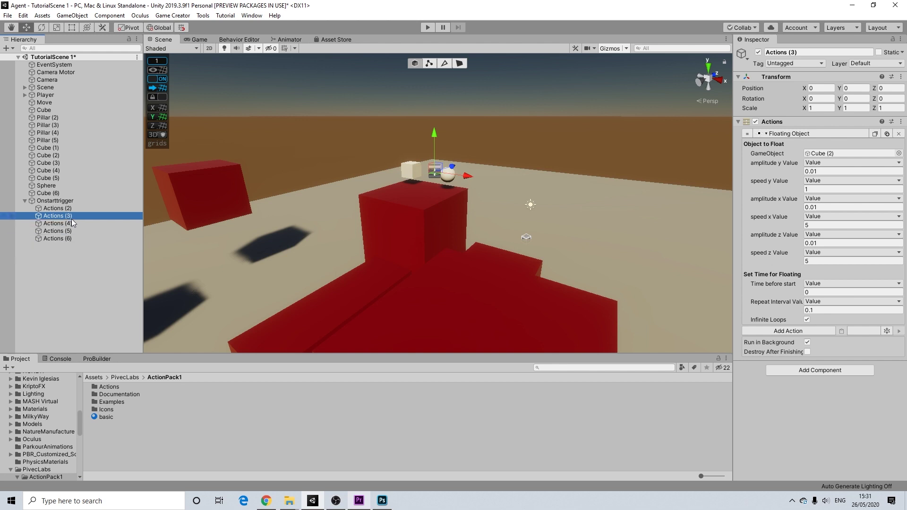
{"action": "left_click", "coordinate": [69, 224]}
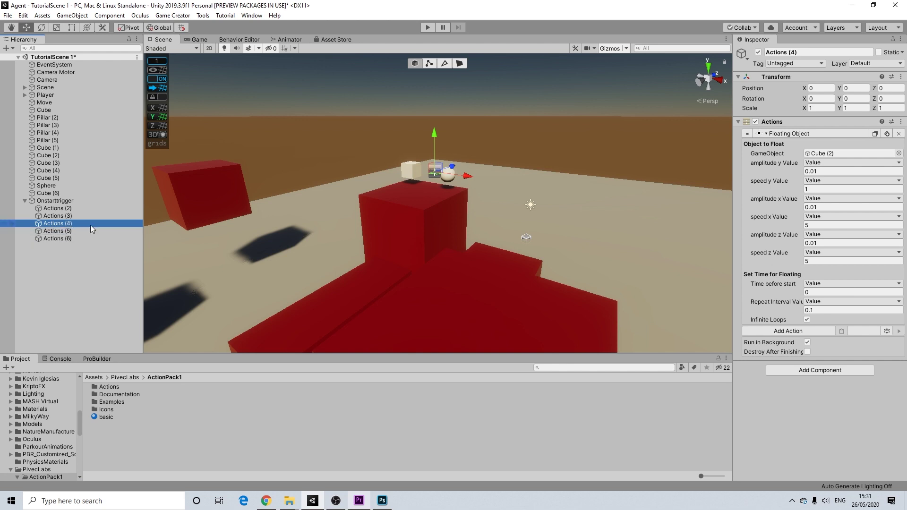
{"action": "scroll", "coordinate": [321, 226], "scroll_direction": "down", "scroll_amount": 2}
{"action": "left_click_drag", "start_coordinate": [47, 163], "coordinate": [850, 154]}
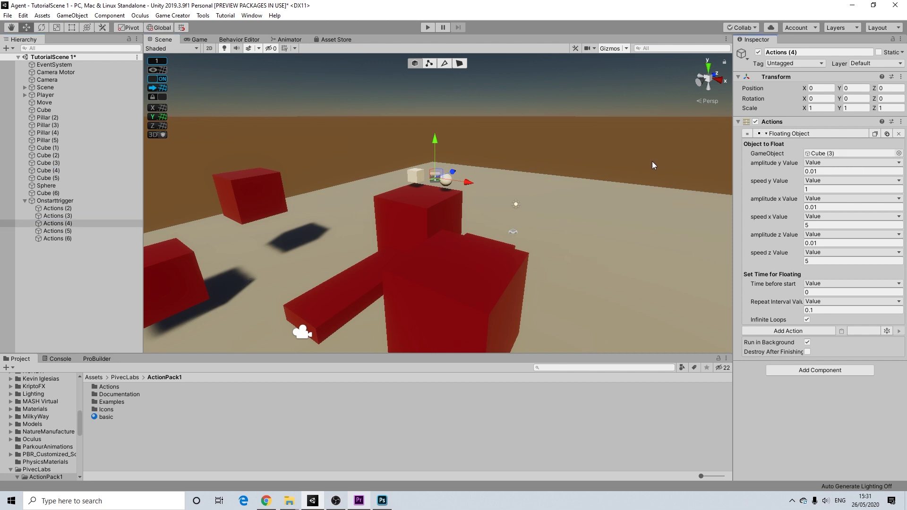
{"action": "left_click", "coordinate": [57, 232]}
{"action": "left_click_drag", "start_coordinate": [48, 171], "coordinate": [820, 157]}
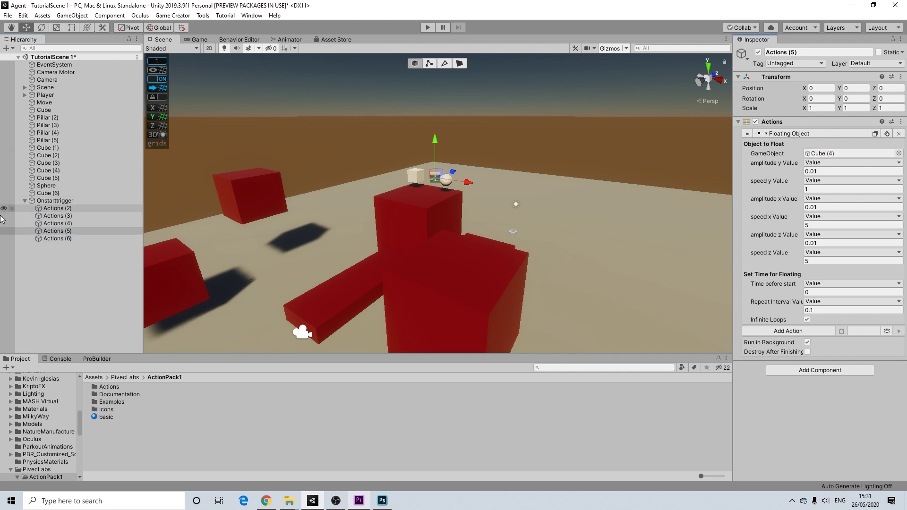
{"action": "left_click", "coordinate": [58, 239]}
{"action": "left_click_drag", "start_coordinate": [47, 178], "coordinate": [831, 156]}
Test-play the scene to check how the red cubes float, and stop playback.
{"action": "scroll", "coordinate": [569, 163], "scroll_direction": "down", "scroll_amount": 5}
{"action": "middle_click_drag", "start_coordinate": [491, 168], "coordinate": [578, 161]}
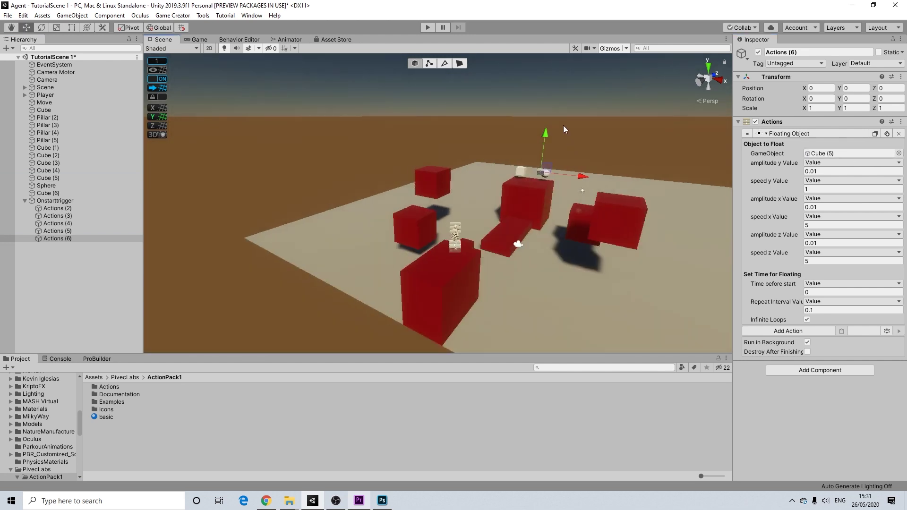
{"action": "left_click", "coordinate": [427, 27]}
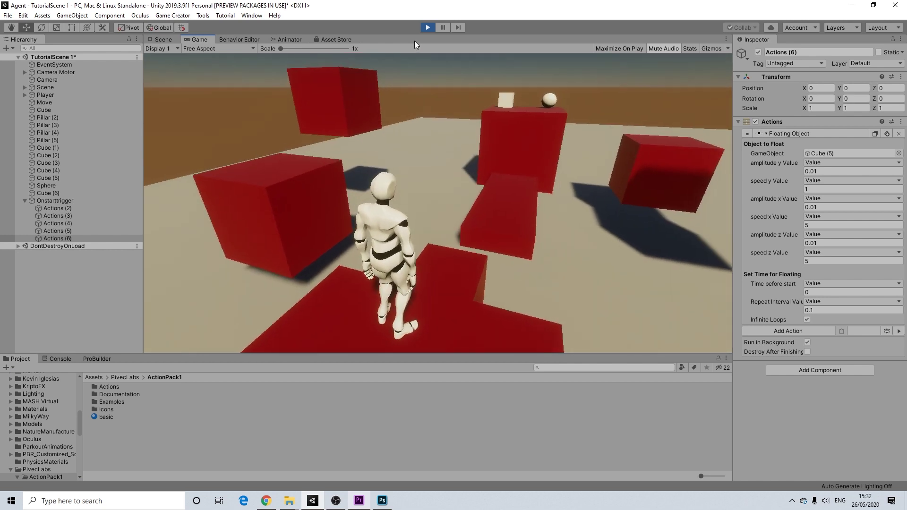
{"action": "left_click", "coordinate": [426, 28]}
Add Actions (4), Actions (5) and Actions (6) to the On Start trigger of Onstarttrigger and test-play the scene.
{"action": "left_click", "coordinate": [61, 202]}
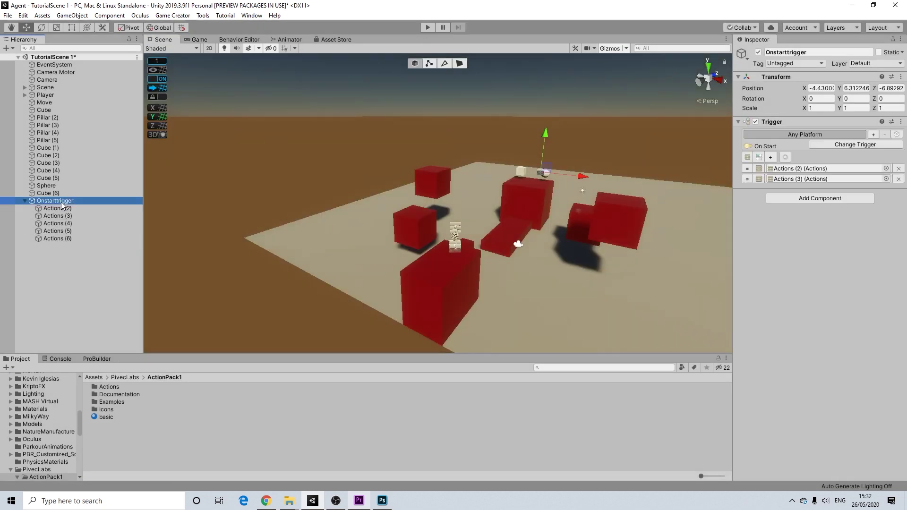
{"action": "left_click", "coordinate": [770, 157]}
{"action": "left_click", "coordinate": [771, 157]}
{"action": "left_click", "coordinate": [771, 157]}
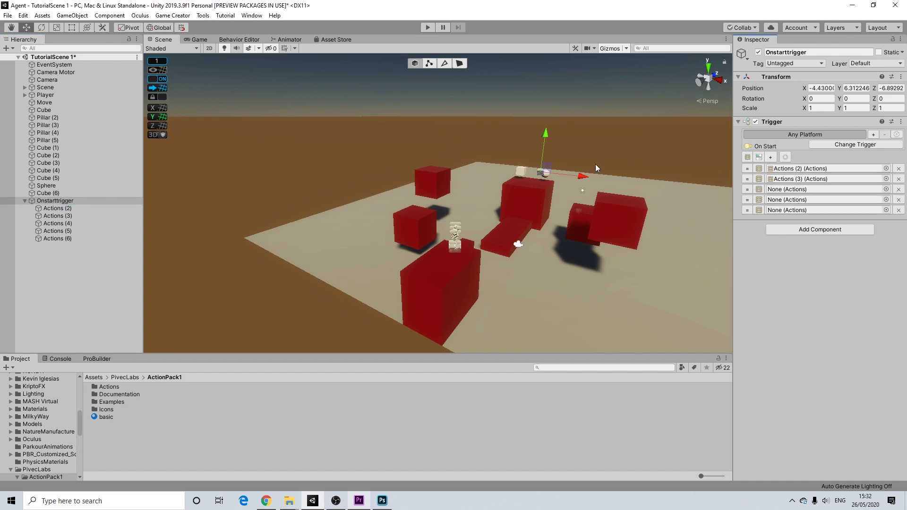
{"action": "left_click_drag", "start_coordinate": [61, 223], "coordinate": [803, 190]}
{"action": "left_click_drag", "start_coordinate": [56, 231], "coordinate": [792, 200]}
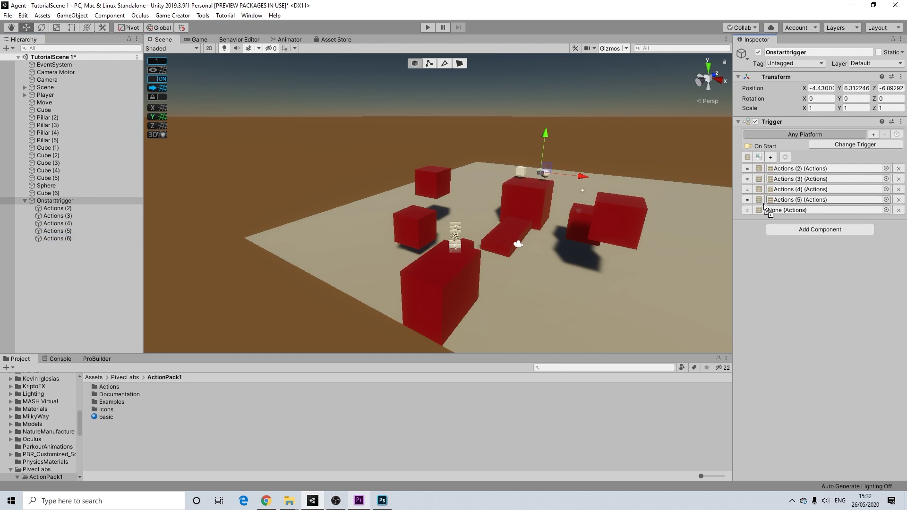
{"action": "left_click_drag", "start_coordinate": [53, 239], "coordinate": [794, 209]}
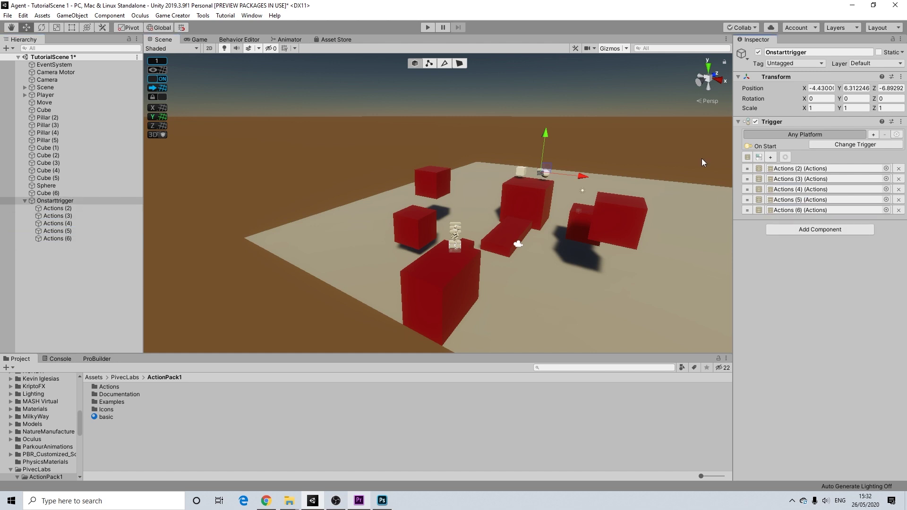
{"action": "left_click", "coordinate": [428, 28]}
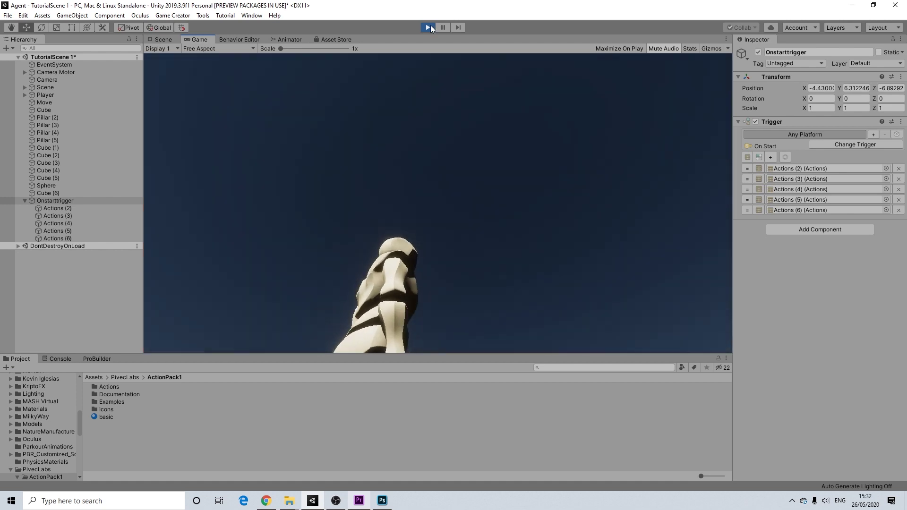
{"action": "left_click", "coordinate": [427, 27]}
Set the y, x and z amplitudes of the Floating Object action in Actions (3) to 0.1.
{"action": "left_click", "coordinate": [67, 209]}
{"action": "left_click", "coordinate": [66, 216]}
{"action": "left_click", "coordinate": [830, 172]}
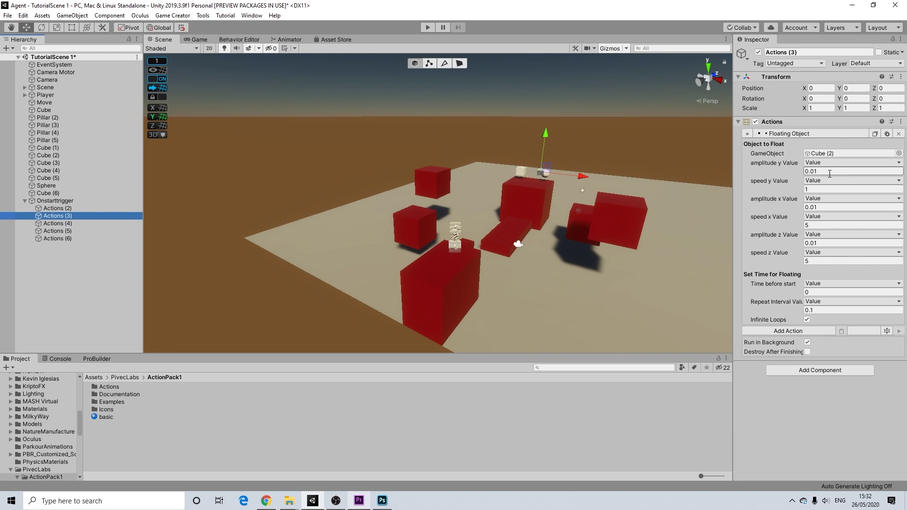
{"action": "left_click", "coordinate": [825, 172]}
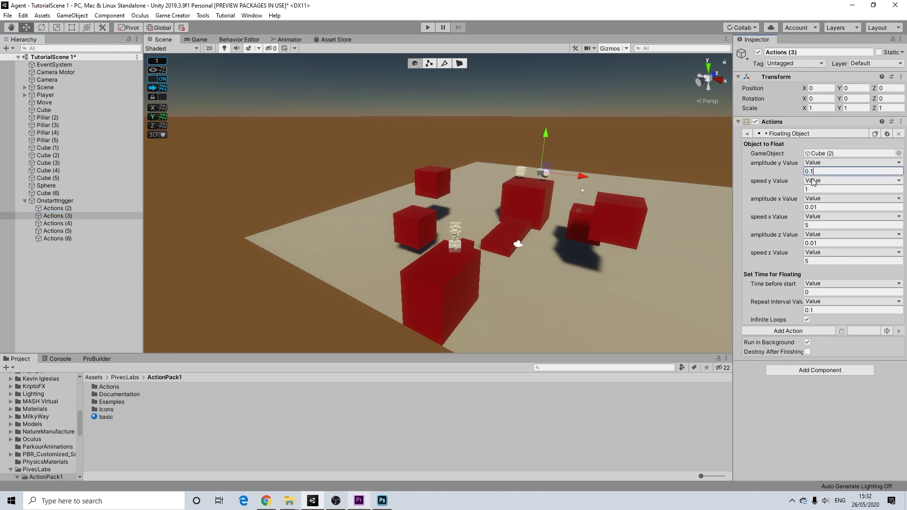
{"action": "type", "text": "0.1"}
{"action": "key", "text": "Return"}
{"action": "left_click", "coordinate": [828, 208]}
{"action": "type", "text": "0.1"}
{"action": "left_click", "coordinate": [830, 243]}
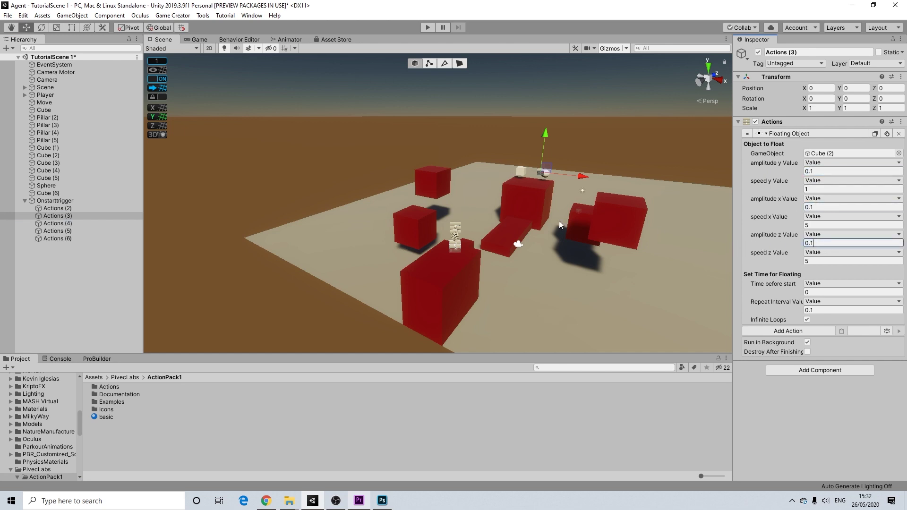
Set the y and x amplitudes in Actions (4) to 0.1 and open its z amplitude for editing.
{"action": "left_click", "coordinate": [54, 223]}
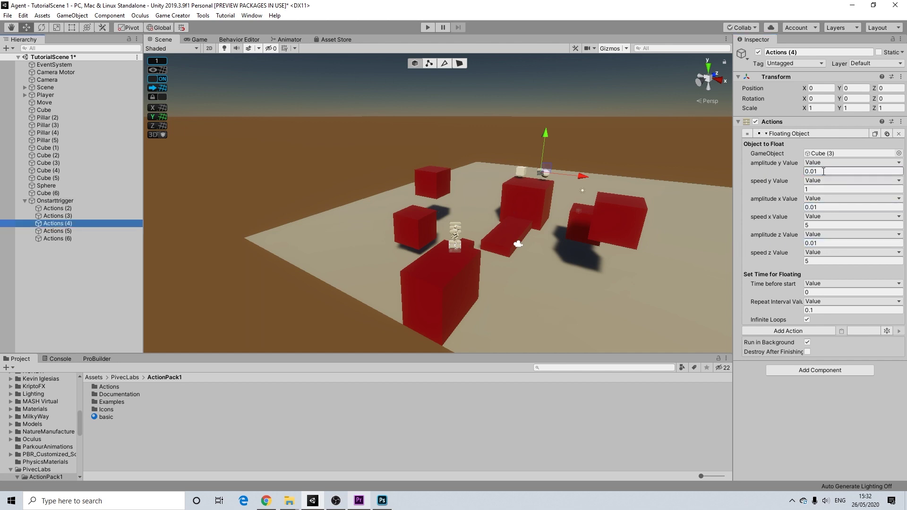
{"action": "left_click", "coordinate": [831, 171]}
{"action": "type", "text": "0.1"}
{"action": "left_click", "coordinate": [820, 207]}
{"action": "type", "text": "0.1"}
{"action": "left_click", "coordinate": [820, 243]}
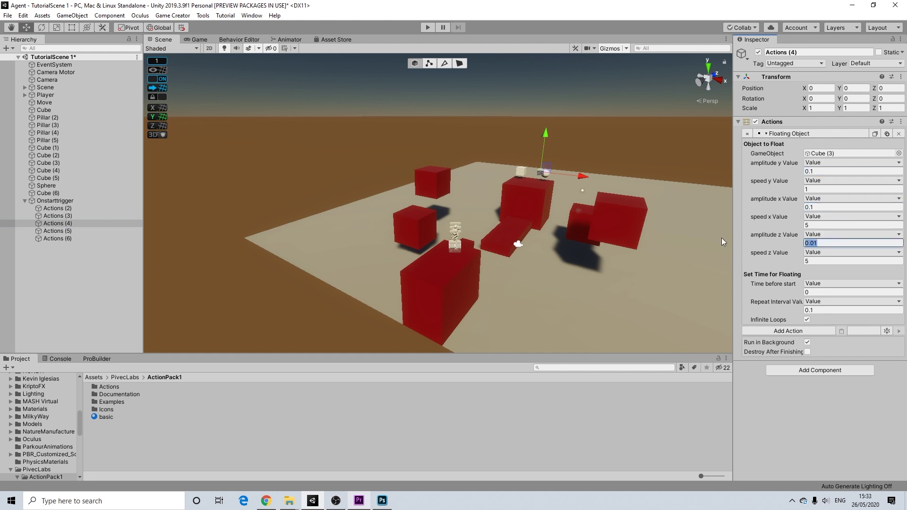
Set the y, x and z amplitudes of the Floating Object action in Actions (5) to 0.1.
{"action": "left_click", "coordinate": [83, 230]}
{"action": "left_click", "coordinate": [824, 171]}
{"action": "type", "text": "0.1"}
{"action": "left_click", "coordinate": [821, 207]}
{"action": "type", "text": "0.1"}
{"action": "left_click", "coordinate": [820, 243]}
{"action": "type", "text": "0.1"}
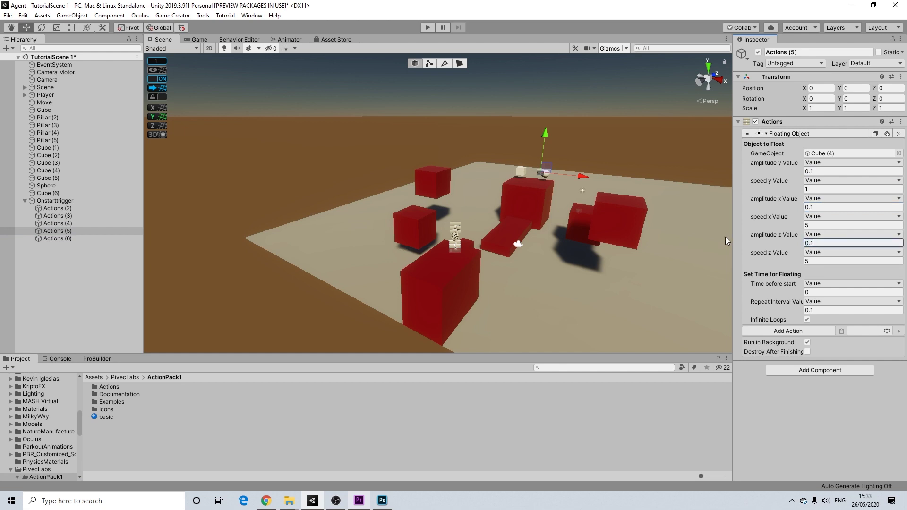
Set the y, x and z amplitudes of the Floating Object action in Actions (6) to 0.1.
{"action": "left_click", "coordinate": [55, 238]}
{"action": "left_click", "coordinate": [824, 171]}
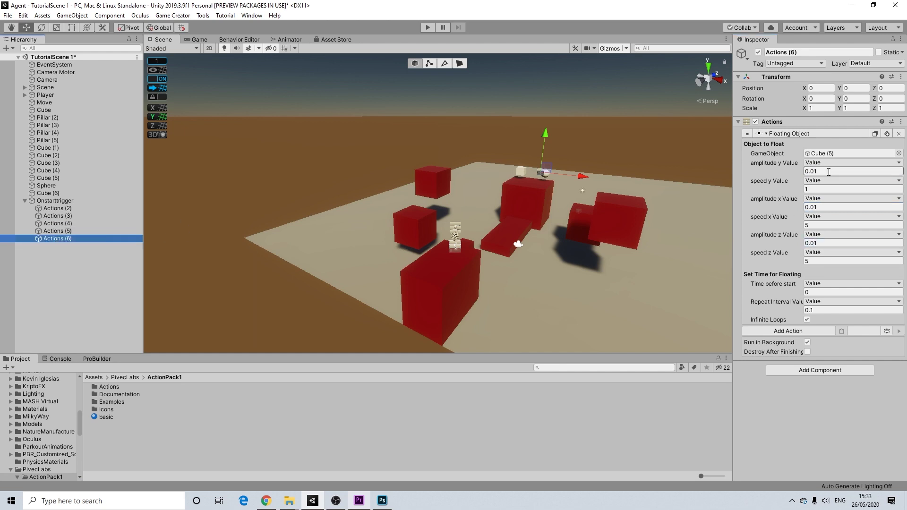
{"action": "type", "text": "0.1"}
{"action": "left_click", "coordinate": [822, 207]}
{"action": "type", "text": "0.1"}
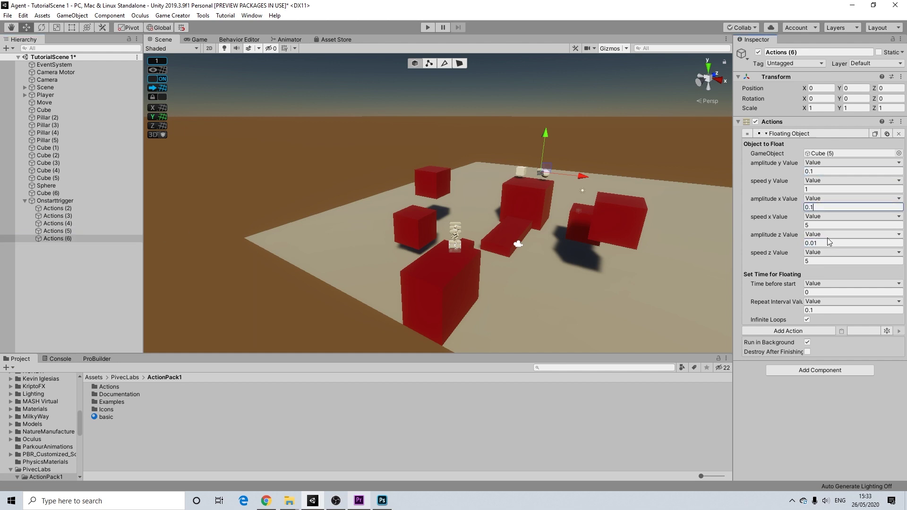
{"action": "left_click", "coordinate": [823, 241]}
{"action": "type", "text": "0.1"}
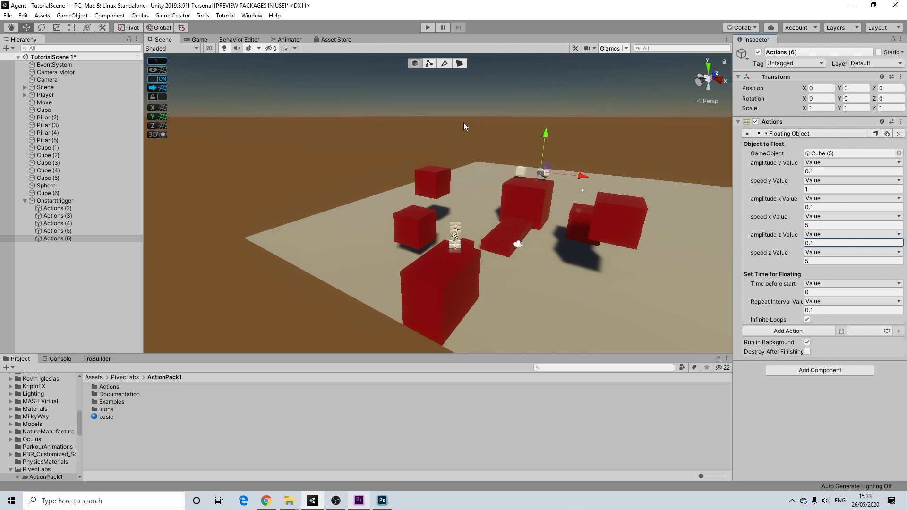
Test-play the scene, walking the character forward to watch the floating cubes, and stop playback.
{"action": "left_click", "coordinate": [428, 27]}
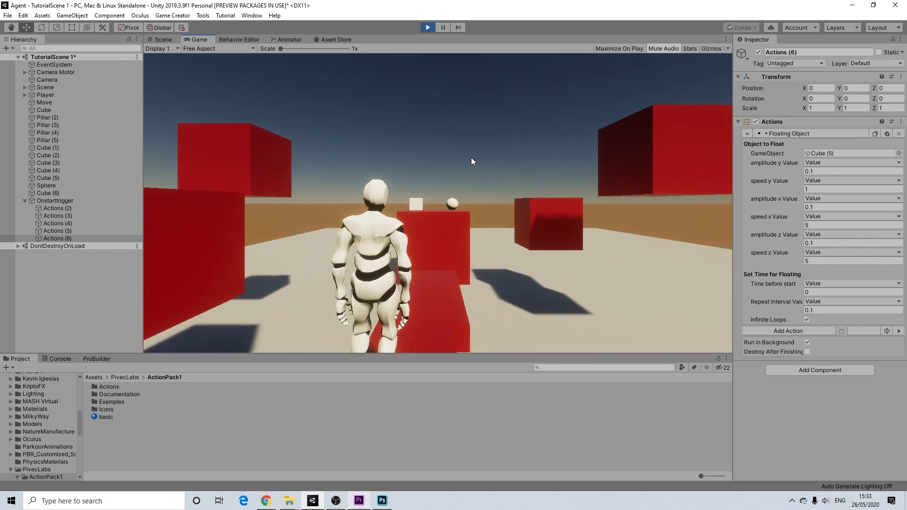
{"action": "key", "text": "w"}
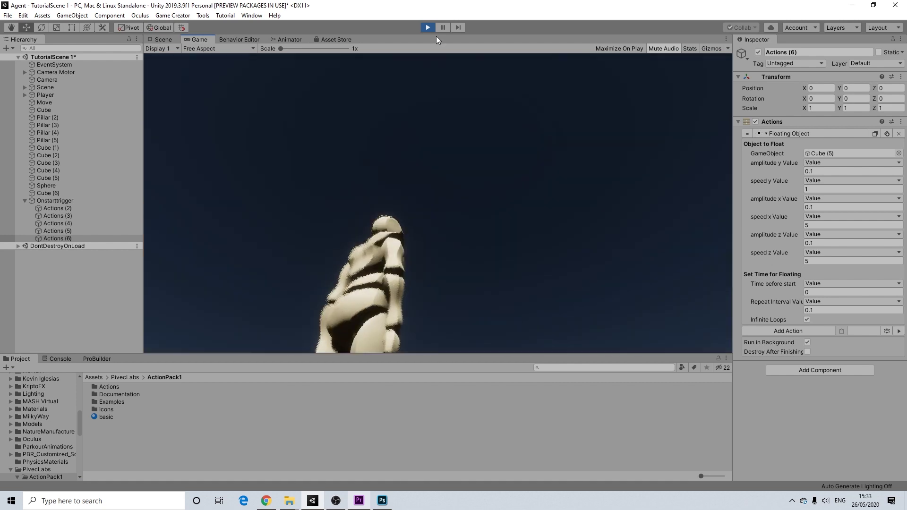
{"action": "left_click", "coordinate": [428, 27]}
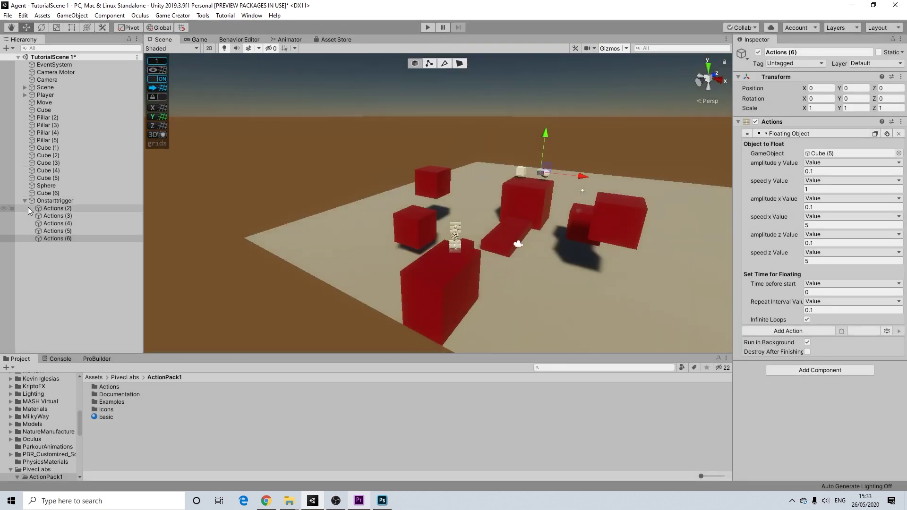
Collapse the Onstarttrigger group and select the small red Move cube attached to the large red platform.
{"action": "left_click", "coordinate": [25, 200]}
{"action": "scroll", "coordinate": [472, 255], "scroll_direction": "up", "scroll_amount": 2}
{"action": "left_click_drag", "start_coordinate": [475, 268], "coordinate": [378, 274], "text": "alt"}
{"action": "middle_click_drag", "start_coordinate": [313, 281], "coordinate": [402, 262]}
{"action": "scroll", "coordinate": [425, 252], "scroll_direction": "up", "scroll_amount": 3}
{"action": "middle_click_drag", "start_coordinate": [447, 243], "coordinate": [391, 261]}
{"action": "scroll", "coordinate": [388, 257], "scroll_direction": "down", "scroll_amount": 2}
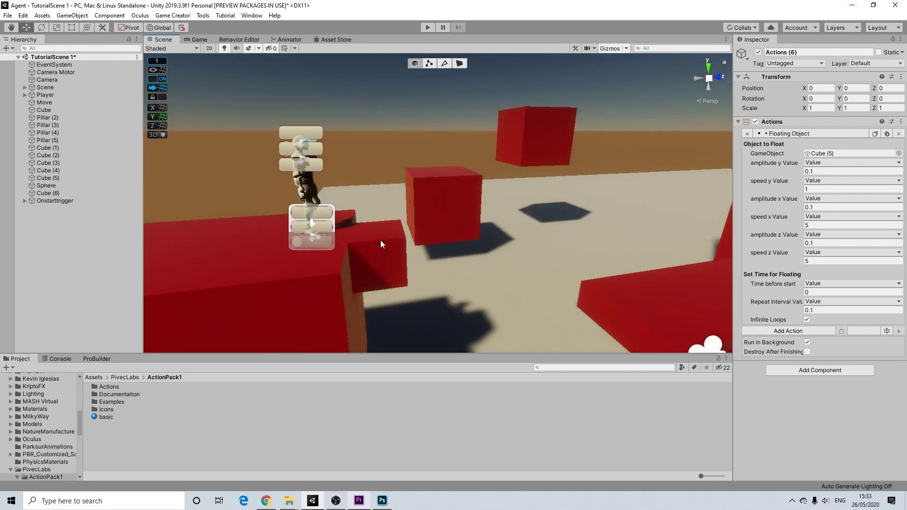
{"action": "left_click", "coordinate": [381, 240]}
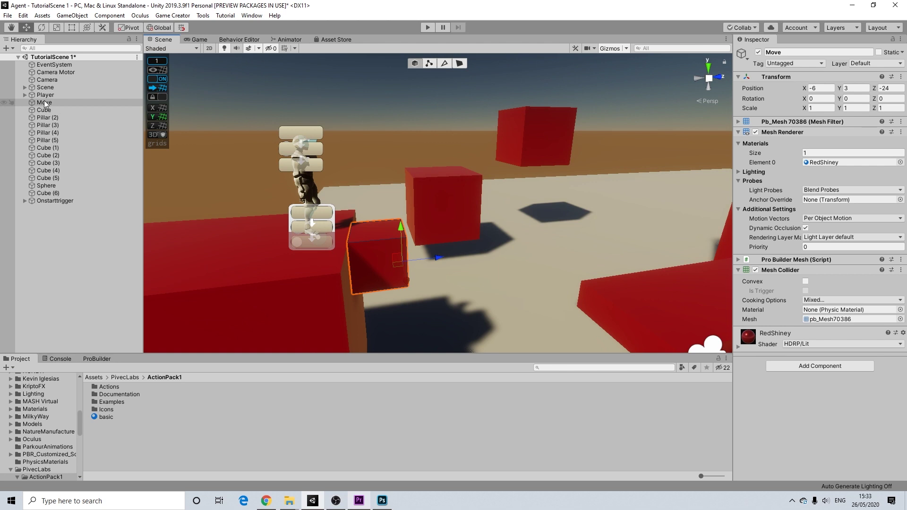
{"action": "left_click", "coordinate": [44, 101]}
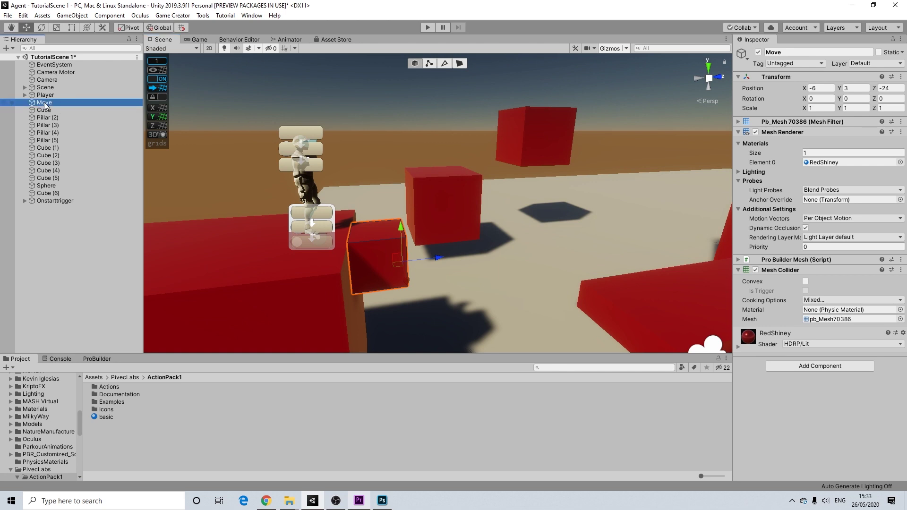
Duplicate the Move cube, nest the copy under Move and rename it Trigger.
{"action": "right_click", "coordinate": [44, 102]}
{"action": "left_click", "coordinate": [39, 103]}
{"action": "key", "text": "ctrl+d"}
{"action": "left_click_drag", "start_coordinate": [47, 208], "coordinate": [41, 103]}
{"action": "right_click", "coordinate": [46, 110]}
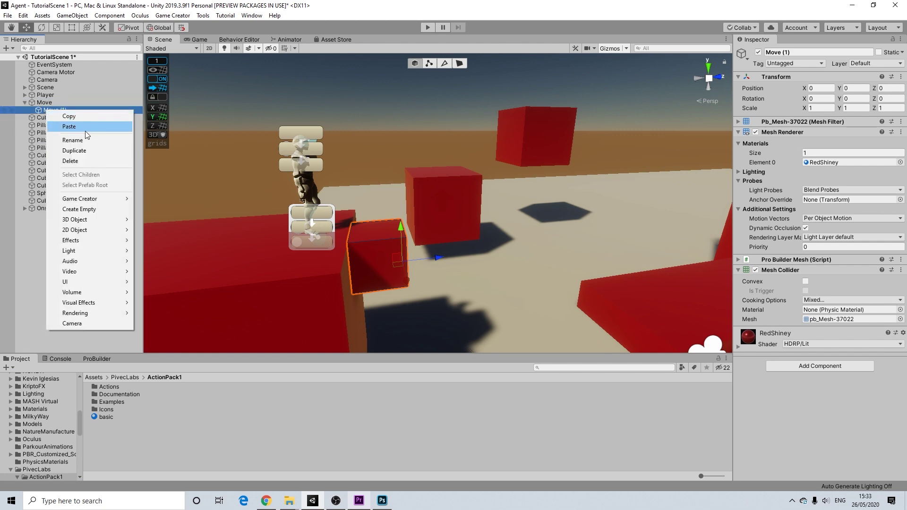
{"action": "left_click", "coordinate": [84, 137]}
{"action": "type", "text": "Trigger"}
{"action": "key", "text": "Return"}
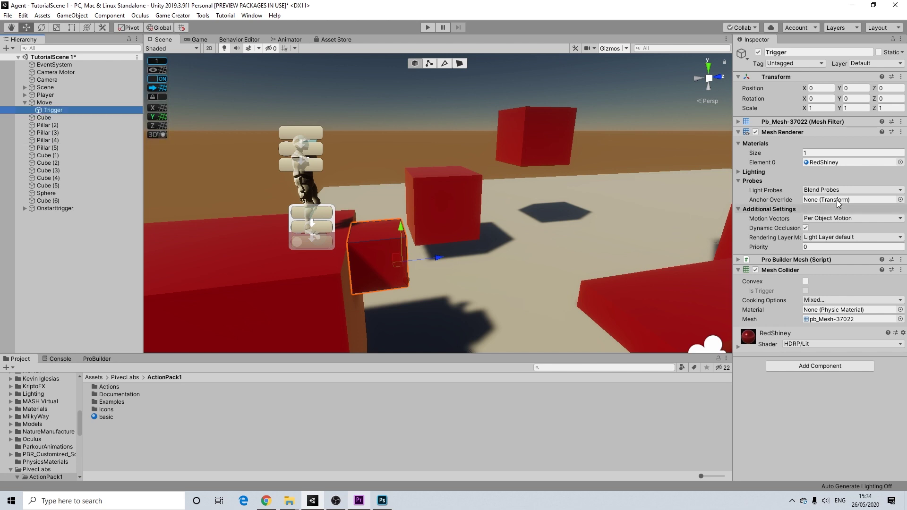
{"action": "right_click", "coordinate": [801, 267]}
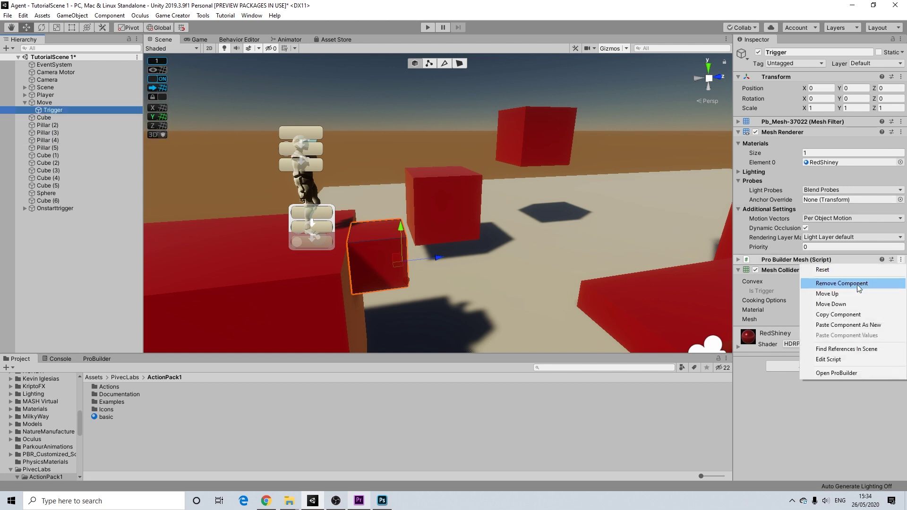
{"action": "left_click", "coordinate": [859, 285]}
{"action": "left_click", "coordinate": [901, 132]}
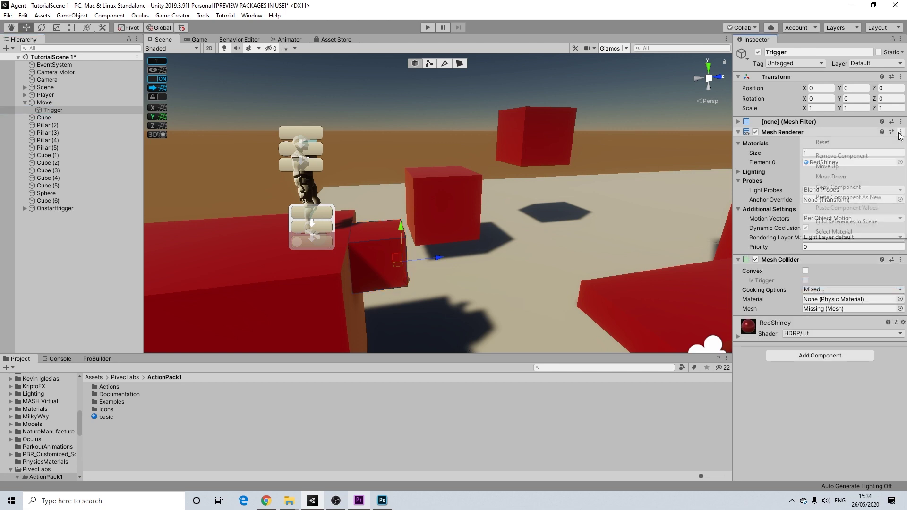
{"action": "left_click", "coordinate": [855, 156]}
{"action": "right_click", "coordinate": [850, 129]}
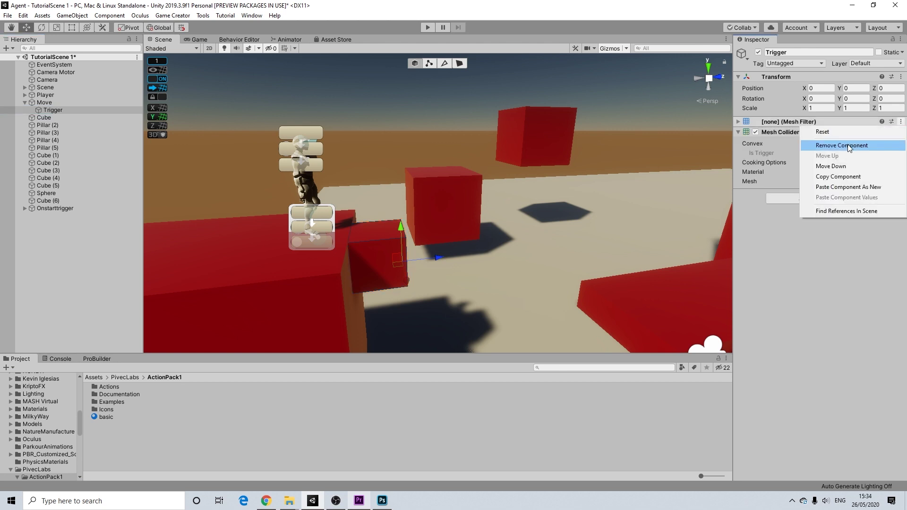
{"action": "left_click", "coordinate": [820, 223]}
{"action": "key", "text": "ctrl+z"}
{"action": "key", "text": "ctrl+z"}
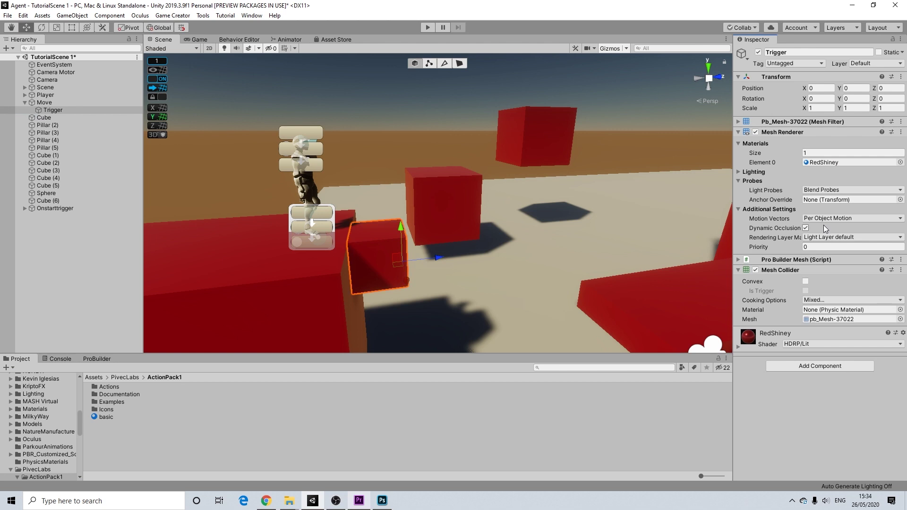
Add a Box Collider to the Trigger object and mark it as a trigger.
{"action": "left_click", "coordinate": [784, 365]}
{"action": "type", "text": "abo"}
{"action": "key", "text": "BackSpace"}
{"action": "key", "text": "BackSpace"}
{"action": "key", "text": "BackSpace"}
{"action": "type", "text": "box"}
{"action": "key", "text": "Return"}
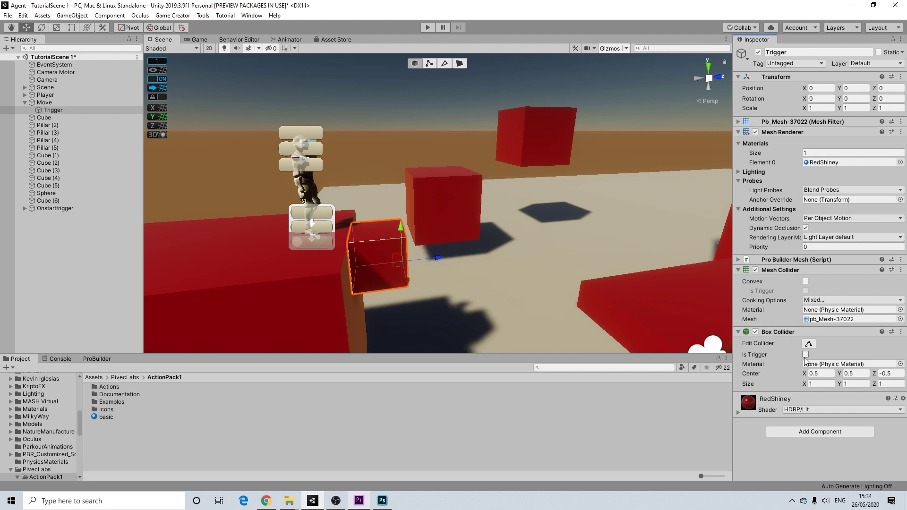
Remove the Mesh Collider and Pro Builder Mesh components from the Trigger object.
{"action": "left_click", "coordinate": [900, 270]}
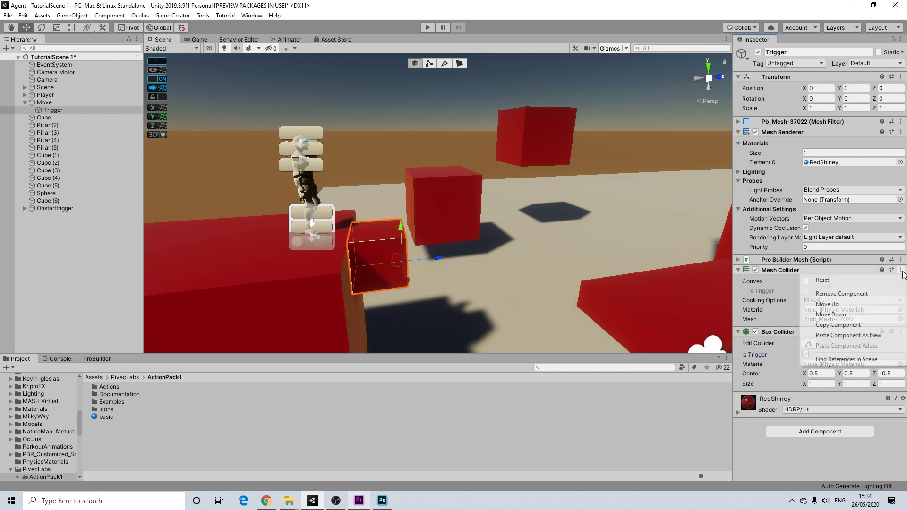
{"action": "left_click", "coordinate": [866, 293]}
{"action": "right_click", "coordinate": [837, 267]}
{"action": "left_click", "coordinate": [838, 284]}
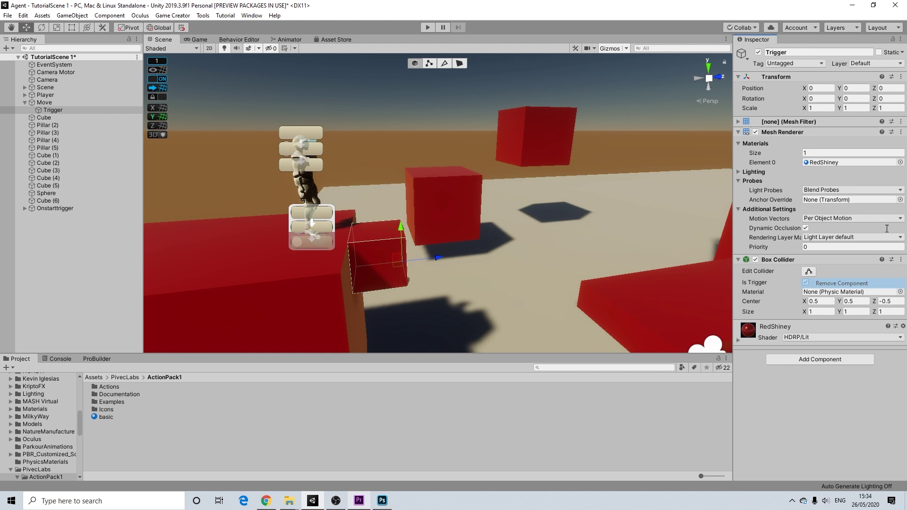
Remove the Mesh Renderer and the Mesh Filter components from the Trigger object.
{"action": "right_click", "coordinate": [850, 143]}
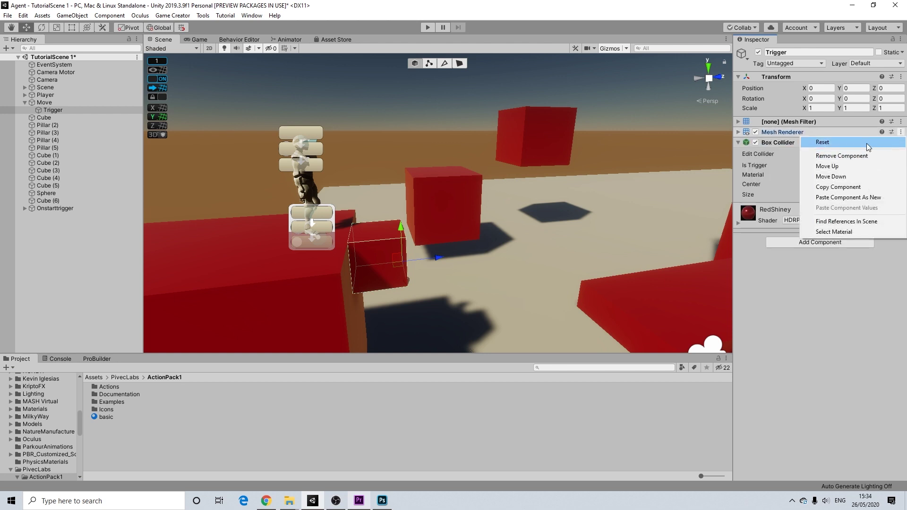
{"action": "left_click", "coordinate": [845, 157]}
{"action": "left_click", "coordinate": [900, 122]}
{"action": "left_click", "coordinate": [841, 144]}
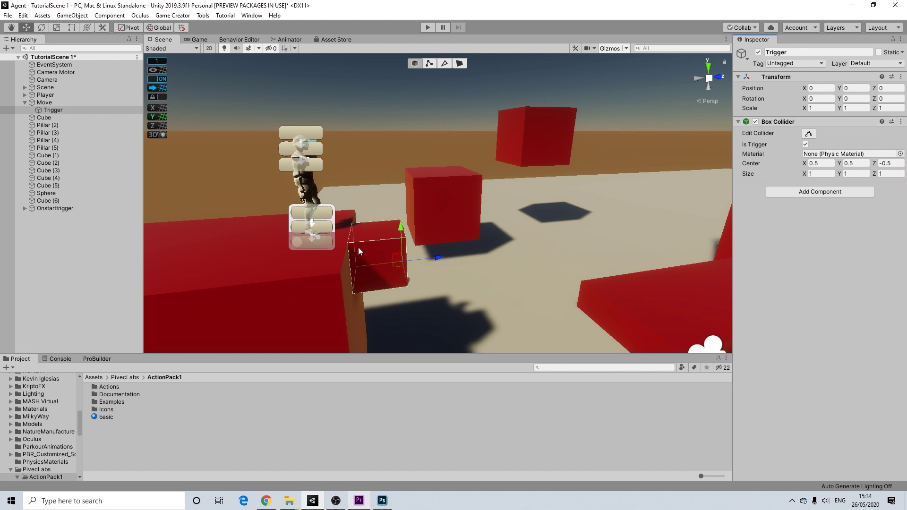
Raise the Trigger object's Box Collider by setting its center Y to 0.8.
{"action": "left_click", "coordinate": [843, 163]}
{"action": "left_click_drag", "start_coordinate": [841, 165], "coordinate": [847, 166]}
{"action": "mouse_move", "coordinate": [378, 202]}
{"action": "left_mouse_down", "text": "alt"}
{"action": "mouse_move", "coordinate": [492, 205]}
{"action": "mouse_move", "coordinate": [518, 194]}
{"action": "mouse_move", "coordinate": [377, 199]}
{"action": "left_mouse_up", "text": "alt"}
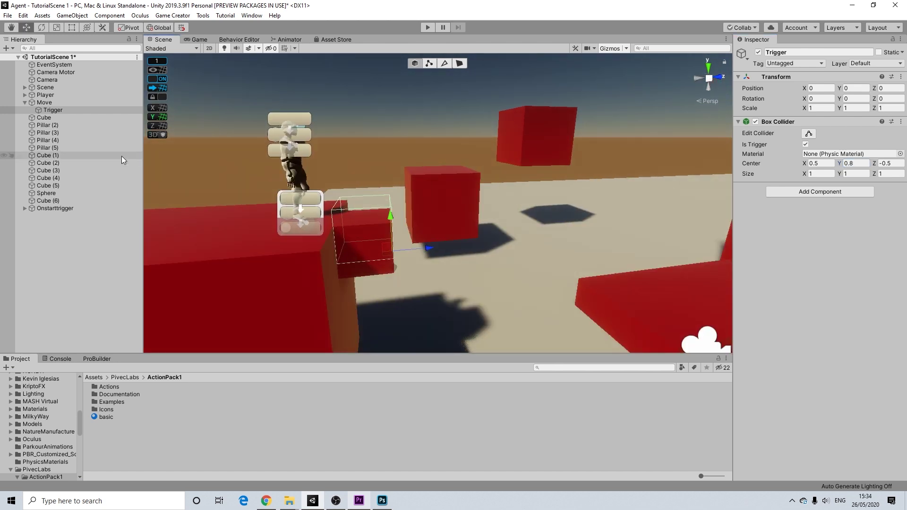
Add two Trigger components to the Trigger object.
{"action": "left_click", "coordinate": [802, 193]}
{"action": "type", "text": "trigger"}
{"action": "key", "text": "Return"}
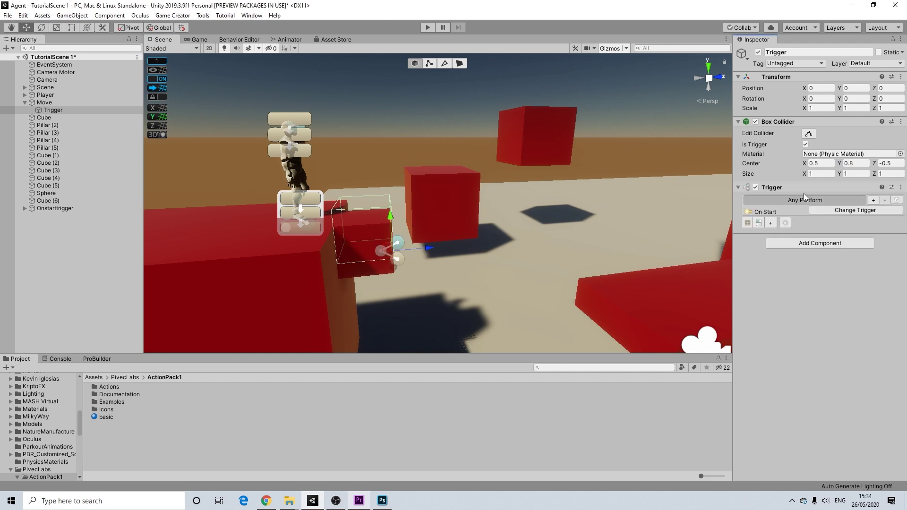
{"action": "left_click", "coordinate": [789, 243]}
{"action": "key", "text": "Return"}
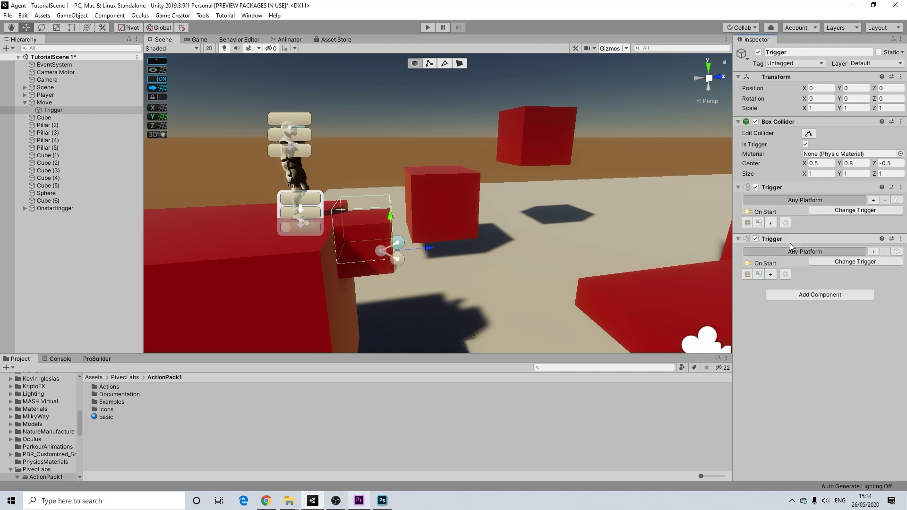
Set the first Trigger component to On Player Enter and the second to On Player Exit.
{"action": "left_click", "coordinate": [842, 211]}
{"action": "key", "text": "Return"}
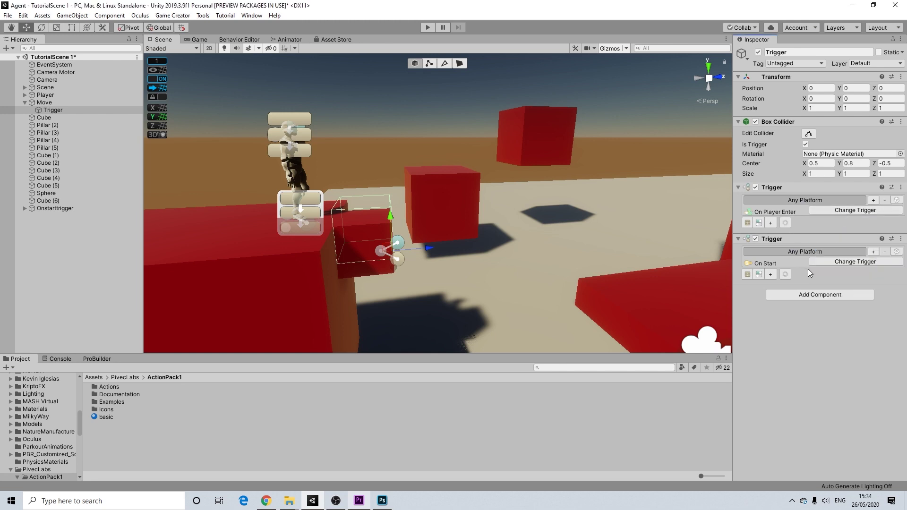
{"action": "left_click", "coordinate": [827, 262]}
{"action": "left_click", "coordinate": [846, 316]}
Add a new Actions component directly below the On Player Enter trigger and assign it to an actions slot in that trigger.
{"action": "left_click", "coordinate": [770, 223]}
{"action": "left_click", "coordinate": [795, 304]}
{"action": "type", "text": "a"}
{"action": "left_click", "coordinate": [792, 339]}
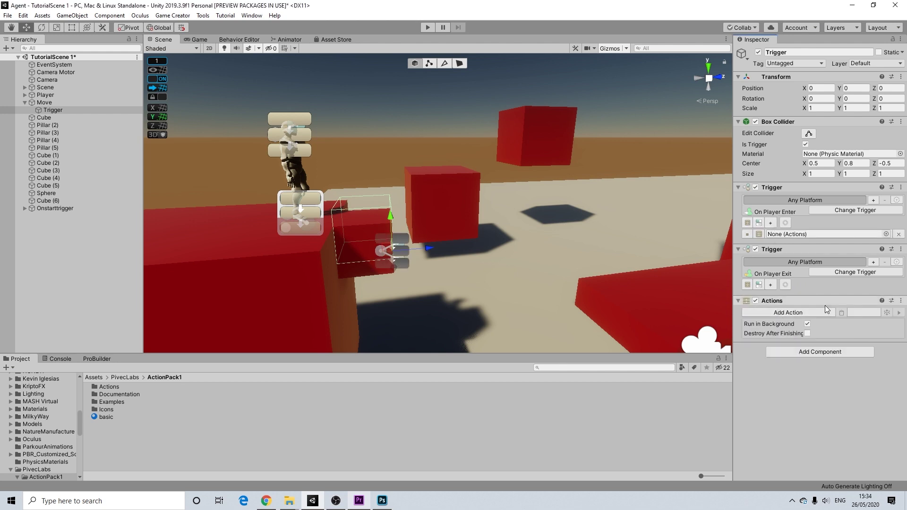
{"action": "left_click", "coordinate": [901, 300]}
{"action": "left_click", "coordinate": [829, 335]}
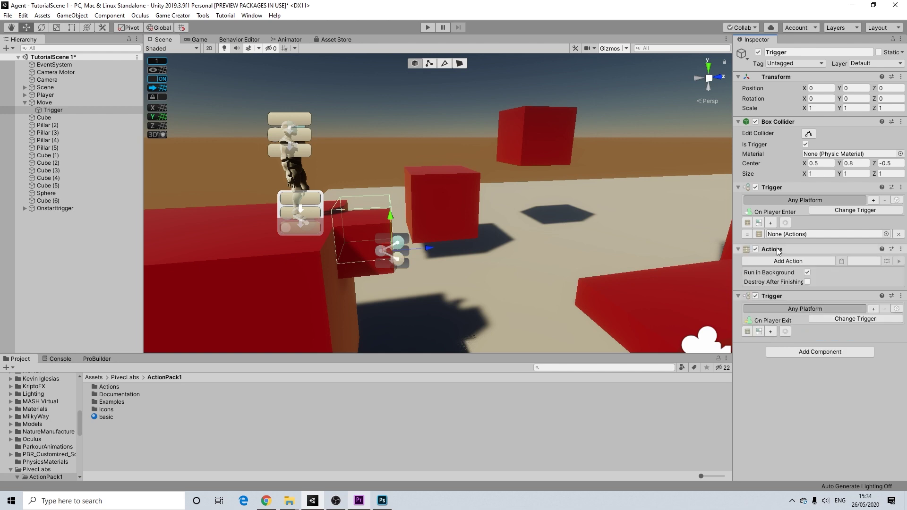
{"action": "left_click_drag", "start_coordinate": [777, 250], "coordinate": [788, 235]}
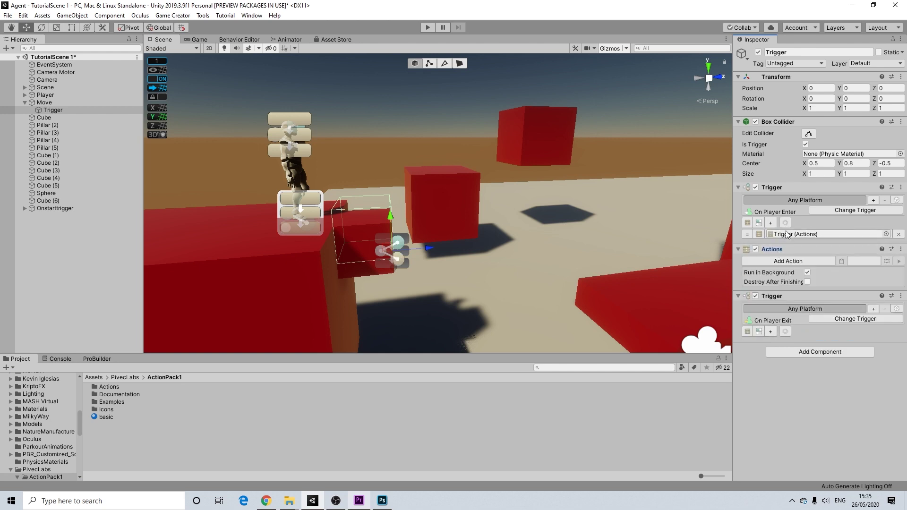
Add an actions slot to the On Player Exit trigger and assign a second new Actions component to it.
{"action": "left_click", "coordinate": [747, 332]}
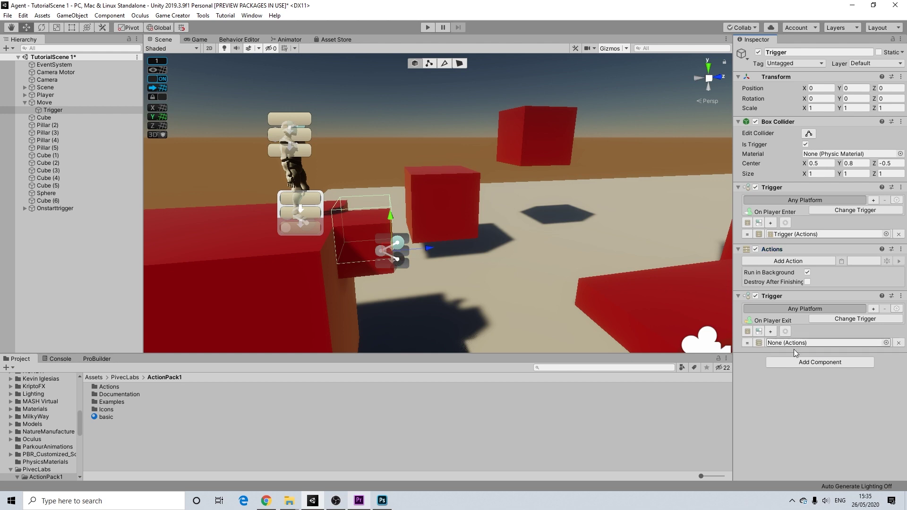
{"action": "left_click", "coordinate": [795, 363]}
{"action": "type", "text": "a"}
{"action": "left_click", "coordinate": [792, 370]}
{"action": "left_click_drag", "start_coordinate": [775, 358], "coordinate": [803, 343]}
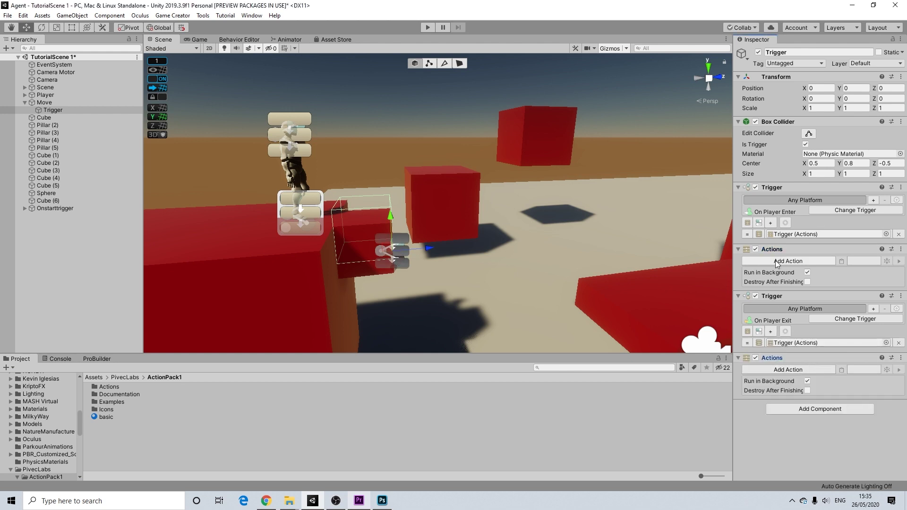
Add a Wait action of 0.5 seconds to the On Player Enter trigger's Actions component.
{"action": "left_click", "coordinate": [775, 263]}
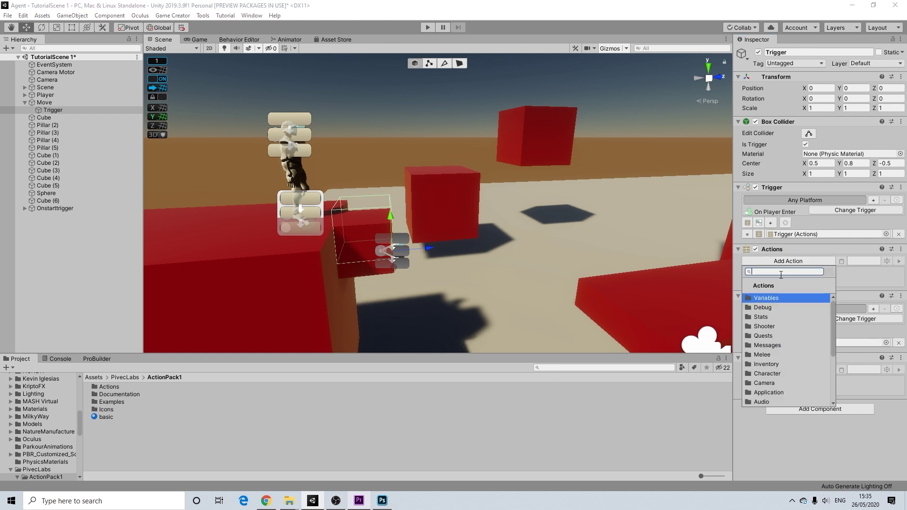
{"action": "scroll", "coordinate": [783, 349], "scroll_direction": "down", "scroll_amount": 3}
{"action": "scroll", "coordinate": [780, 353], "scroll_direction": "up", "scroll_amount": 3}
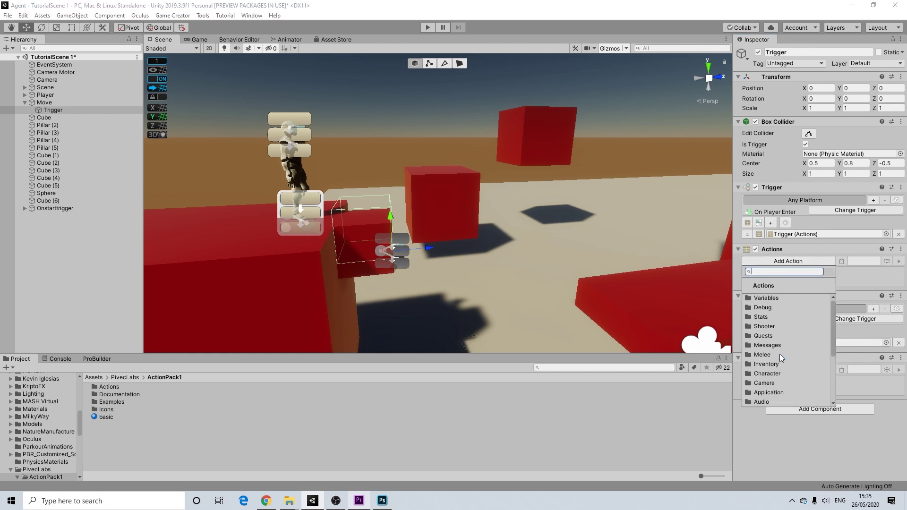
{"action": "type", "text": "wait"}
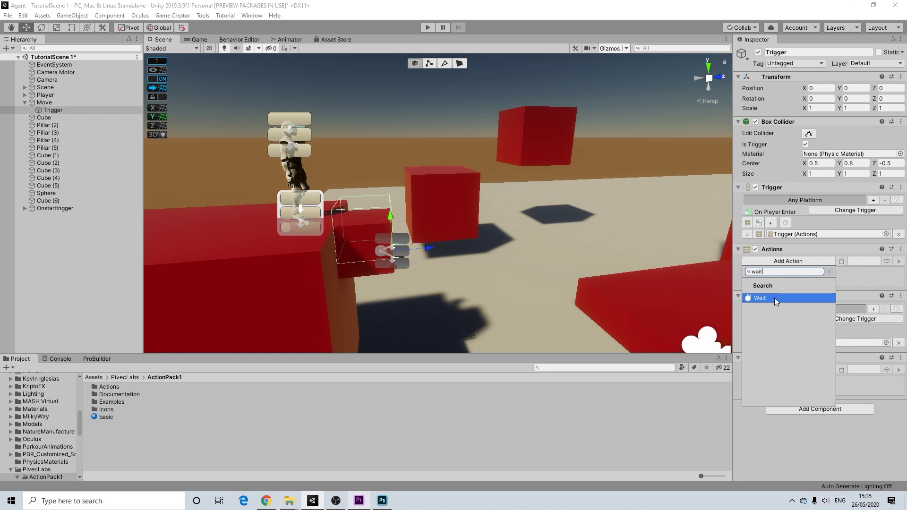
{"action": "left_click", "coordinate": [775, 298]}
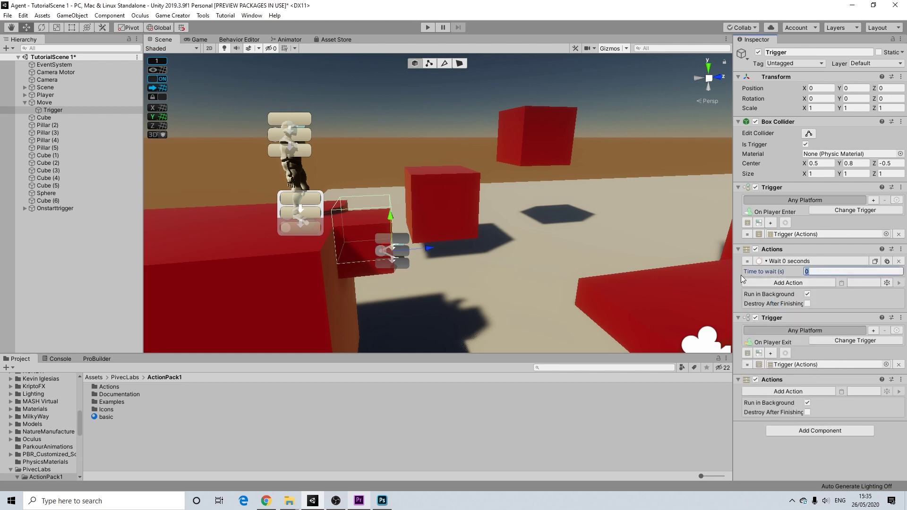
{"action": "key", "text": "BackSpace"}
{"action": "type", "text": "0.5"}
{"action": "left_click", "coordinate": [770, 283]}
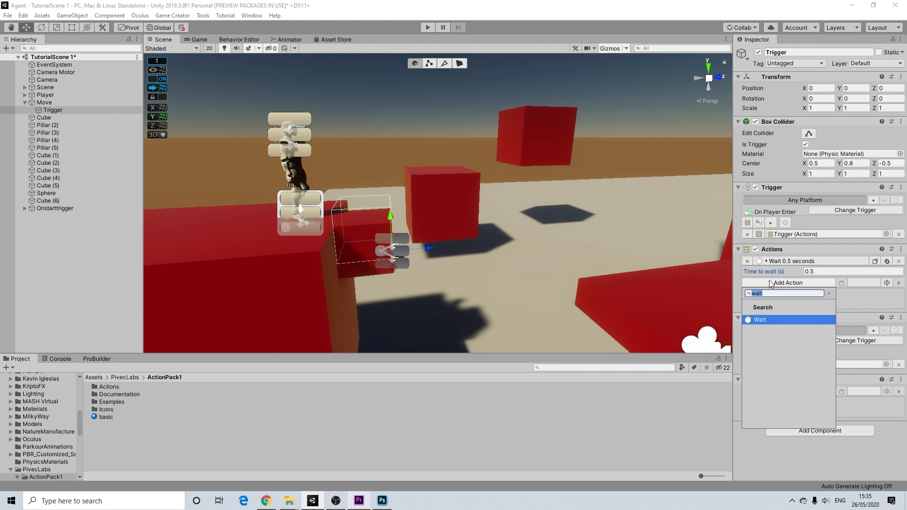
{"action": "type", "text": "pare"}
{"action": "key", "text": "BackSpace"}
{"action": "key", "text": "BackSpace"}
{"action": "key", "text": "BackSpace"}
{"action": "key", "text": "BackSpace"}
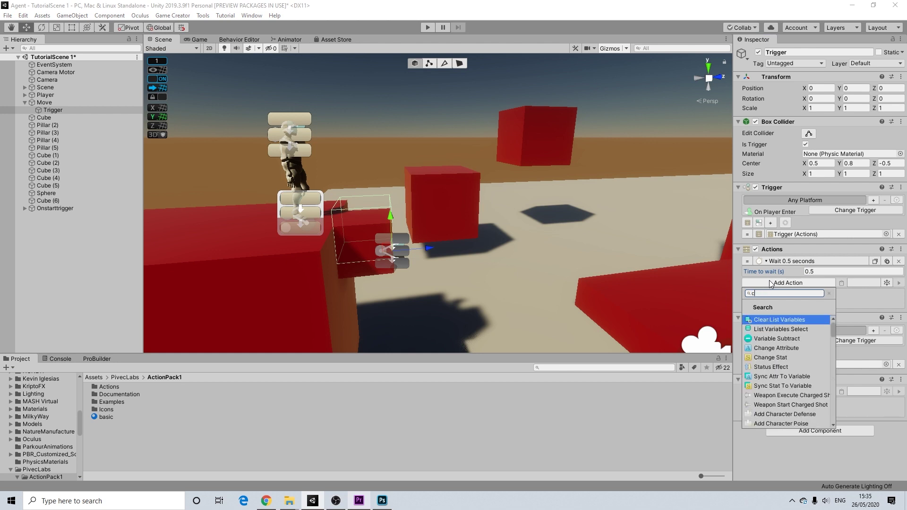
{"action": "type", "text": "chang"}
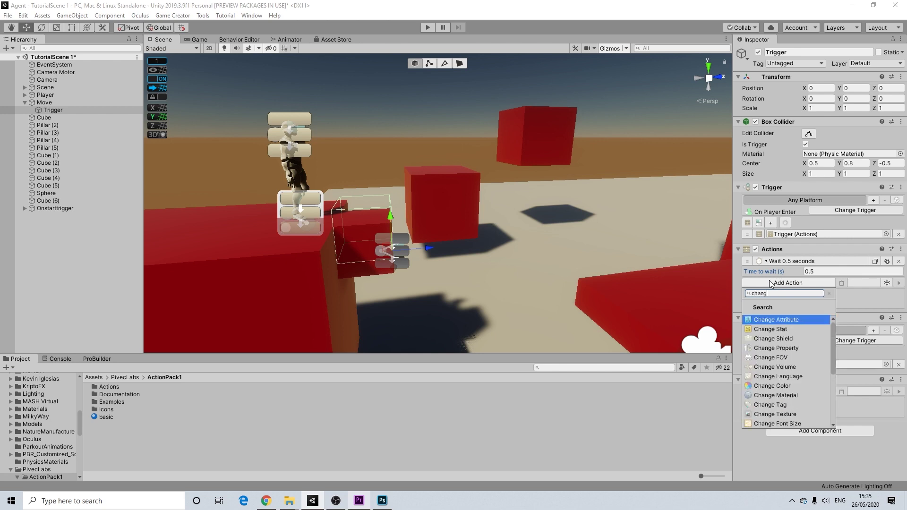
{"action": "scroll", "coordinate": [795, 349], "scroll_direction": "down", "scroll_amount": 5}
{"action": "scroll", "coordinate": [796, 348], "scroll_direction": "up", "scroll_amount": 5}
{"action": "left_click", "coordinate": [830, 293]}
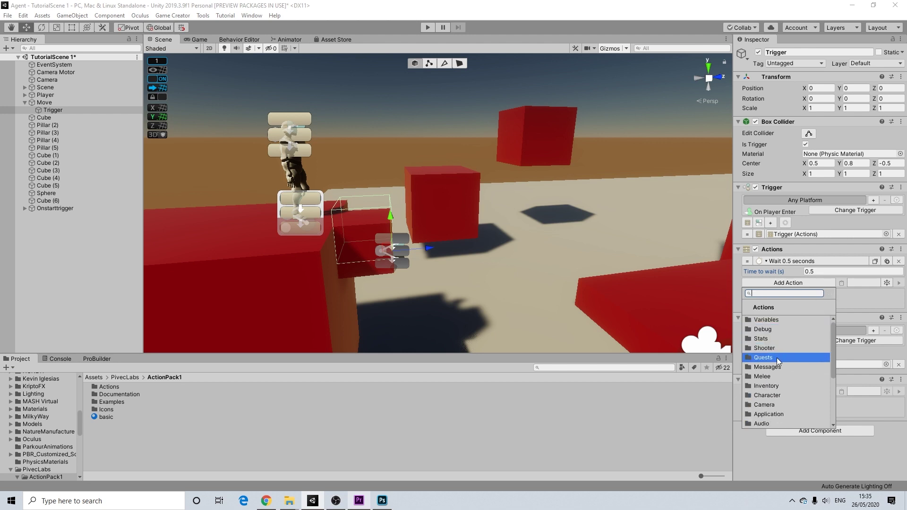
Add the Transform action from the Object category after the Wait action.
{"action": "scroll", "coordinate": [769, 405], "scroll_direction": "down", "scroll_amount": 3}
{"action": "left_click", "coordinate": [762, 385]}
{"action": "scroll", "coordinate": [781, 339], "scroll_direction": "down", "scroll_amount": 5}
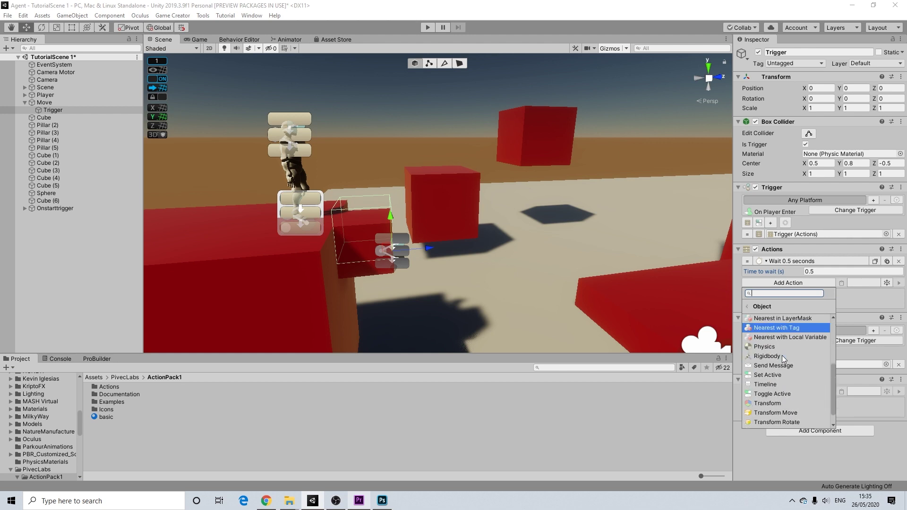
{"action": "left_click", "coordinate": [788, 386]}
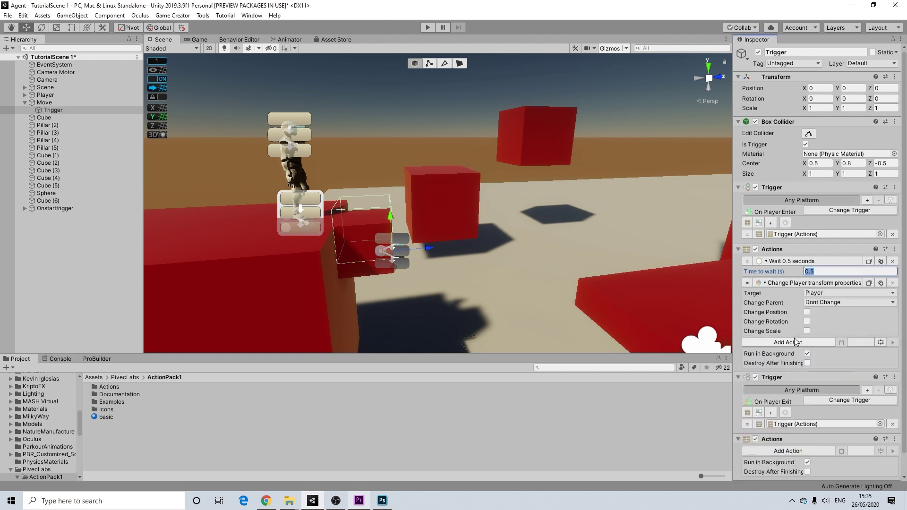
Set the Player's transform action to Change Parent with the Move object as new parent, leaving Change Position off.
{"action": "left_click", "coordinate": [824, 301]}
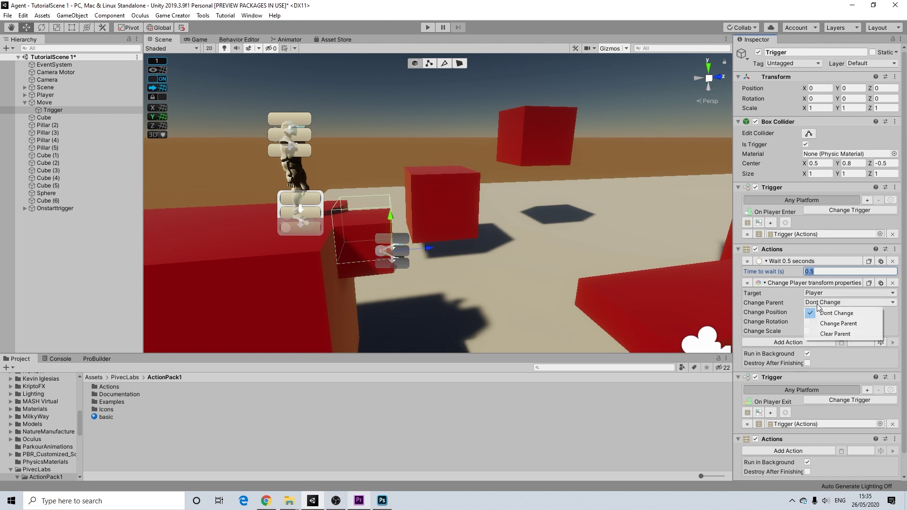
{"action": "left_click", "coordinate": [836, 323]}
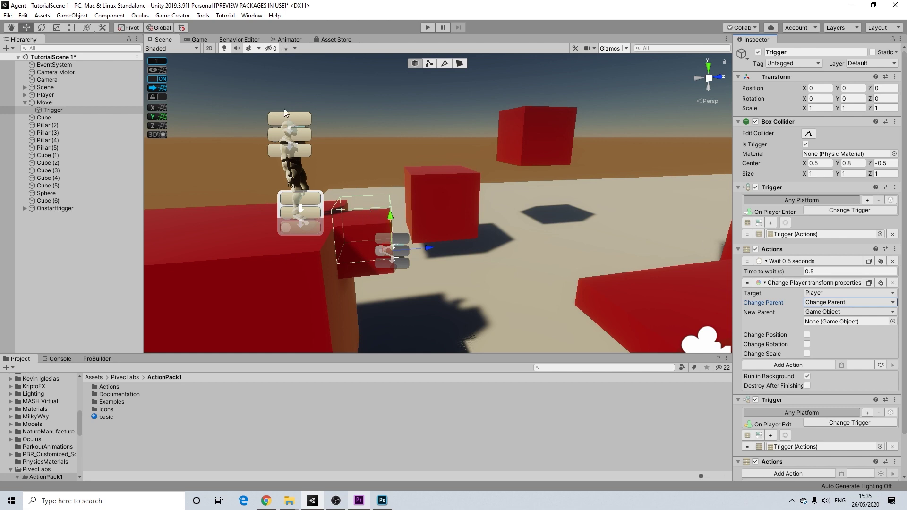
{"action": "left_click_drag", "start_coordinate": [44, 96], "coordinate": [820, 309]}
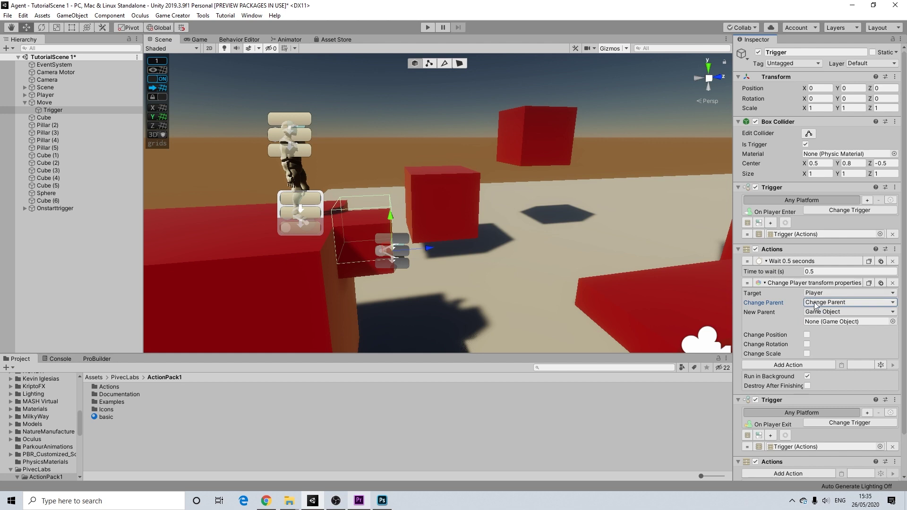
{"action": "left_click_drag", "start_coordinate": [45, 103], "coordinate": [839, 327]}
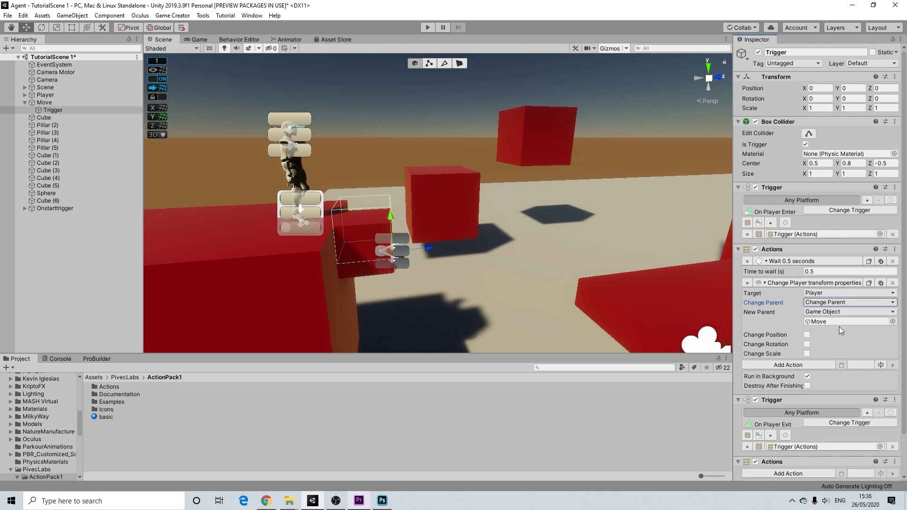
{"action": "left_click", "coordinate": [806, 335]}
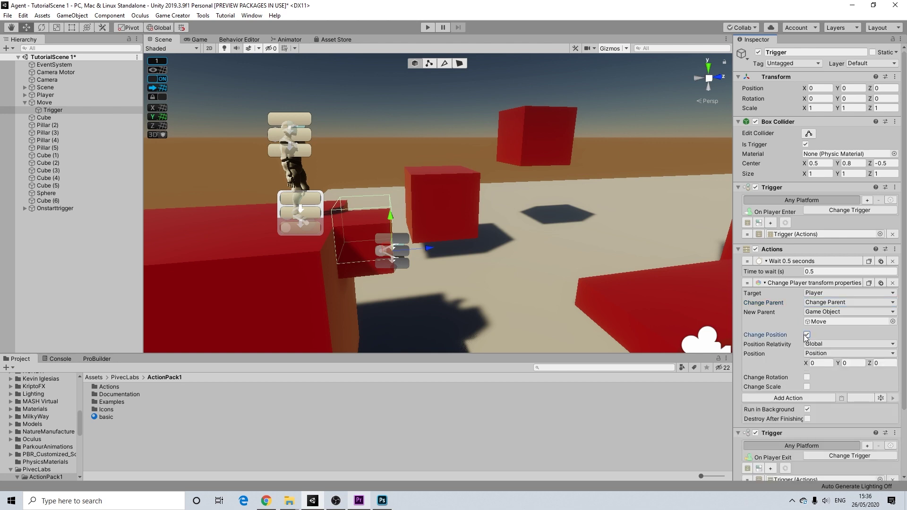
{"action": "left_click", "coordinate": [807, 335]}
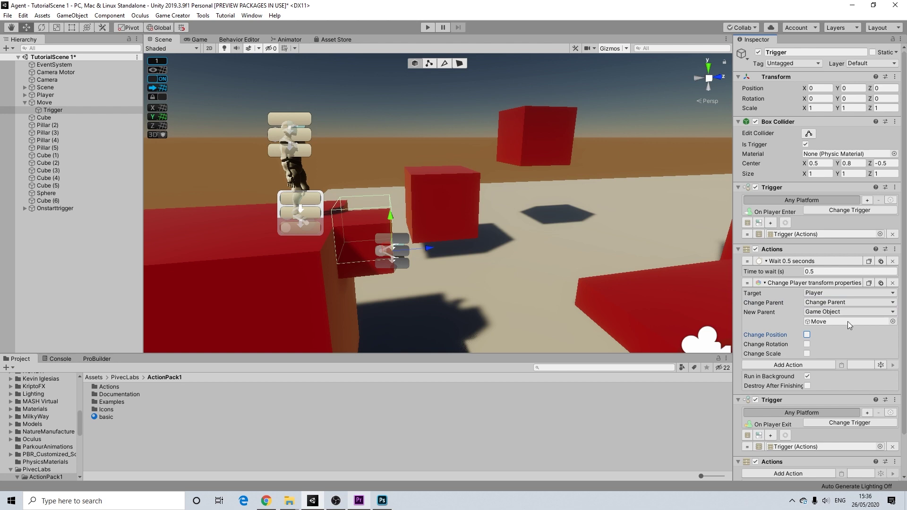
Add ActionPack1's Move Object by Distance action after the Player's transform action.
{"action": "scroll", "coordinate": [813, 302], "scroll_direction": "down", "scroll_amount": 3}
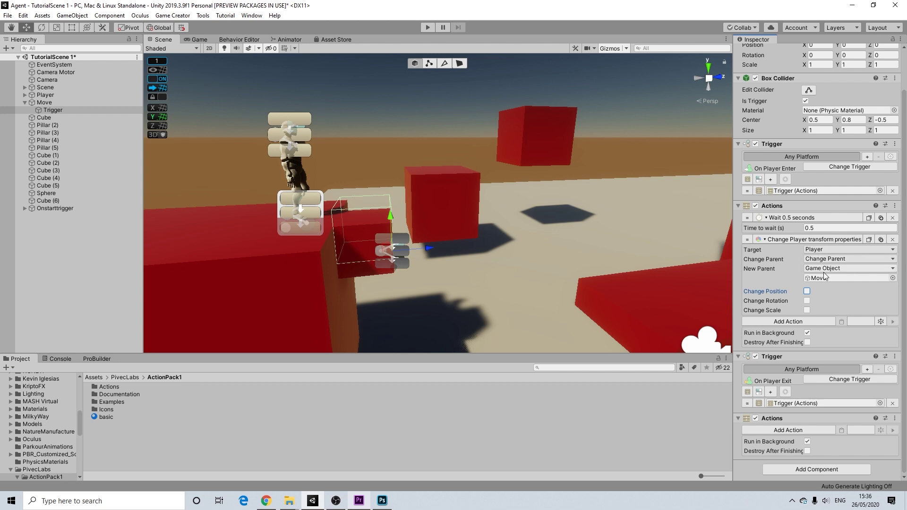
{"action": "left_click", "coordinate": [783, 323]}
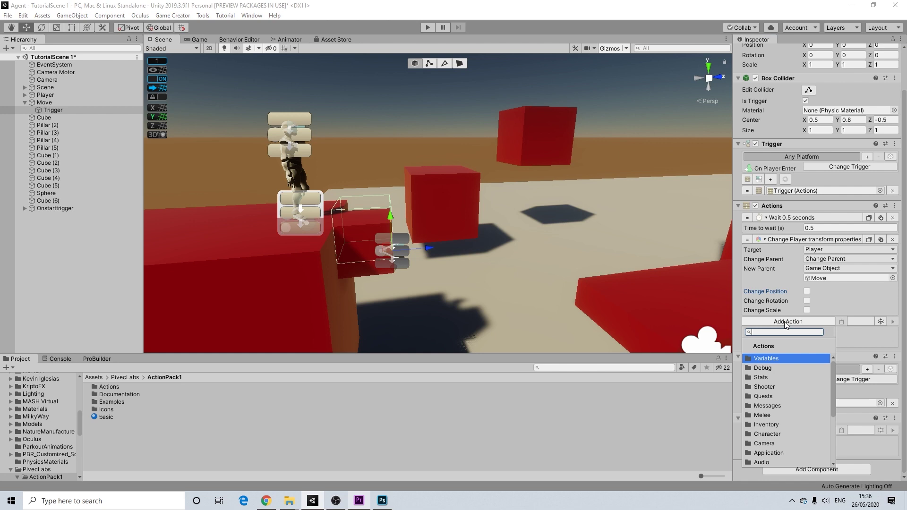
{"action": "scroll", "coordinate": [786, 368], "scroll_direction": "down", "scroll_amount": 5}
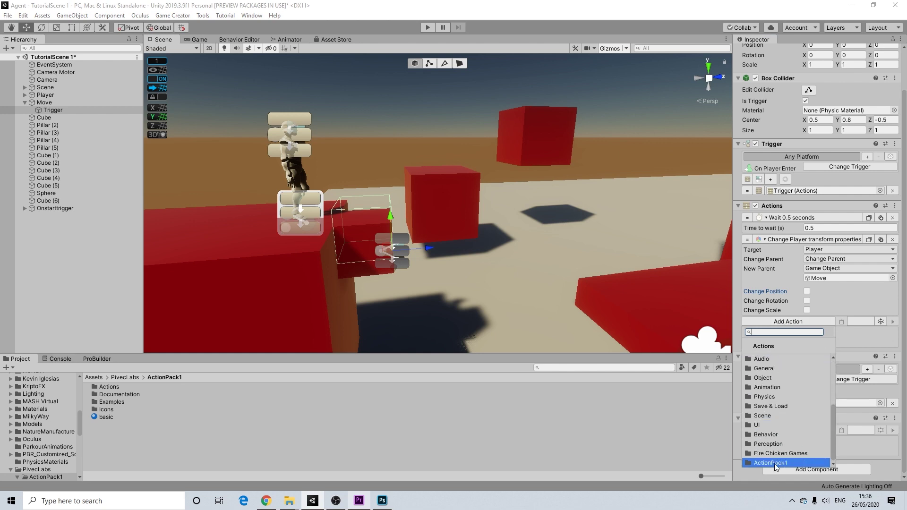
{"action": "left_click", "coordinate": [775, 464]}
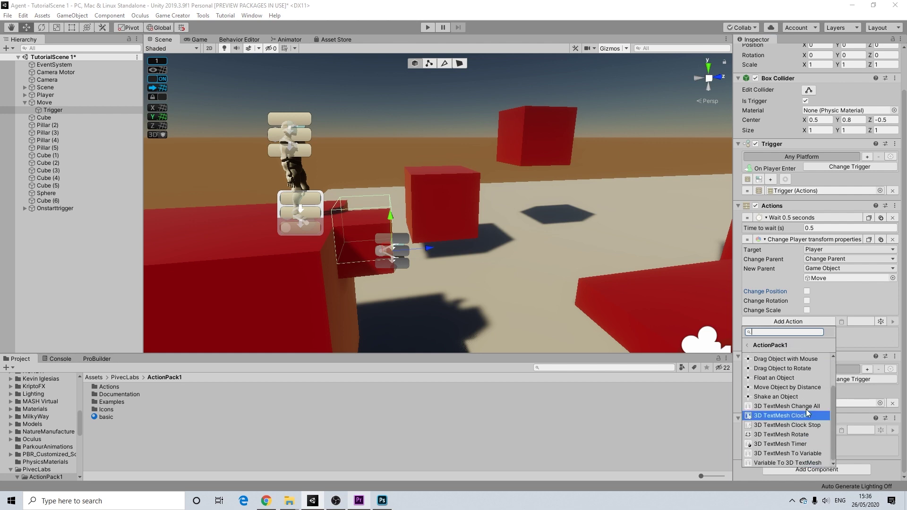
{"action": "left_click", "coordinate": [785, 388]}
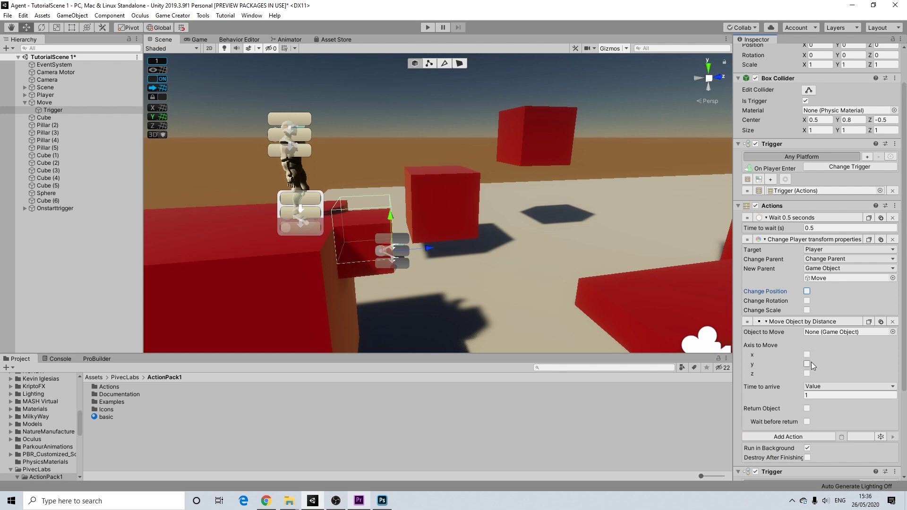
Enable the z axis in the Move Object by Distance action and set z to move to 6.
{"action": "left_click", "coordinate": [807, 373]}
{"action": "left_click_drag", "start_coordinate": [661, 246], "coordinate": [526, 192], "text": "alt"}
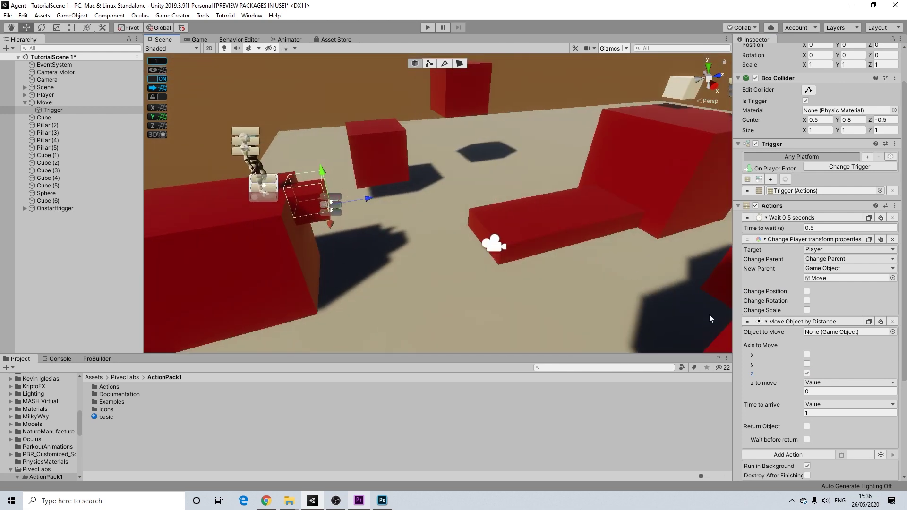
{"action": "left_click", "coordinate": [815, 392]}
{"action": "type", "text": "6"}
Move the Trigger object 6 units along Z toward the opposite red platform to check the travel distance.
{"action": "right_click_drag", "start_coordinate": [292, 145], "coordinate": [369, 139]}
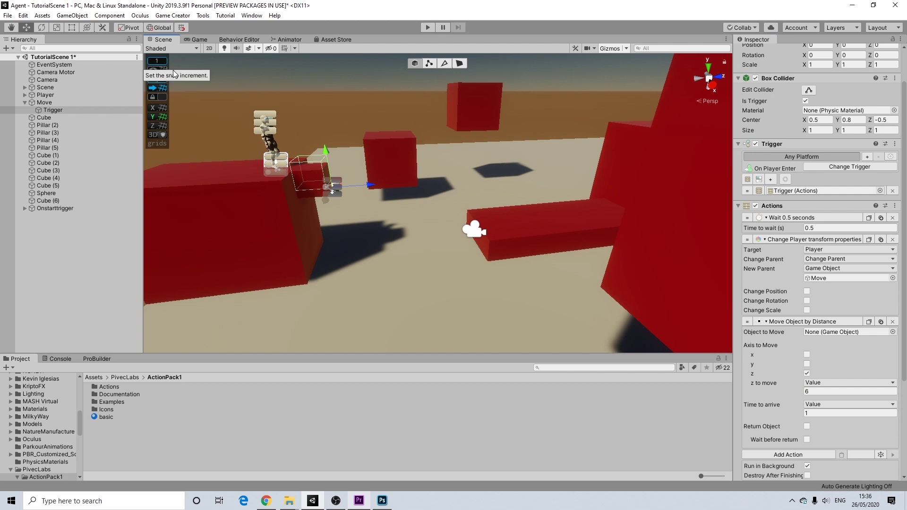
{"action": "right_click_drag", "start_coordinate": [491, 203], "coordinate": [486, 239]}
{"action": "left_click_drag", "start_coordinate": [418, 206], "coordinate": [551, 213]}
{"action": "right_click_drag", "start_coordinate": [550, 213], "coordinate": [495, 210]}
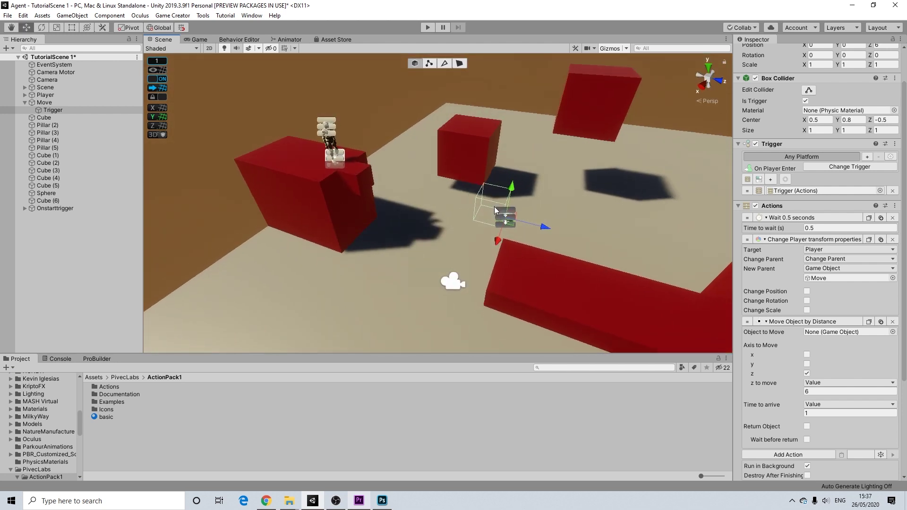
Undo the Trigger object's test move and set the Move Object by Distance action's time to arrive to 6.
{"action": "left_click_drag", "start_coordinate": [514, 214], "coordinate": [534, 220], "text": "alt"}
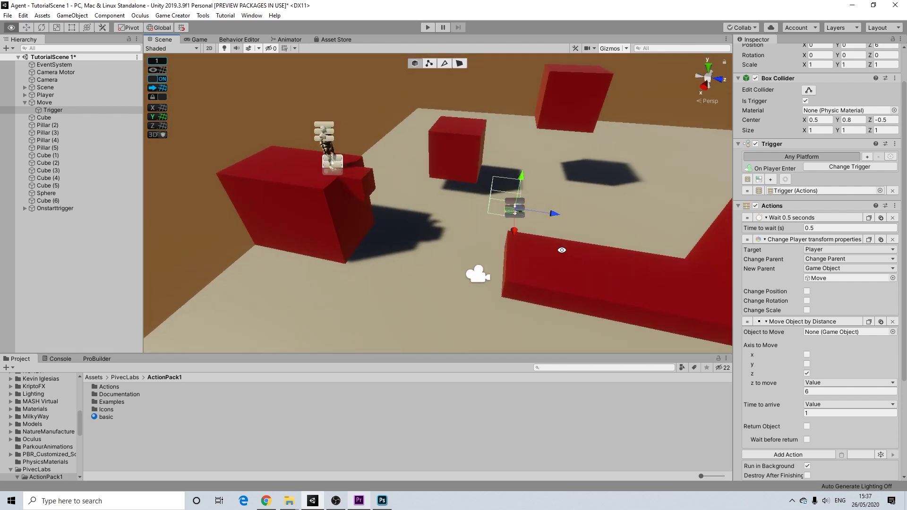
{"action": "left_click_drag", "start_coordinate": [562, 250], "coordinate": [615, 252], "text": "alt"}
{"action": "key", "text": "ctrl+z"}
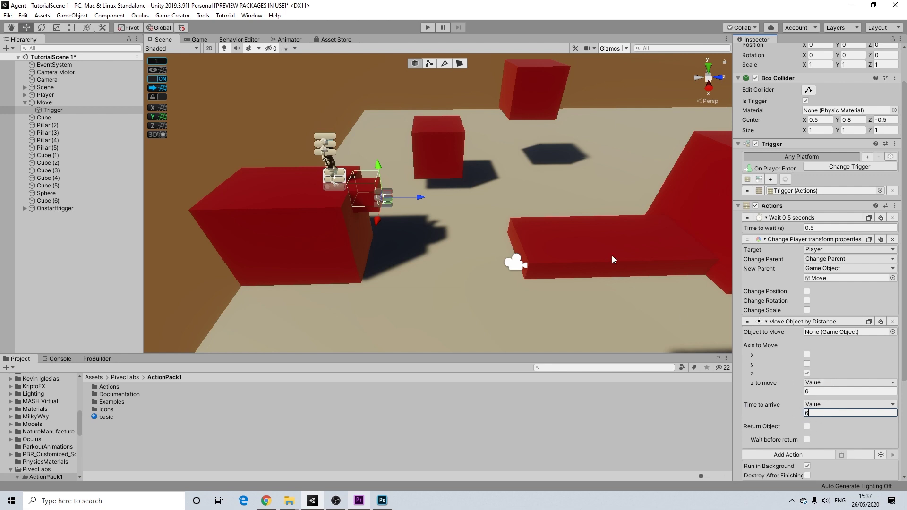
{"action": "scroll", "coordinate": [611, 257], "scroll_direction": "up", "scroll_amount": 2}
{"action": "left_click_drag", "start_coordinate": [482, 252], "coordinate": [532, 252], "text": "alt"}
{"action": "middle_click_drag", "start_coordinate": [533, 251], "coordinate": [584, 259]}
{"action": "scroll", "coordinate": [512, 257], "scroll_direction": "up", "scroll_amount": 2}
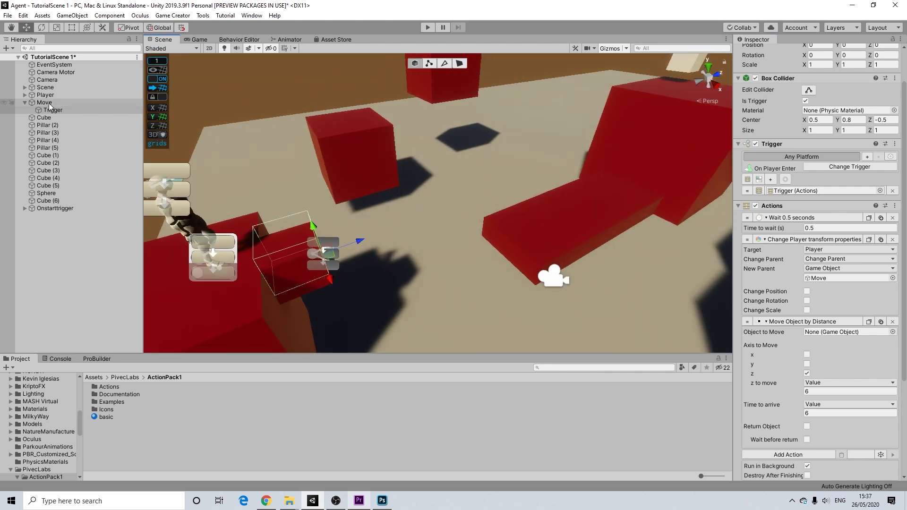
Copy the Change Player transform properties action from the On Player Enter actions into the On Player Exit actions.
{"action": "scroll", "coordinate": [872, 315], "scroll_direction": "up", "scroll_amount": 3}
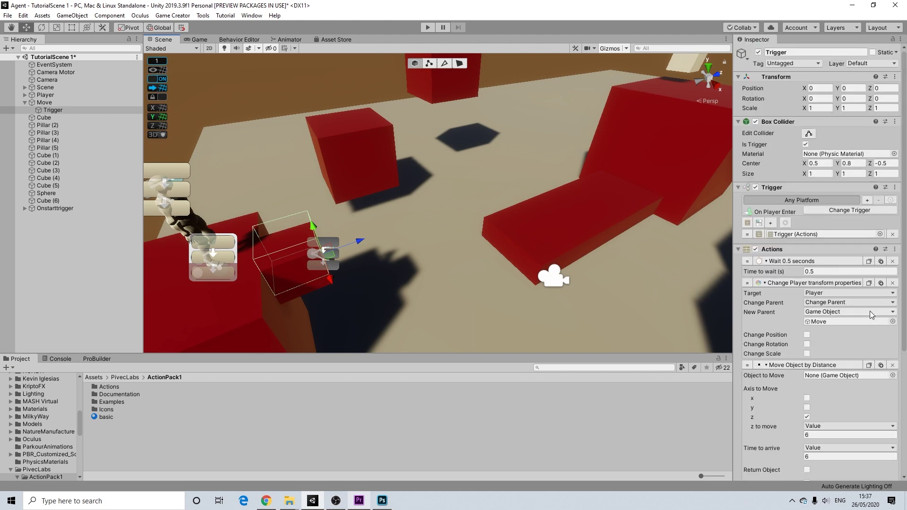
{"action": "scroll", "coordinate": [822, 264], "scroll_direction": "down", "scroll_amount": 8}
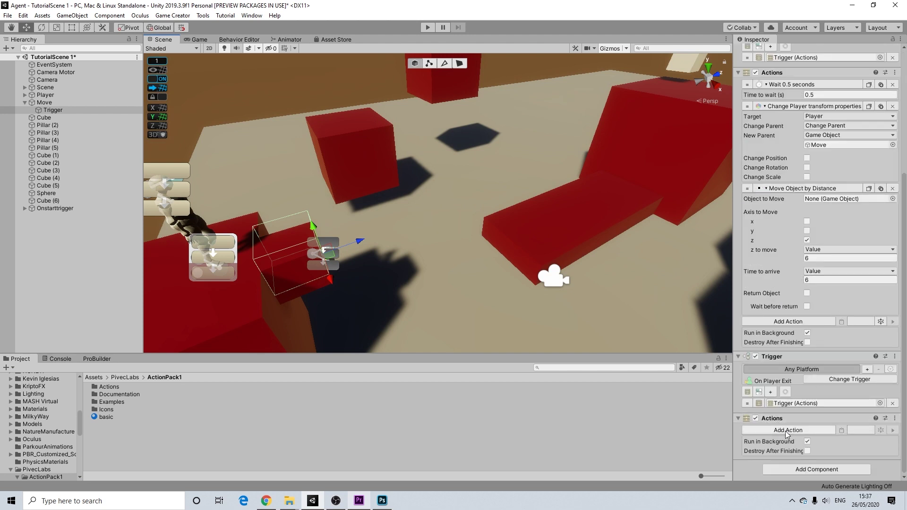
{"action": "left_click", "coordinate": [870, 107]}
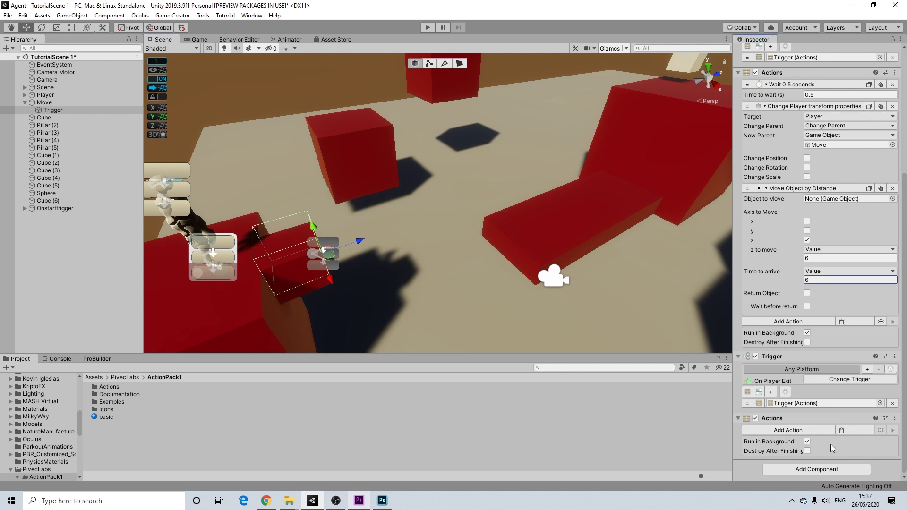
{"action": "left_click", "coordinate": [841, 430]}
{"action": "scroll", "coordinate": [827, 417], "scroll_direction": "down", "scroll_amount": 3}
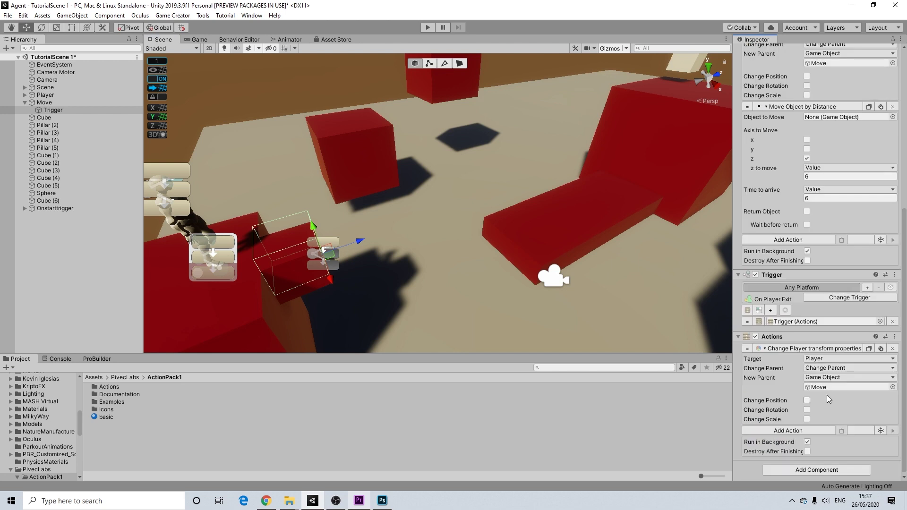
Set Change Parent to Clear Parent in the On Player Exit transform action.
{"action": "left_click", "coordinate": [831, 368]}
{"action": "left_click", "coordinate": [835, 399]}
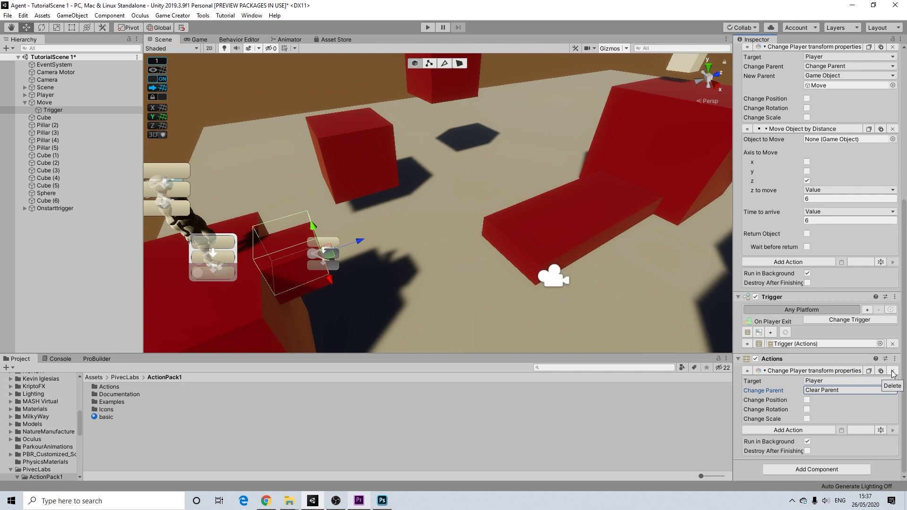
{"action": "middle_click_drag", "start_coordinate": [576, 241], "coordinate": [509, 268]}
{"action": "scroll", "coordinate": [534, 257], "scroll_direction": "down", "scroll_amount": 3}
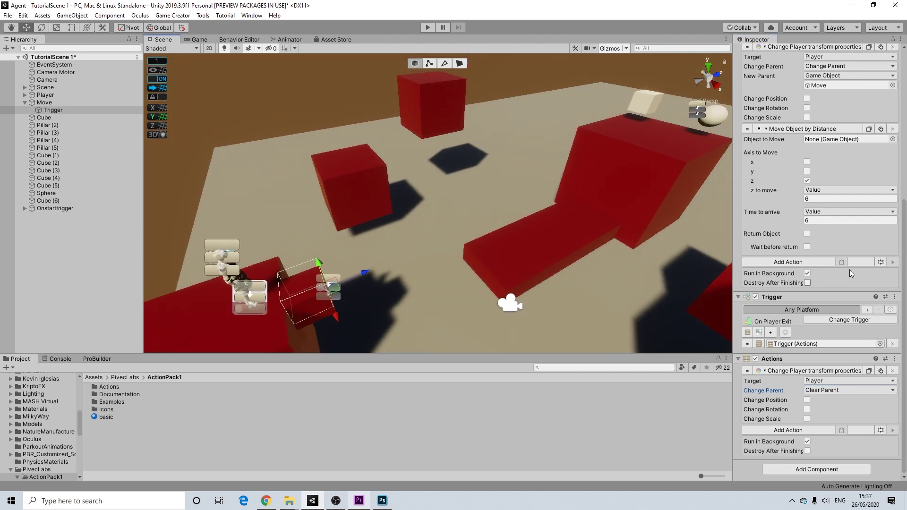
Collapse all of the Trigger object's components, from Transform through the On Player Exit actions.
{"action": "scroll", "coordinate": [851, 273], "scroll_direction": "up", "scroll_amount": 10}
{"action": "left_click", "coordinate": [738, 122]}
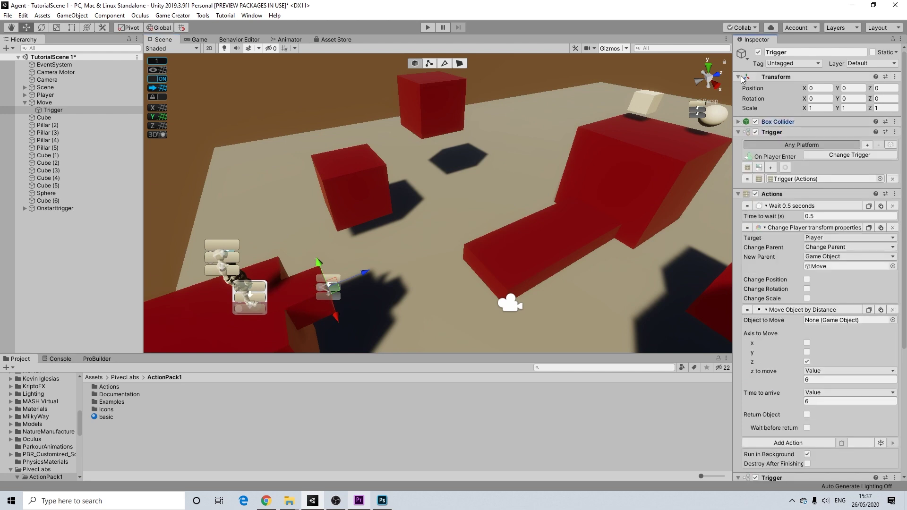
{"action": "left_click", "coordinate": [738, 77]}
{"action": "left_click", "coordinate": [738, 97]}
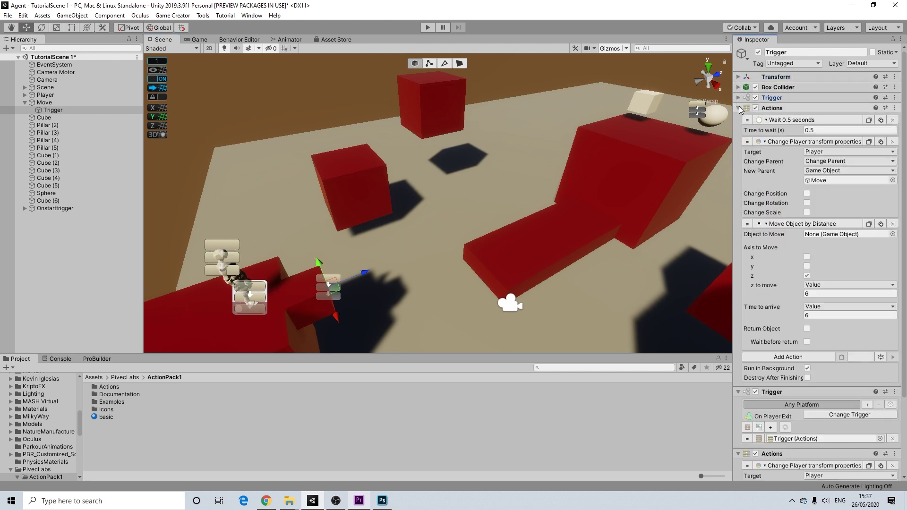
{"action": "left_click", "coordinate": [738, 108]}
{"action": "left_click", "coordinate": [737, 118]}
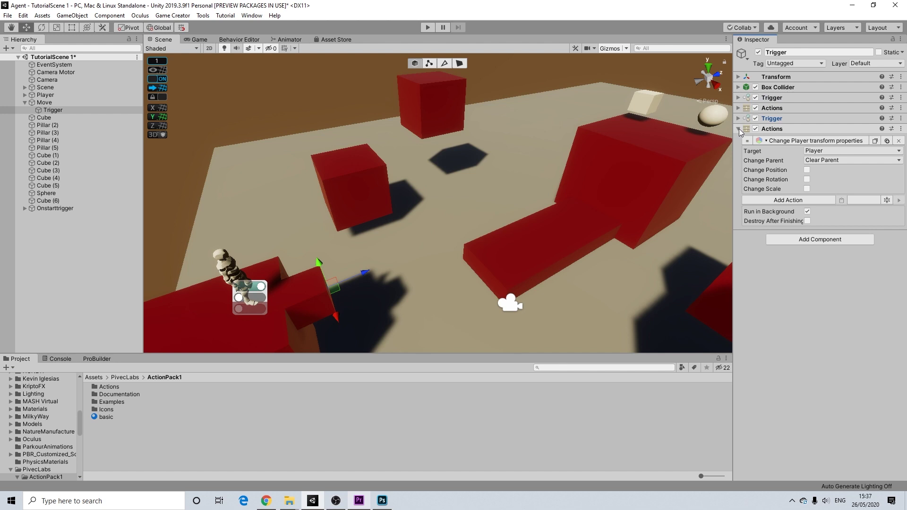
{"action": "left_click", "coordinate": [737, 128]}
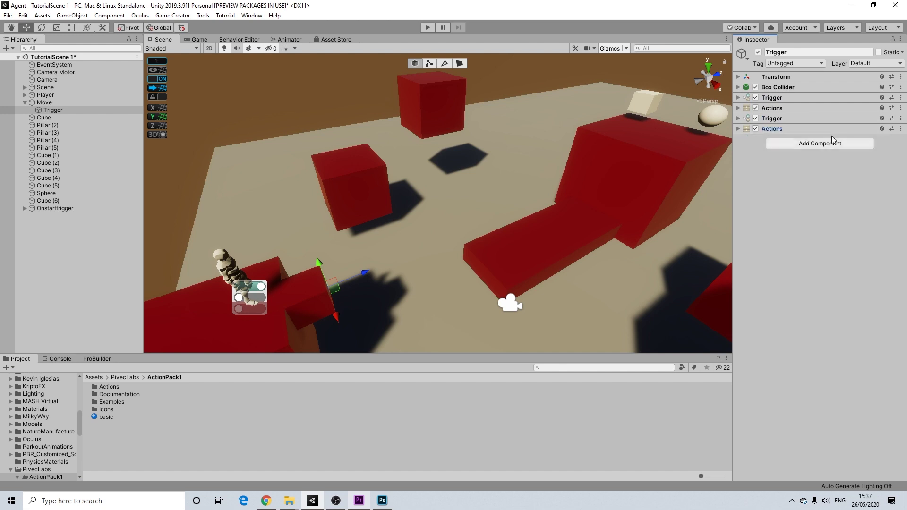
Play-test the scene by walking the player onto the Move cube, and stop the test.
{"action": "left_click", "coordinate": [428, 27]}
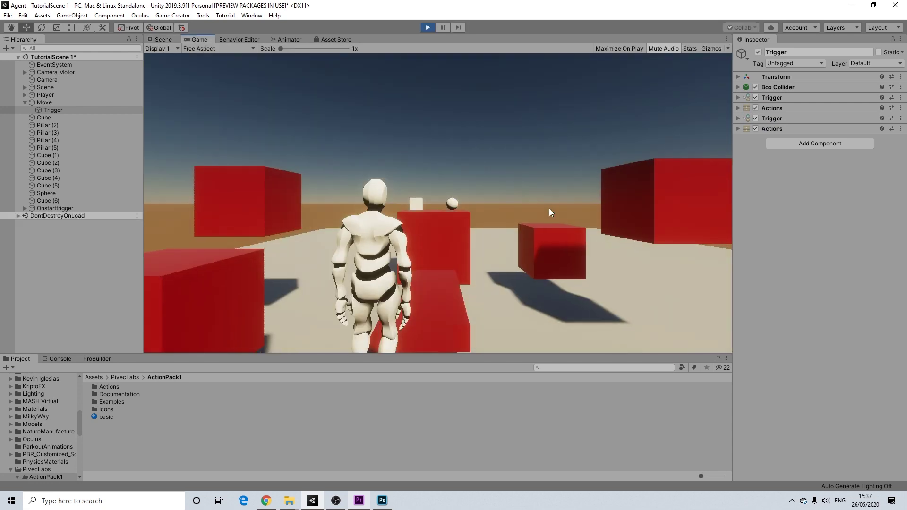
{"action": "key", "text": "w"}
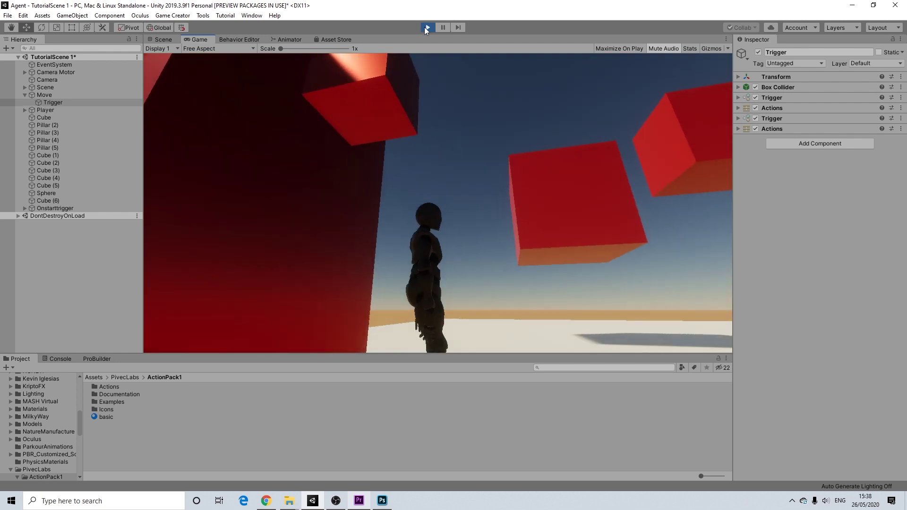
{"action": "left_click", "coordinate": [426, 28]}
Assign the Move object as the Object to Move in the Trigger's Move Object by Distance action.
{"action": "left_click", "coordinate": [38, 208]}
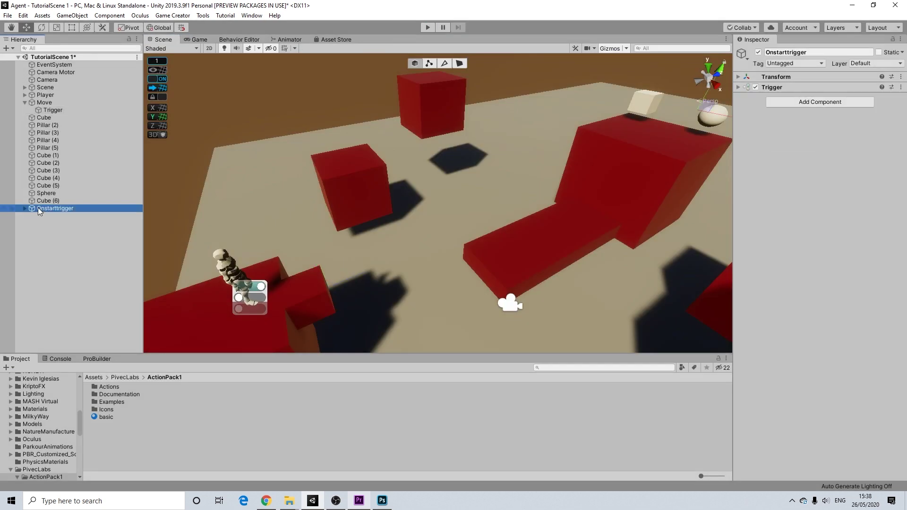
{"action": "left_click", "coordinate": [25, 209]}
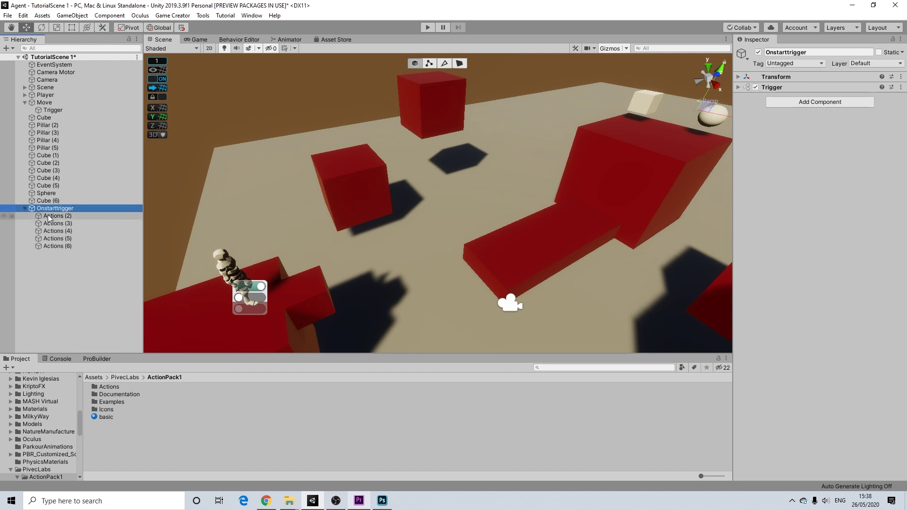
{"action": "left_click", "coordinate": [43, 103]}
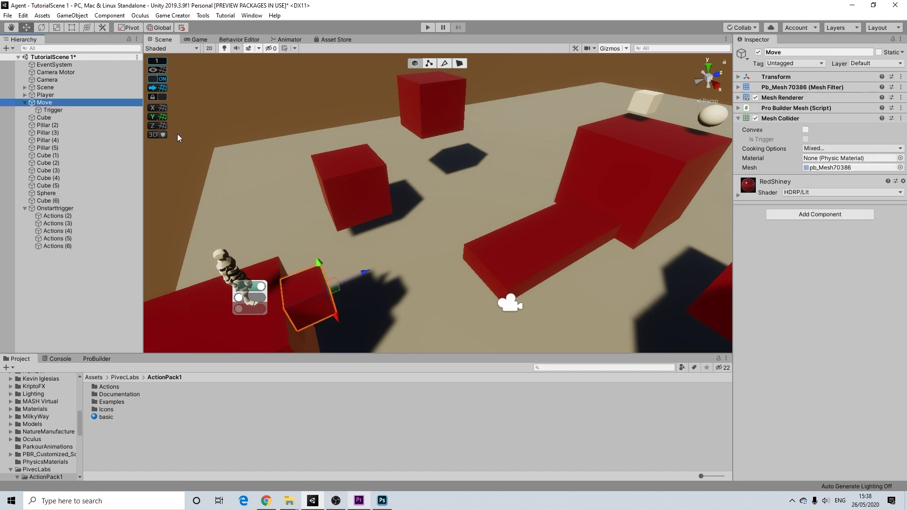
{"action": "left_click", "coordinate": [52, 110]}
{"action": "left_click", "coordinate": [776, 86]}
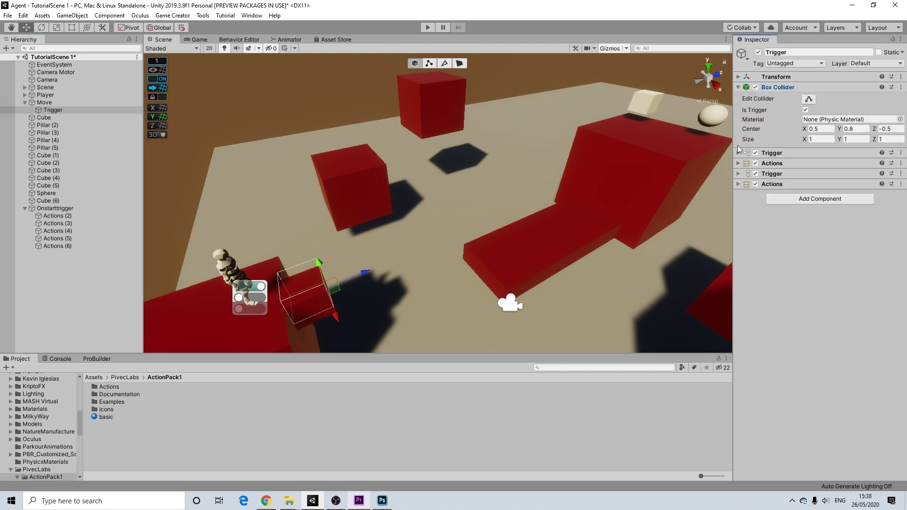
{"action": "left_click", "coordinate": [739, 153]}
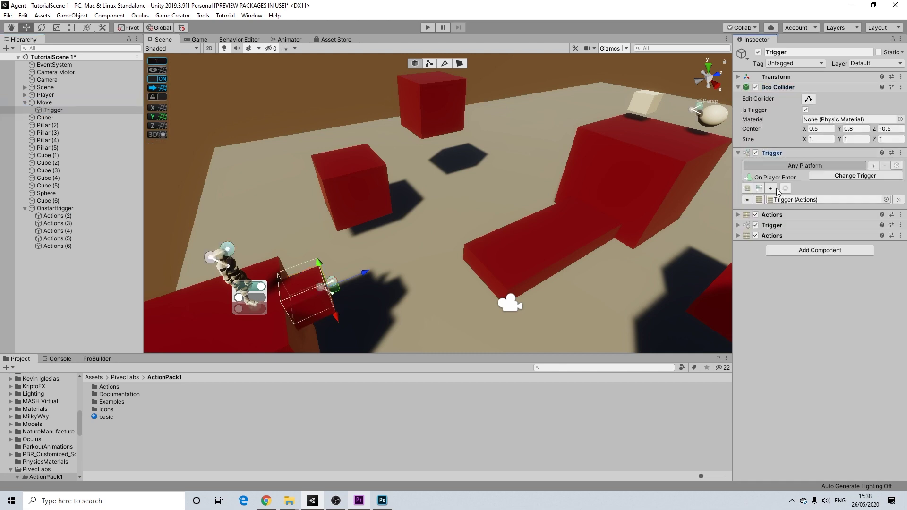
{"action": "left_click", "coordinate": [784, 215]}
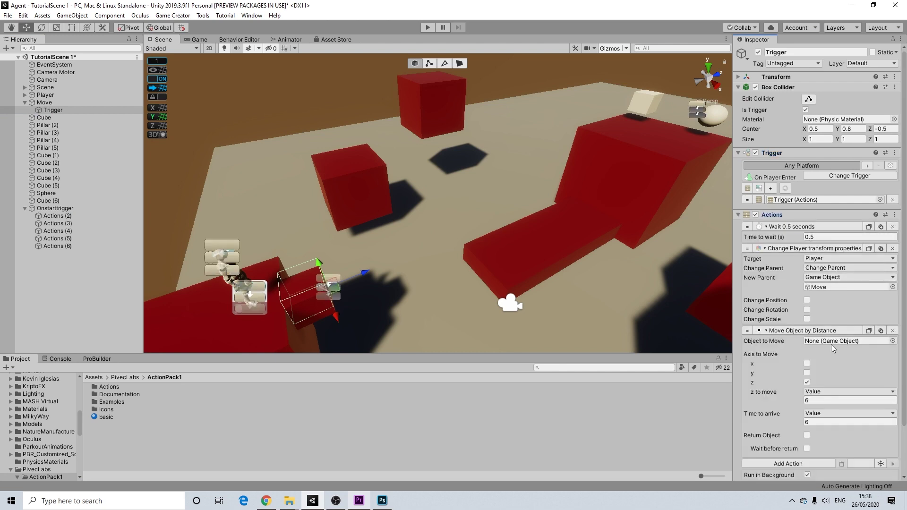
{"action": "left_click_drag", "start_coordinate": [43, 103], "coordinate": [831, 341]}
{"action": "scroll", "coordinate": [791, 345], "scroll_direction": "down", "scroll_amount": 2}
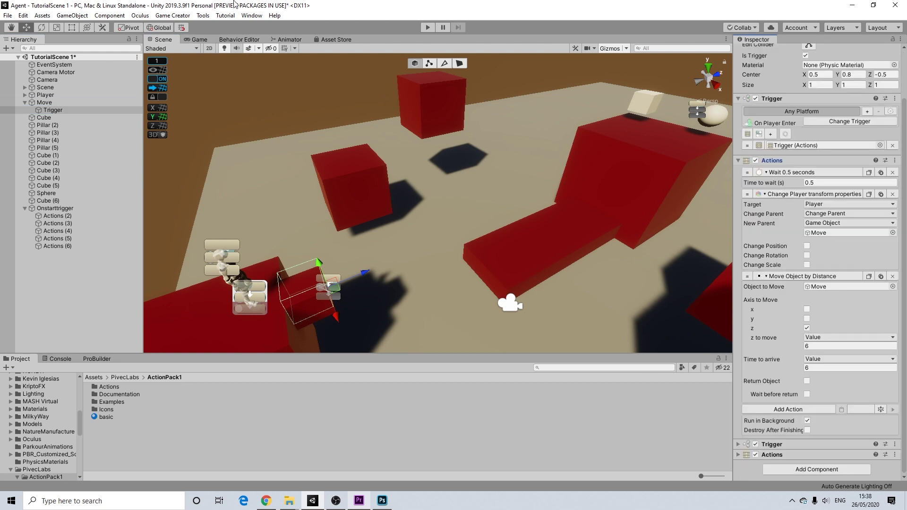
Play-test the scene twice, riding the Move cube with the player and stepping off it, and stop the test.
{"action": "left_click", "coordinate": [429, 27]}
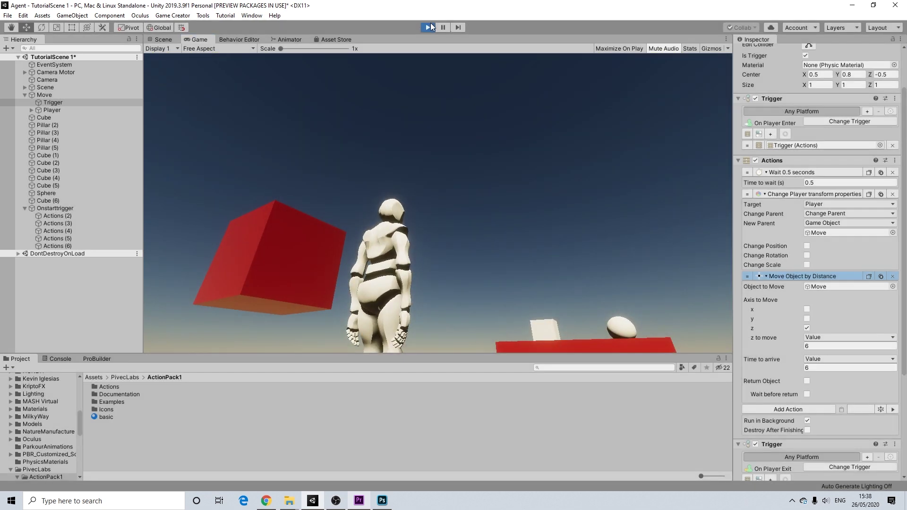
{"action": "left_click", "coordinate": [427, 28]}
{"action": "left_click", "coordinate": [429, 27]}
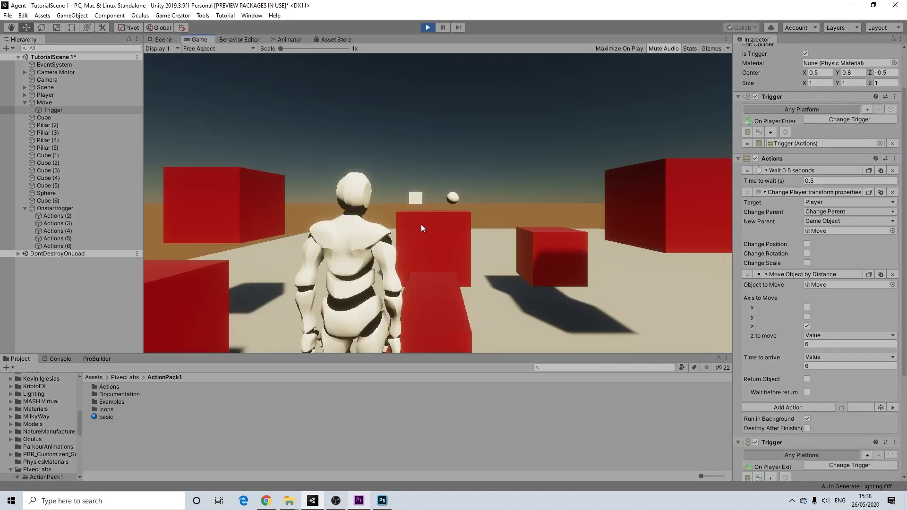
{"action": "key", "text": "w"}
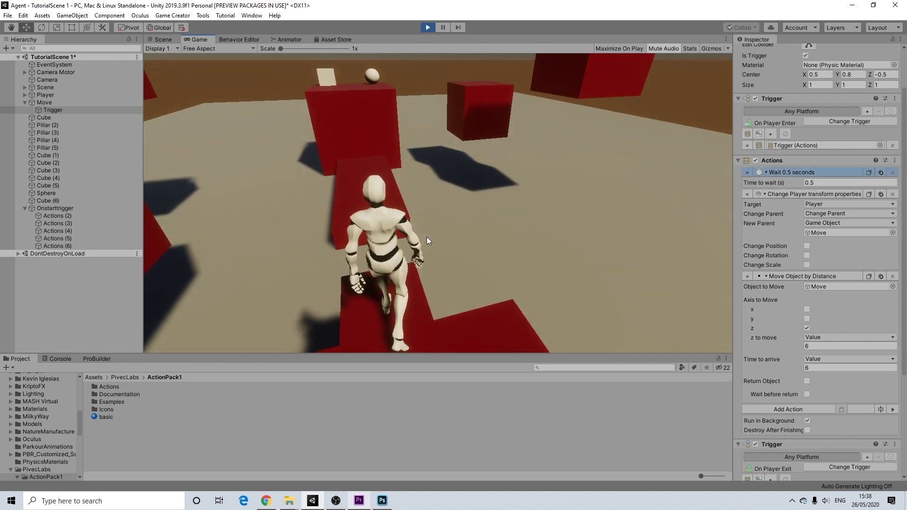
{"action": "key", "text": "d"}
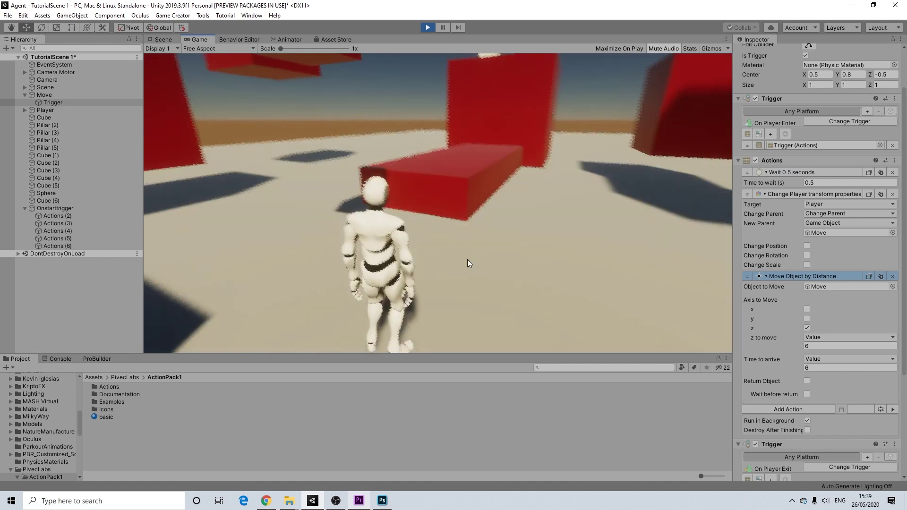
{"action": "scroll", "coordinate": [799, 421], "scroll_direction": "down", "scroll_amount": 3}
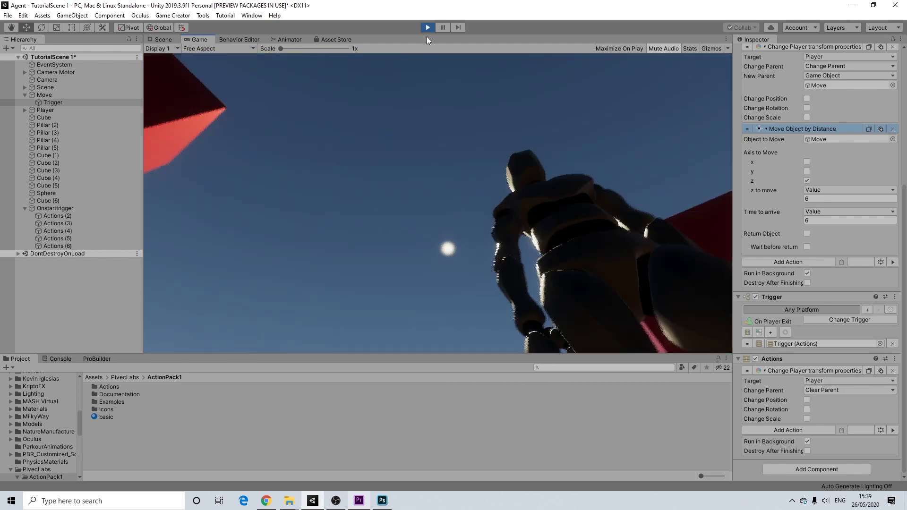
{"action": "left_click", "coordinate": [428, 27]}
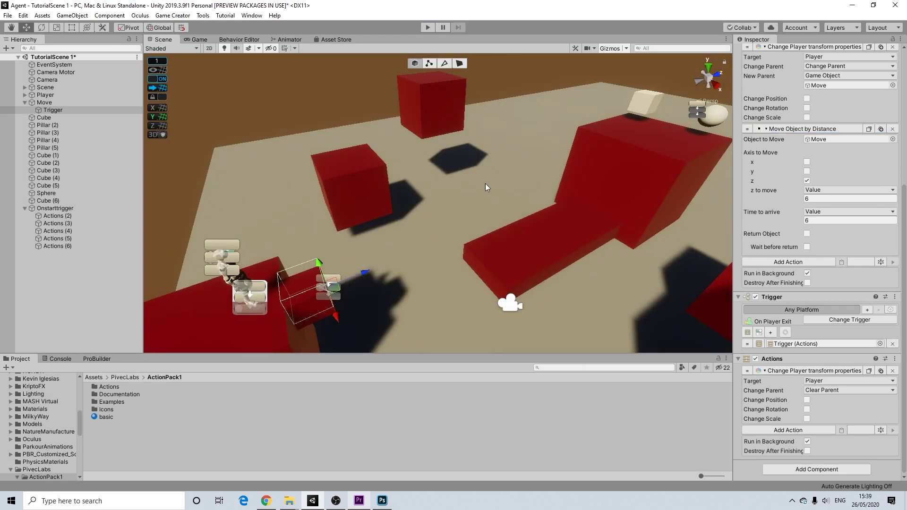
Examine the Move cube, its trigger volume and the gap to the opposite red platform from several angles.
{"action": "scroll", "coordinate": [410, 262], "scroll_direction": "down", "scroll_amount": 3}
{"action": "middle_click_drag", "start_coordinate": [410, 263], "coordinate": [484, 246]}
{"action": "scroll", "coordinate": [794, 256], "scroll_direction": "up", "scroll_amount": 8}
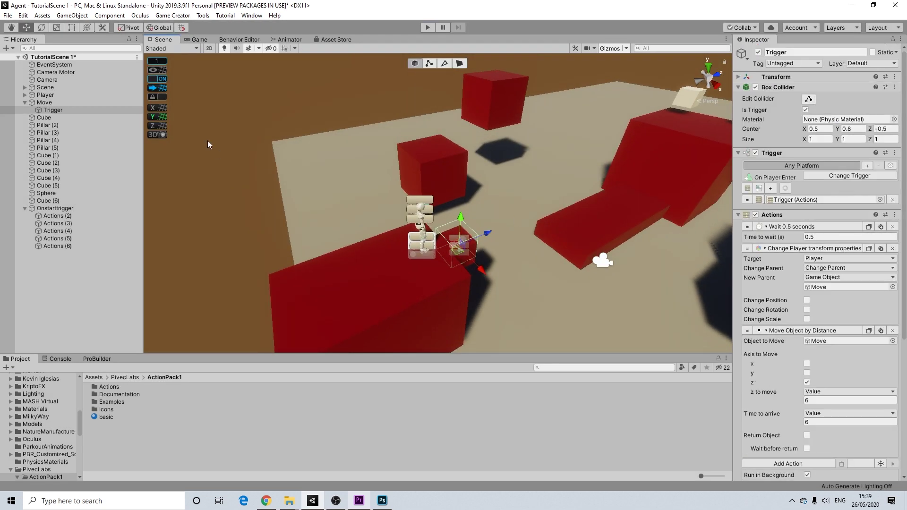
{"action": "left_click_drag", "start_coordinate": [583, 251], "coordinate": [377, 264], "text": "alt"}
{"action": "scroll", "coordinate": [428, 271], "scroll_direction": "up", "scroll_amount": 9}
{"action": "left_click_drag", "start_coordinate": [385, 163], "coordinate": [378, 239], "text": "alt"}
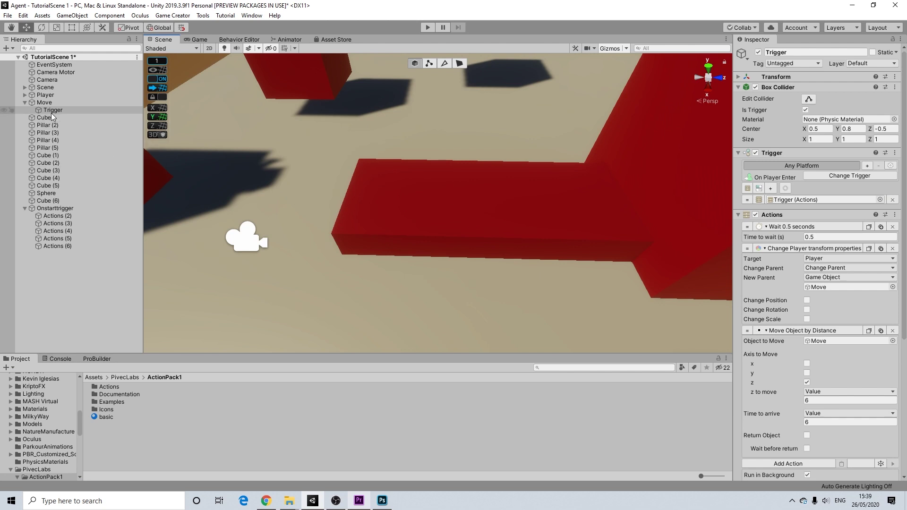
{"action": "key", "text": "f"}
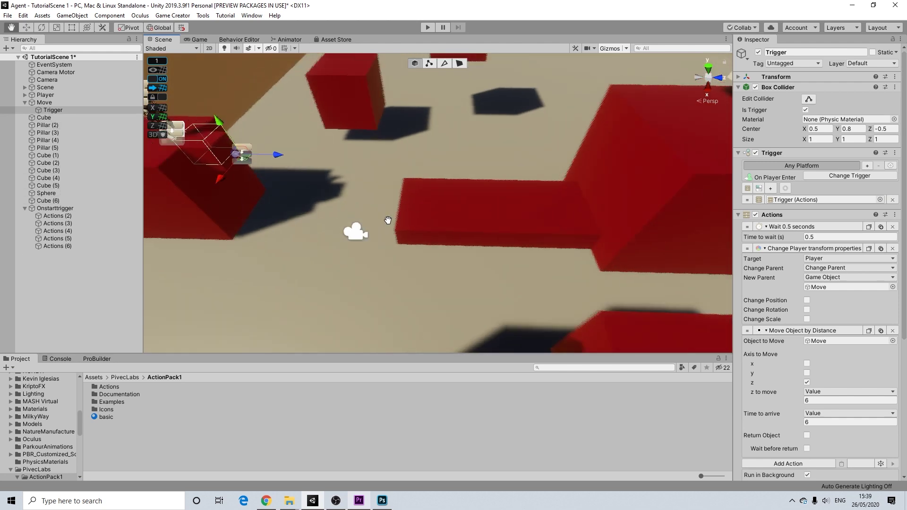
{"action": "scroll", "coordinate": [354, 188], "scroll_direction": "up", "scroll_amount": 3}
{"action": "scroll", "coordinate": [350, 189], "scroll_direction": "up", "scroll_amount": 3}
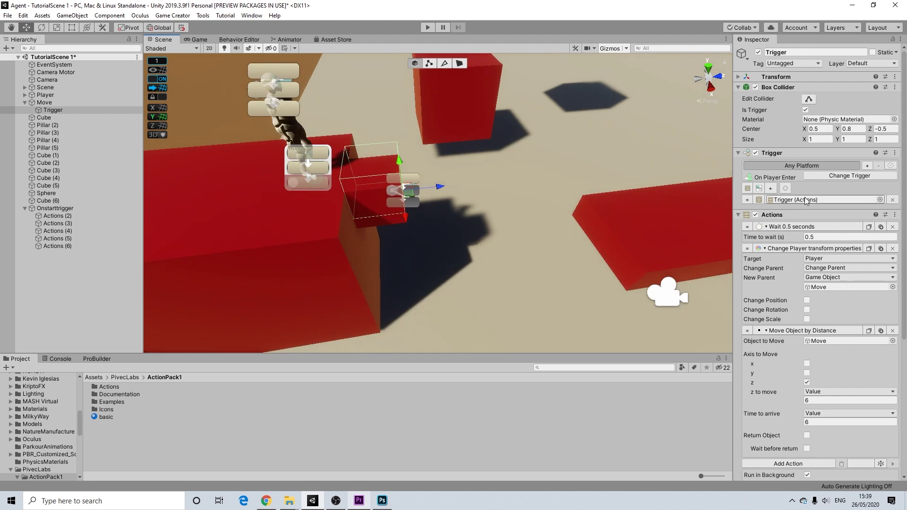
Replace the On Player Enter trigger's existing actions slot with a new Actions object under Trigger, leaving no conditions slot.
{"action": "left_click", "coordinate": [759, 200]}
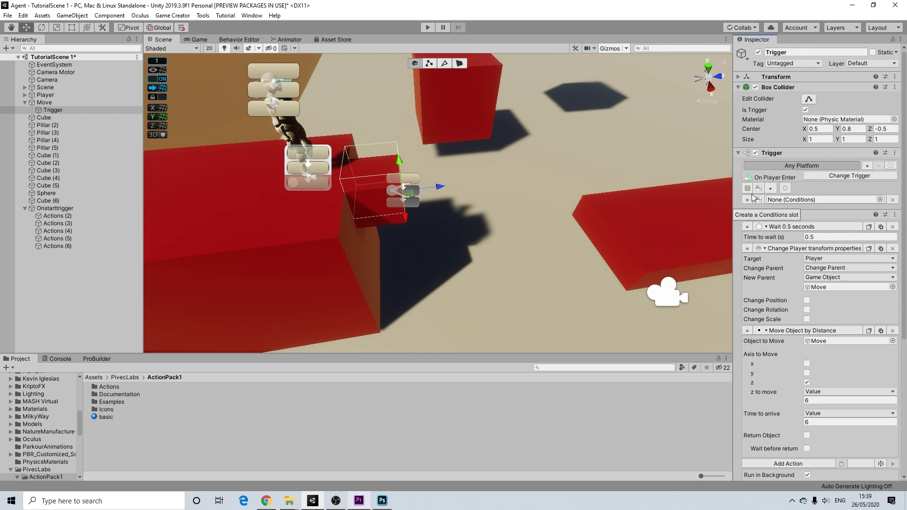
{"action": "left_click", "coordinate": [748, 189]}
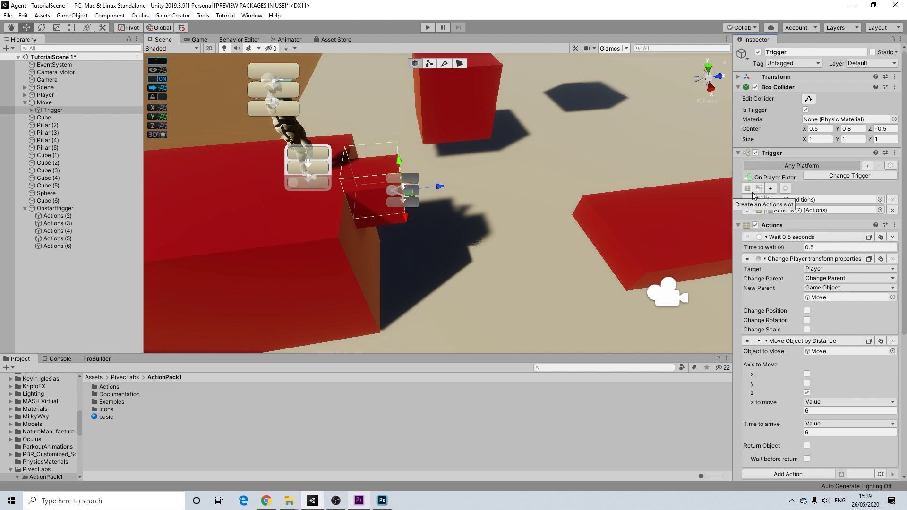
{"action": "left_click", "coordinate": [892, 200]}
{"action": "left_click", "coordinate": [31, 110]}
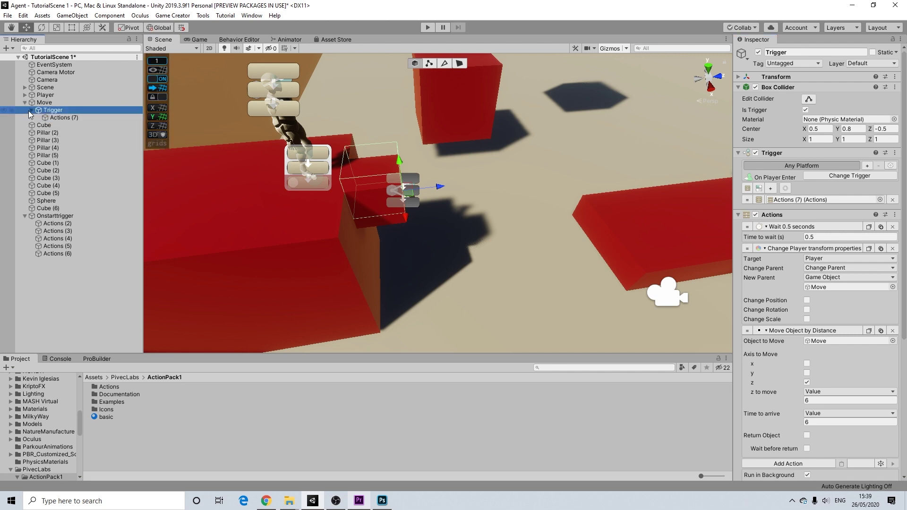
Copy the Wait 0.5 seconds and Move Object by Distance actions from Trigger's Actions component into the Actions (7) object.
{"action": "left_click", "coordinate": [59, 118]}
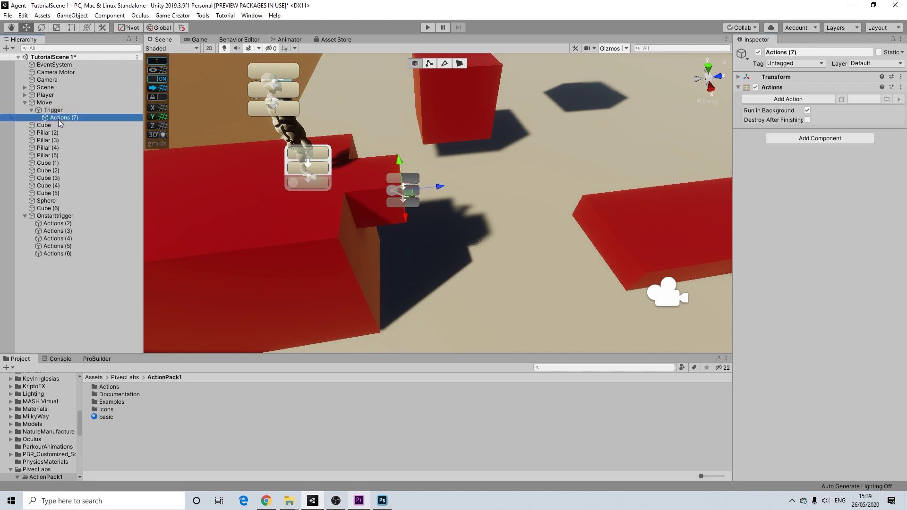
{"action": "left_click", "coordinate": [58, 110]}
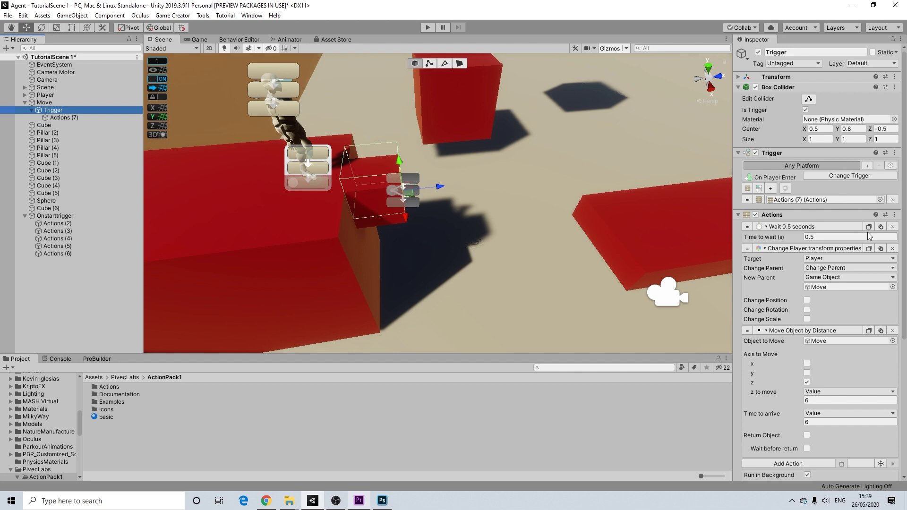
{"action": "key", "text": "Down"}
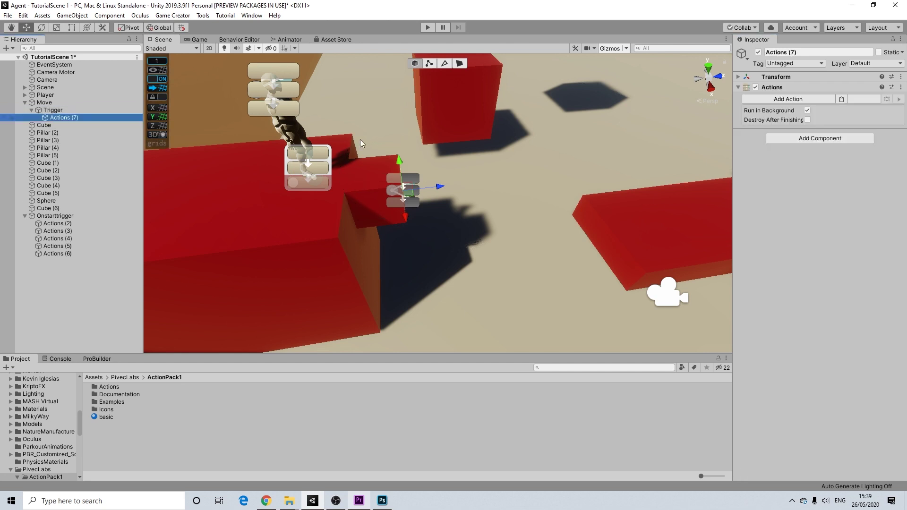
{"action": "left_click", "coordinate": [841, 98]}
{"action": "left_click", "coordinate": [51, 110]}
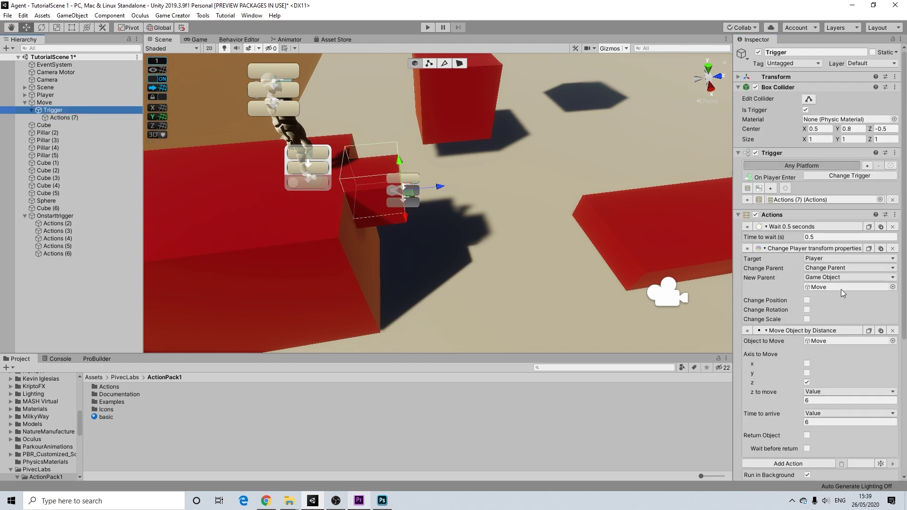
{"action": "left_click", "coordinate": [868, 331]}
{"action": "left_click", "coordinate": [48, 118]}
{"action": "left_click", "coordinate": [841, 121]}
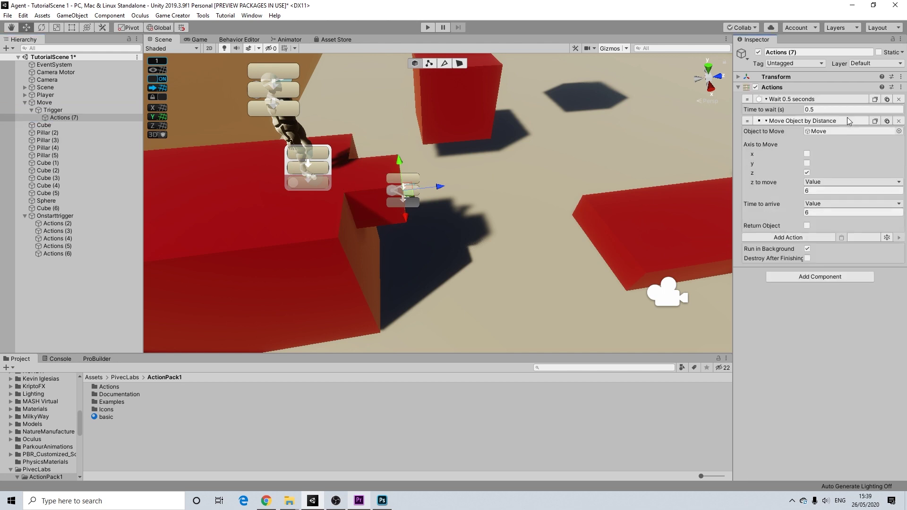
{"action": "left_click", "coordinate": [51, 110]}
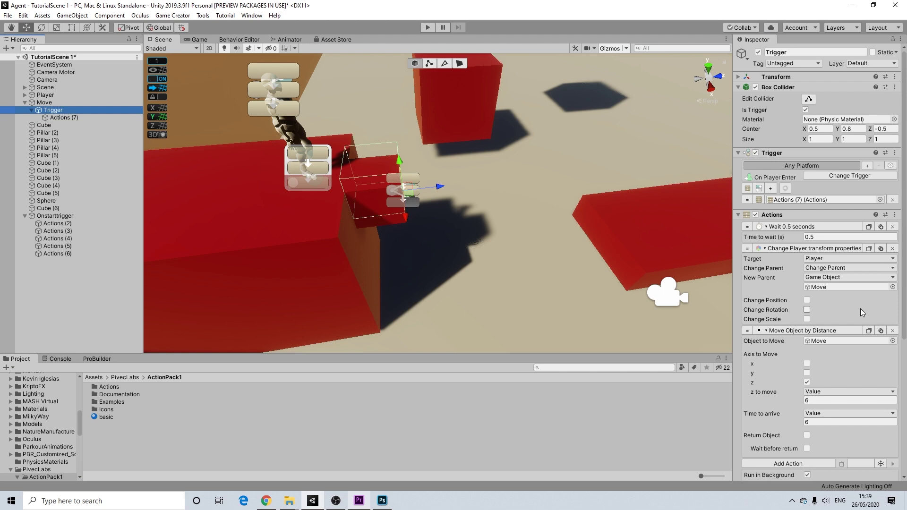
{"action": "left_click", "coordinate": [60, 118]}
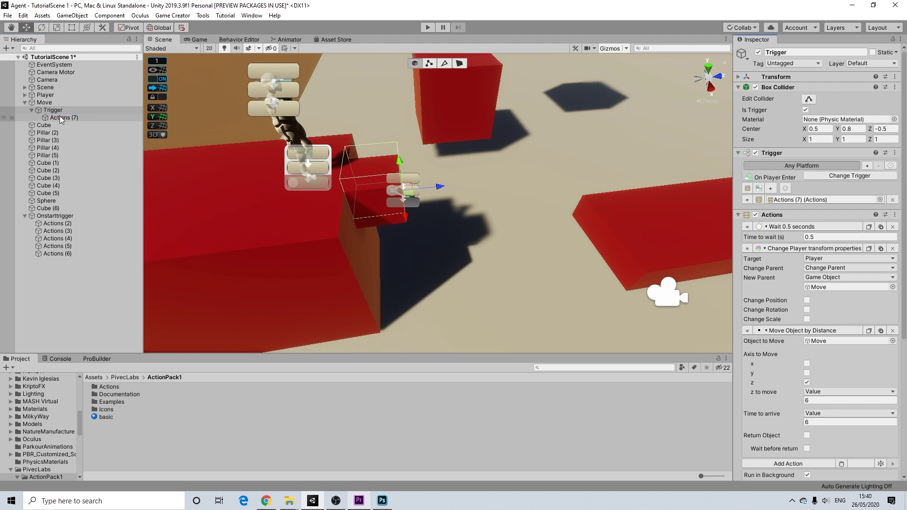
{"action": "left_click", "coordinate": [841, 254]}
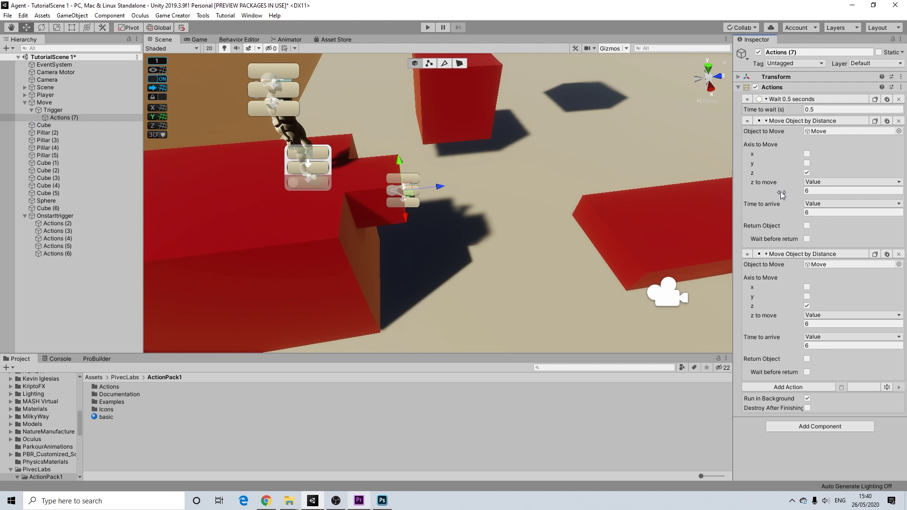
{"action": "left_click", "coordinate": [899, 255]}
Copy Trigger's parenting Change Player transform properties action into Actions (7), placing it between the wait and the Move Object by Distance action.
{"action": "left_click", "coordinate": [53, 110]}
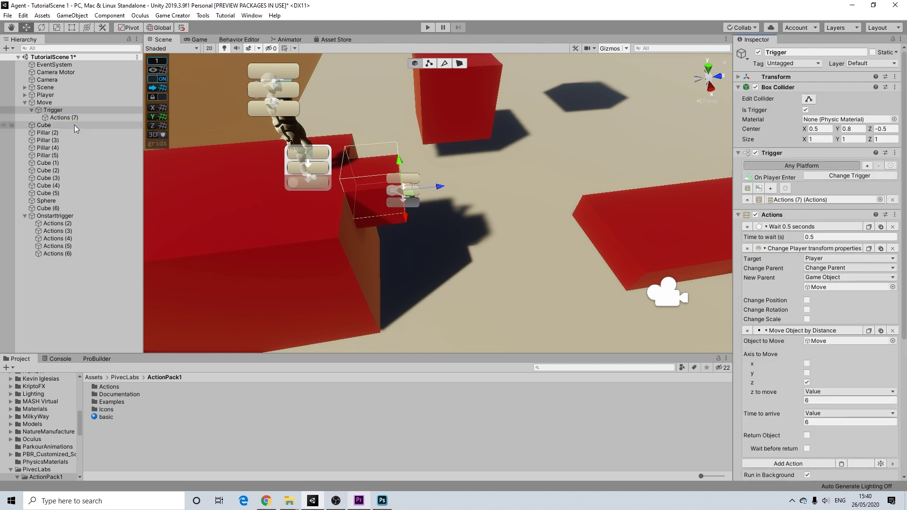
{"action": "left_click", "coordinate": [61, 117]}
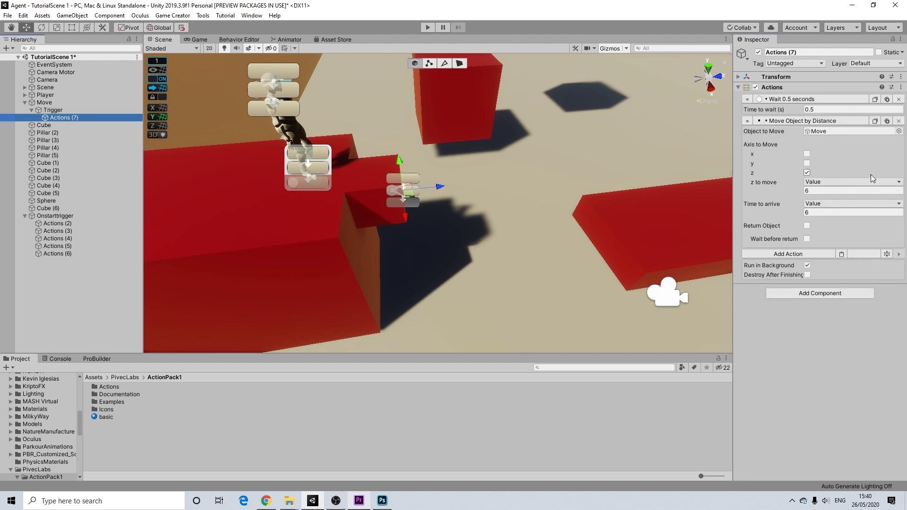
{"action": "left_click", "coordinate": [841, 254]}
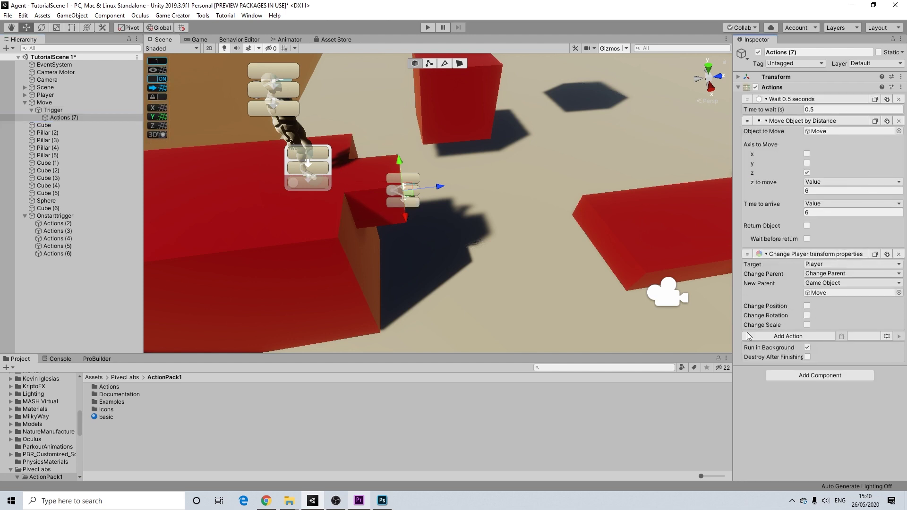
{"action": "left_click_drag", "start_coordinate": [825, 121], "coordinate": [825, 199]}
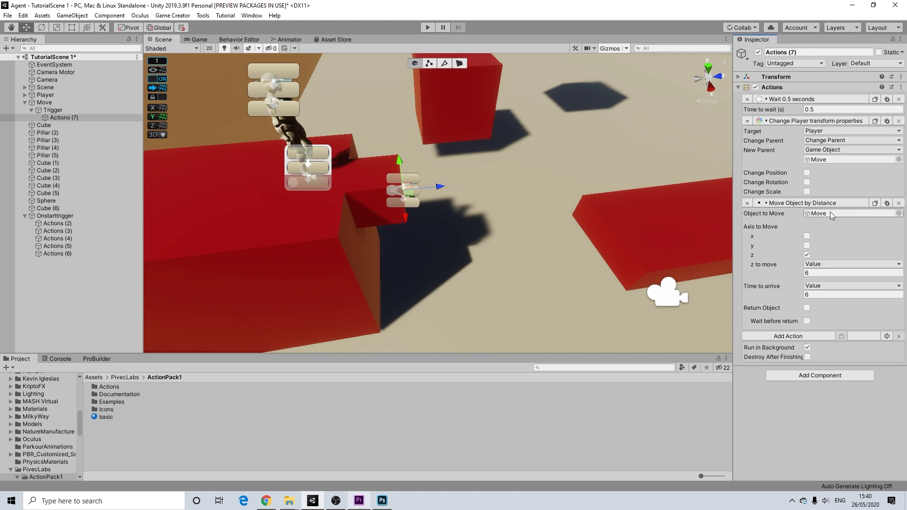
Remove the Actions component holding the wait, parent and move actions from Trigger, and collapse the exit trigger and its actions.
{"action": "left_click", "coordinate": [50, 111]}
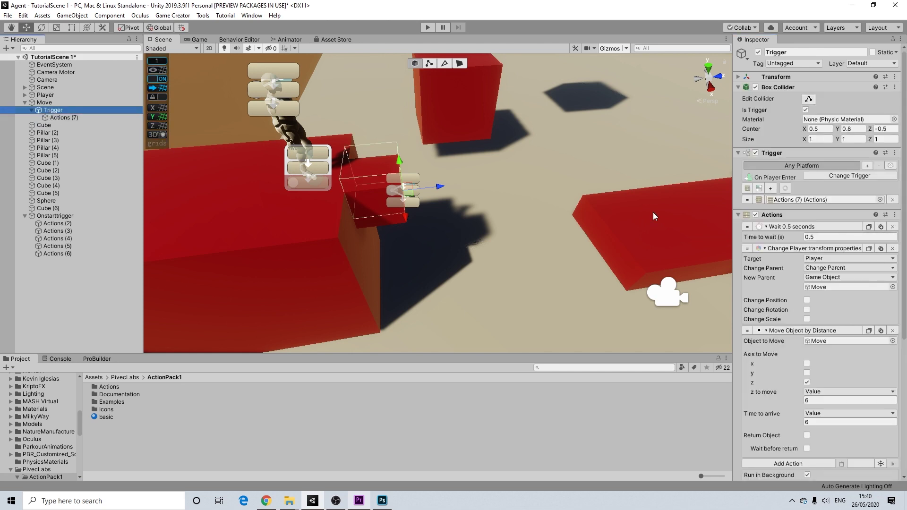
{"action": "left_click", "coordinate": [894, 215]}
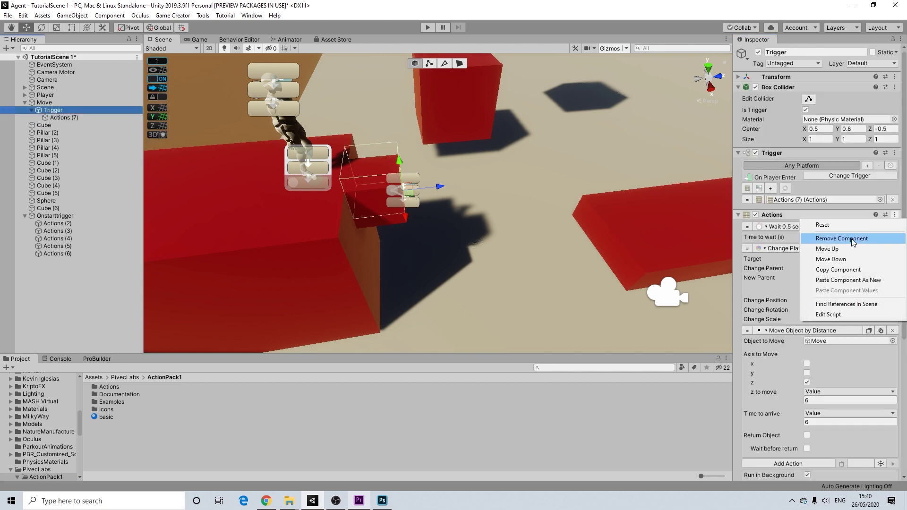
{"action": "left_click", "coordinate": [851, 238]}
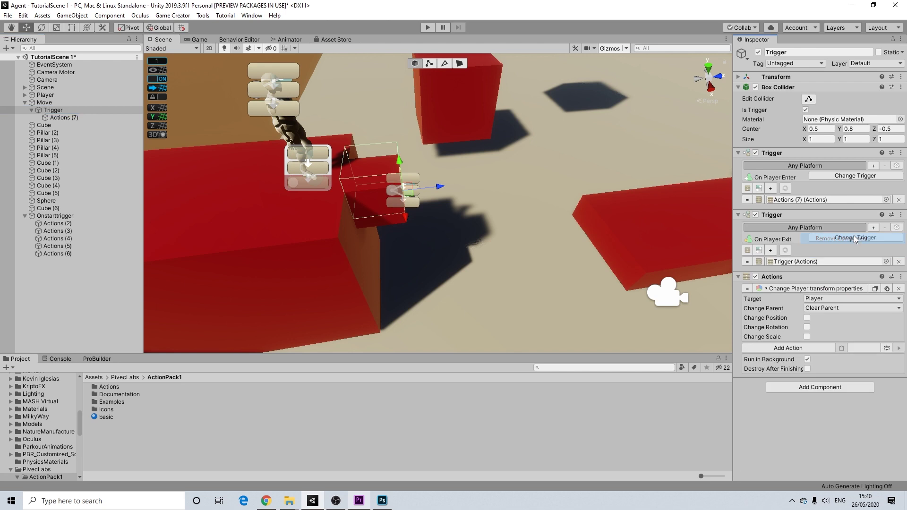
{"action": "left_click", "coordinate": [738, 277]}
{"action": "left_click", "coordinate": [738, 215]}
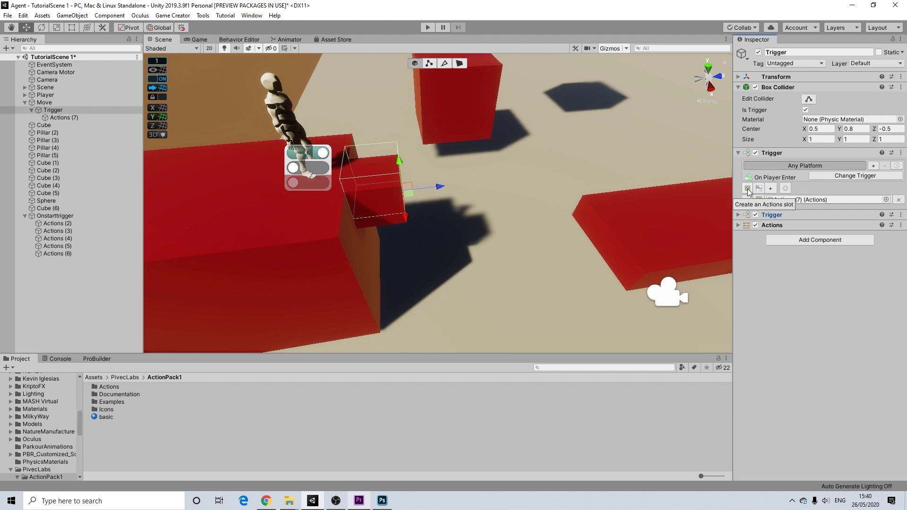
Examine the opposite red platform, its large block and the gap to the Move cube from several angles.
{"action": "middle_click_drag", "start_coordinate": [647, 222], "coordinate": [604, 214]}
{"action": "scroll", "coordinate": [582, 217], "scroll_direction": "down", "scroll_amount": 1}
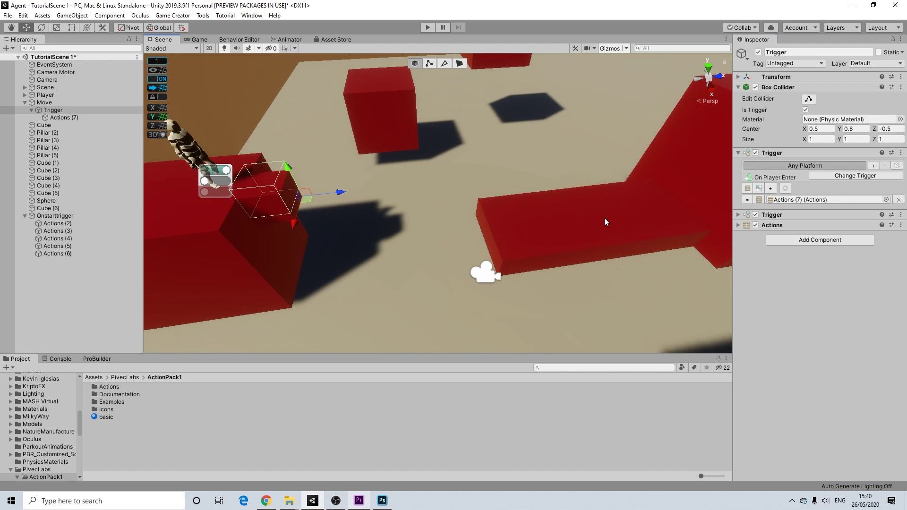
{"action": "left_click_drag", "start_coordinate": [640, 231], "coordinate": [610, 120], "text": "alt"}
{"action": "middle_click_drag", "start_coordinate": [660, 228], "coordinate": [537, 202]}
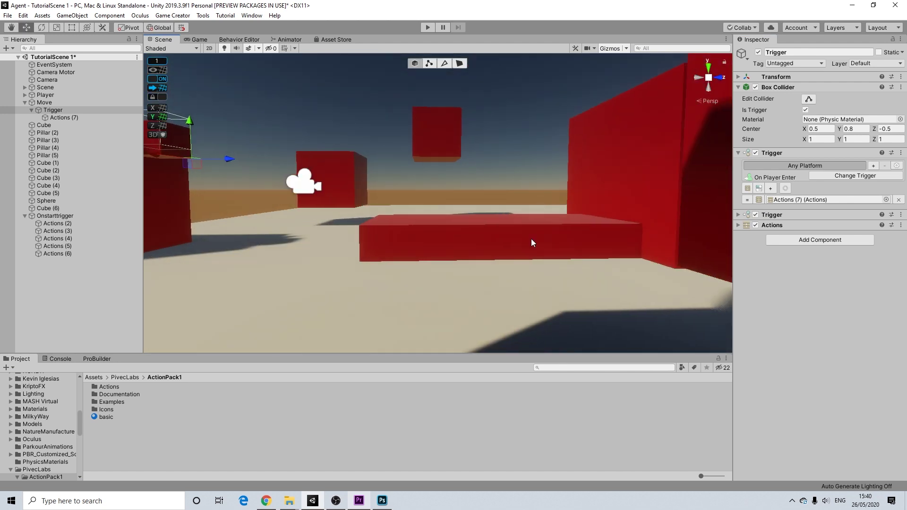
{"action": "scroll", "coordinate": [531, 239], "scroll_direction": "up", "scroll_amount": 3}
{"action": "left_click_drag", "start_coordinate": [512, 216], "coordinate": [504, 192], "text": "alt"}
{"action": "middle_click_drag", "start_coordinate": [622, 224], "coordinate": [581, 230]}
{"action": "left_click_drag", "start_coordinate": [565, 220], "coordinate": [547, 206], "text": "alt"}
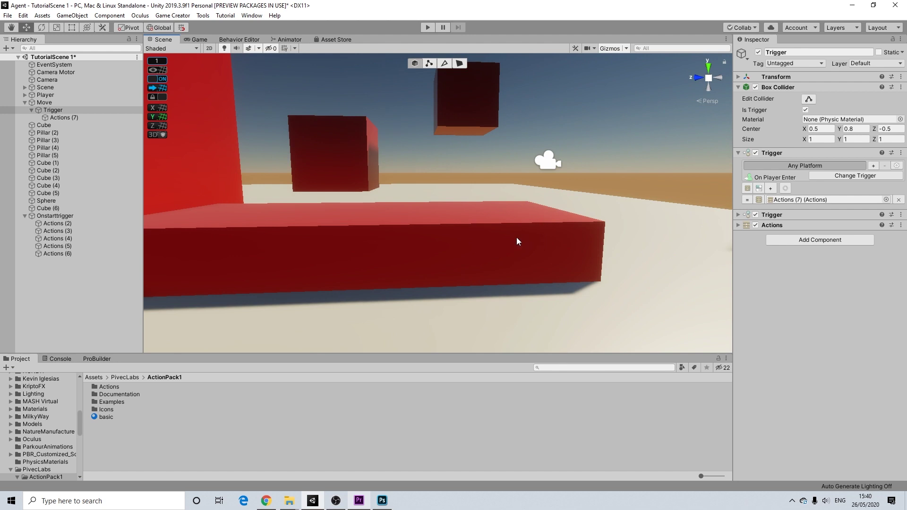
{"action": "left_click_drag", "start_coordinate": [281, 87], "coordinate": [349, 244], "text": "alt"}
{"action": "middle_click_drag", "start_coordinate": [411, 228], "coordinate": [460, 236]}
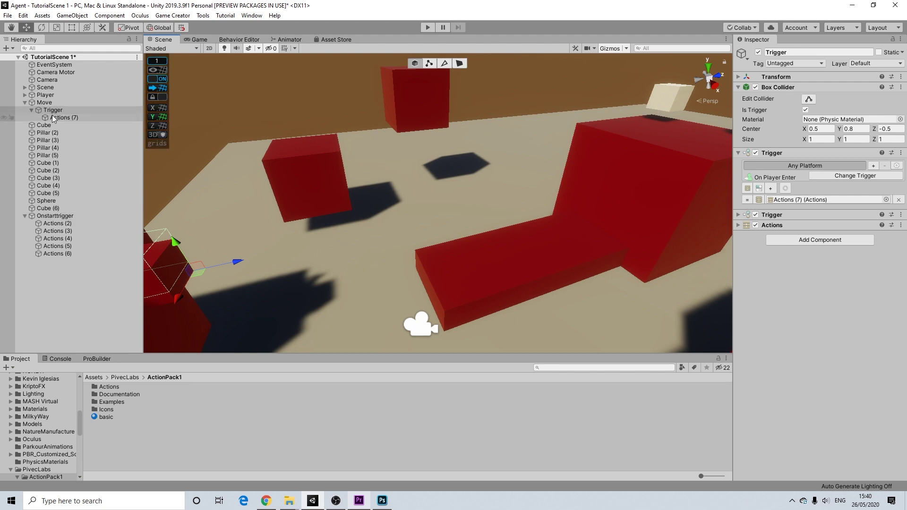
Add three more Actions slots, Actions (8) to Actions (10), to the On Player Enter trigger.
{"action": "left_click", "coordinate": [749, 188]}
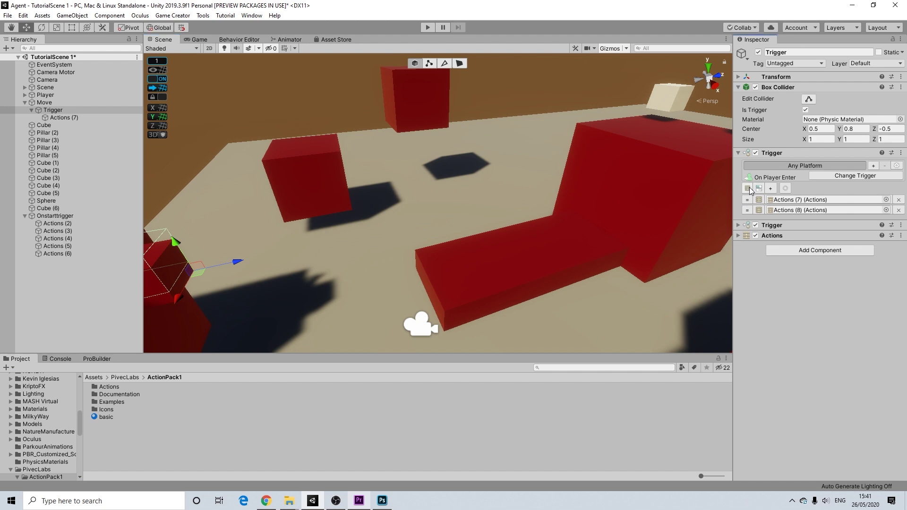
{"action": "left_click", "coordinate": [748, 188]}
{"action": "left_click", "coordinate": [747, 188]}
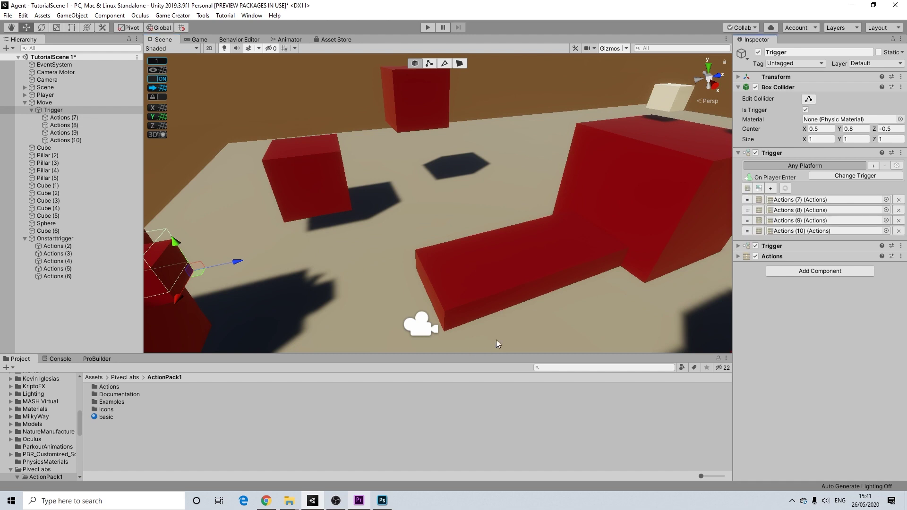
Review the opposite platform's pieces and the Actions objects under Trigger.
{"action": "left_click", "coordinate": [490, 294]}
{"action": "left_click", "coordinate": [526, 274]}
{"action": "left_click", "coordinate": [564, 258]}
{"action": "left_click", "coordinate": [605, 244]}
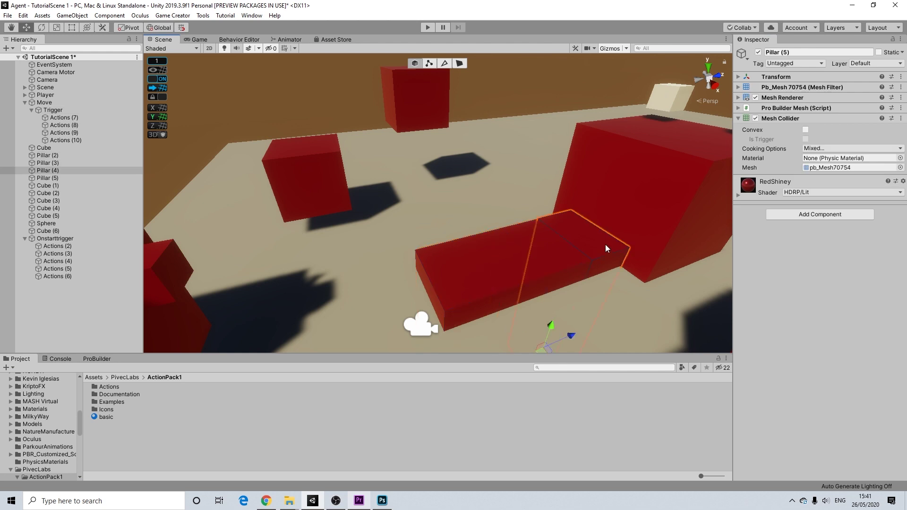
{"action": "left_click", "coordinate": [74, 125]}
{"action": "left_click", "coordinate": [76, 117]}
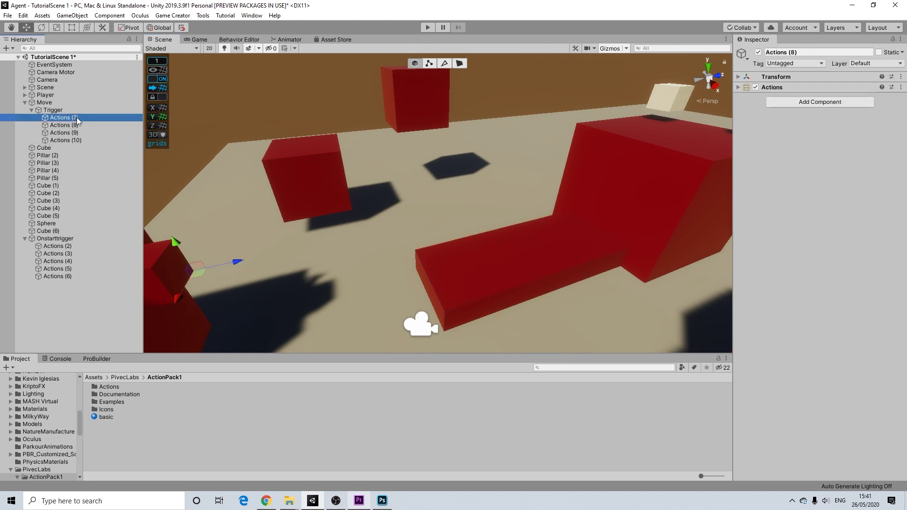
{"action": "left_click", "coordinate": [53, 111]}
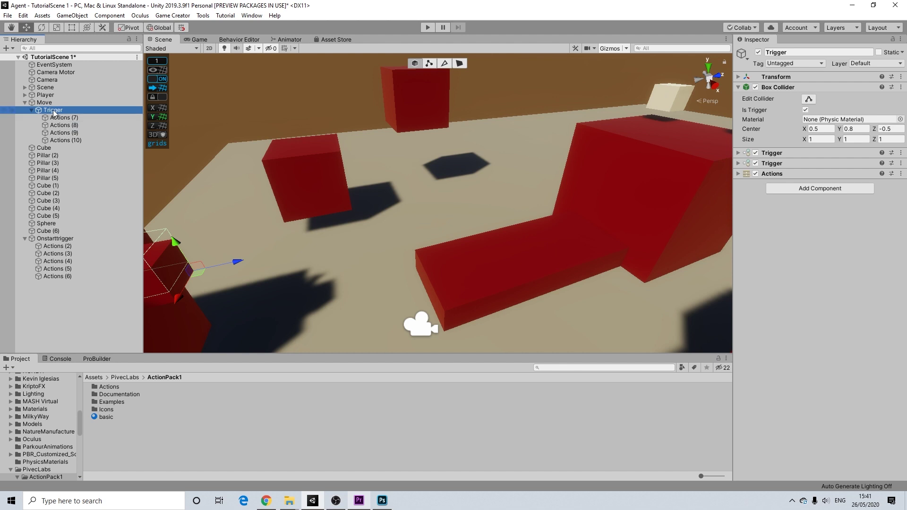
{"action": "key", "text": "Up"}
Add one further Actions slot, Actions (11), to the Trigger object's On Player Enter trigger.
{"action": "left_click", "coordinate": [55, 112]}
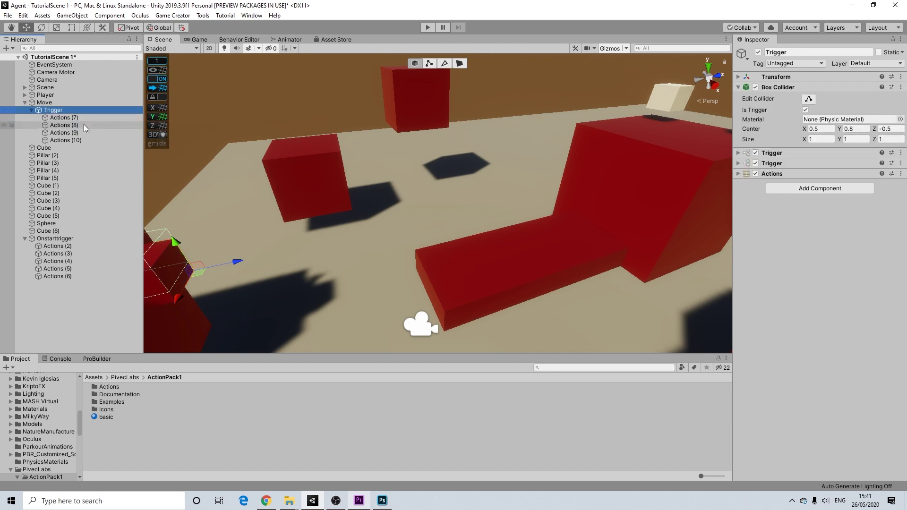
{"action": "left_click", "coordinate": [771, 153]}
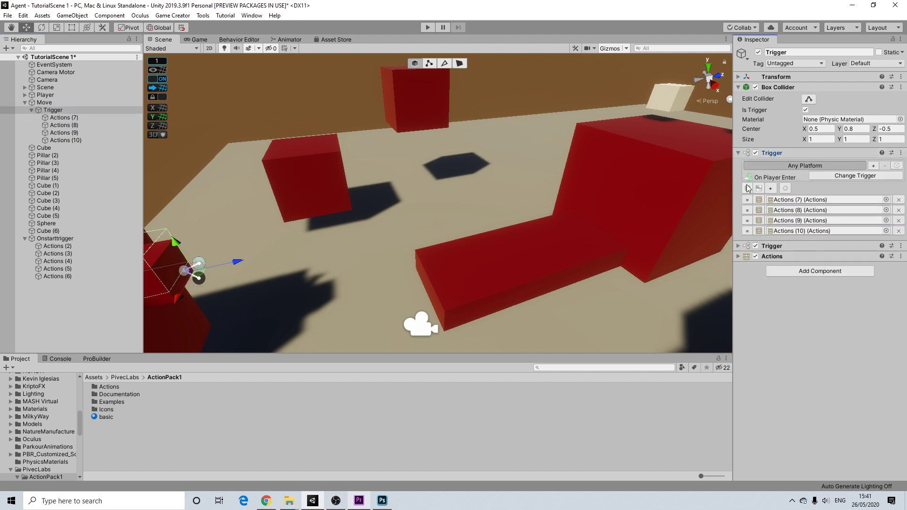
{"action": "left_click", "coordinate": [747, 188]}
Add a Move Object by Distance action to Actions (8) with the y axis enabled and y to move set to 3.2.
{"action": "left_click", "coordinate": [798, 210]}
{"action": "double_click", "coordinate": [798, 210]}
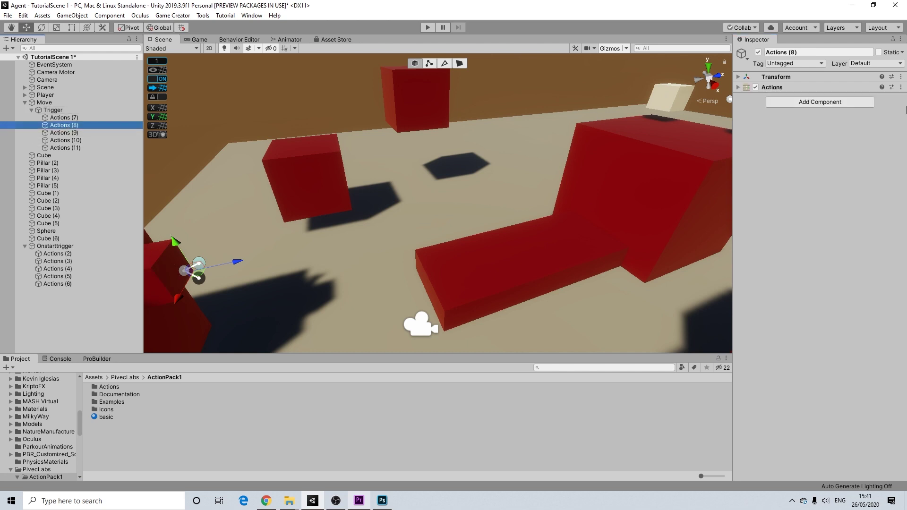
{"action": "left_click", "coordinate": [739, 88]}
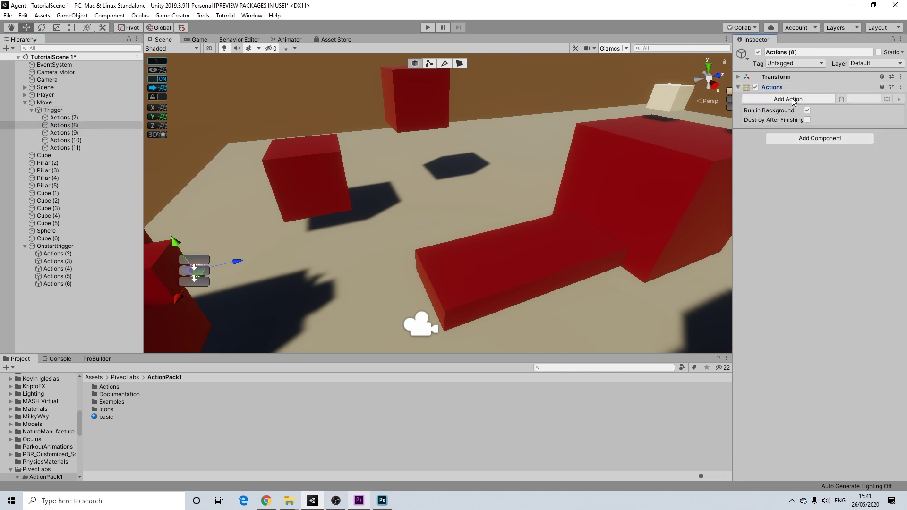
{"action": "left_click", "coordinate": [792, 100]}
{"action": "type", "text": "move"}
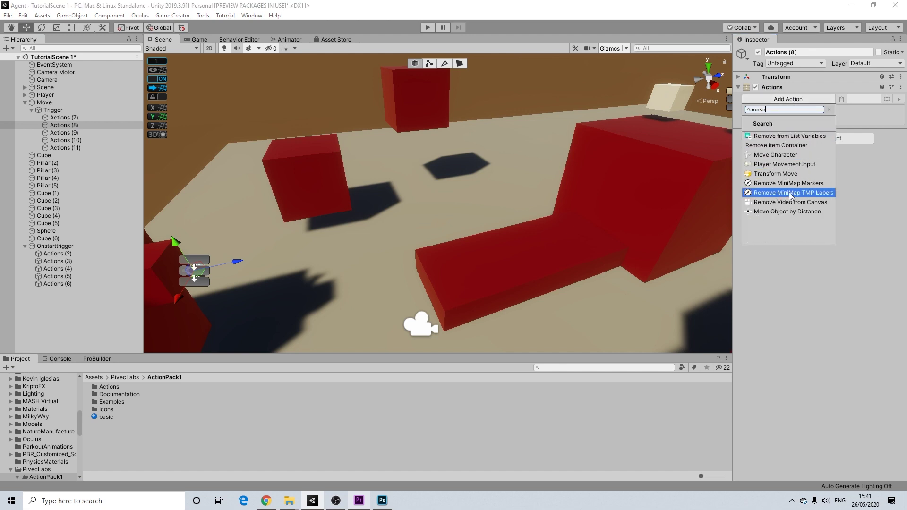
{"action": "left_click", "coordinate": [778, 212]}
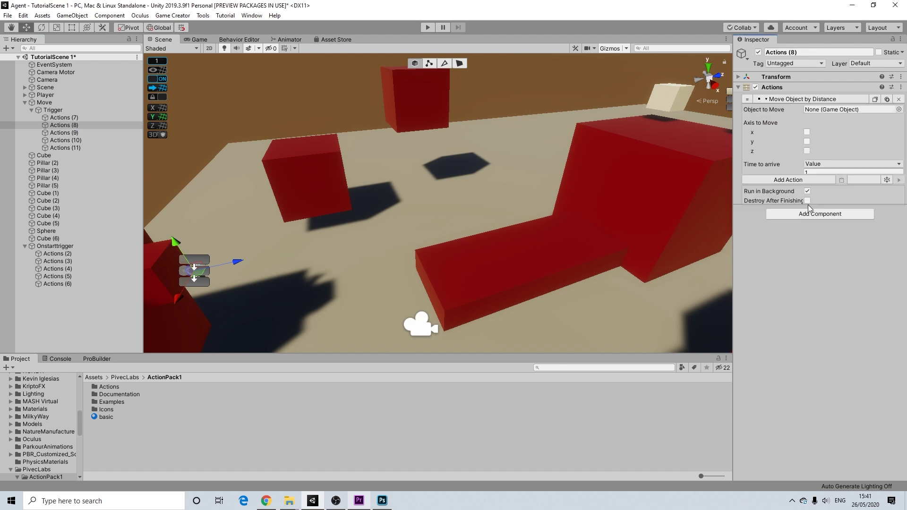
{"action": "left_click", "coordinate": [807, 141]}
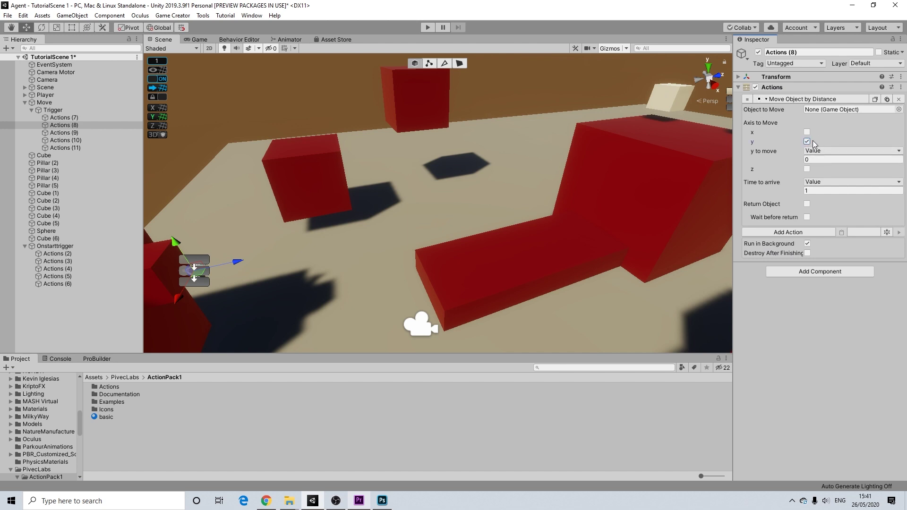
{"action": "left_click", "coordinate": [806, 159]}
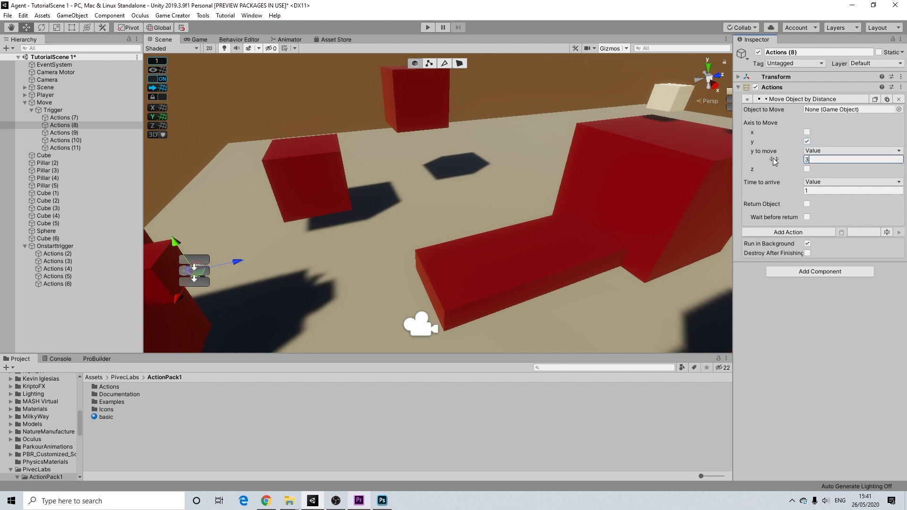
Examine the Move cube's position relative to the opposite platform and the surrounding blocks from several angles.
{"action": "scroll", "coordinate": [607, 195], "scroll_direction": "down", "scroll_amount": 3}
{"action": "left_click_drag", "start_coordinate": [578, 204], "coordinate": [517, 200], "text": "alt"}
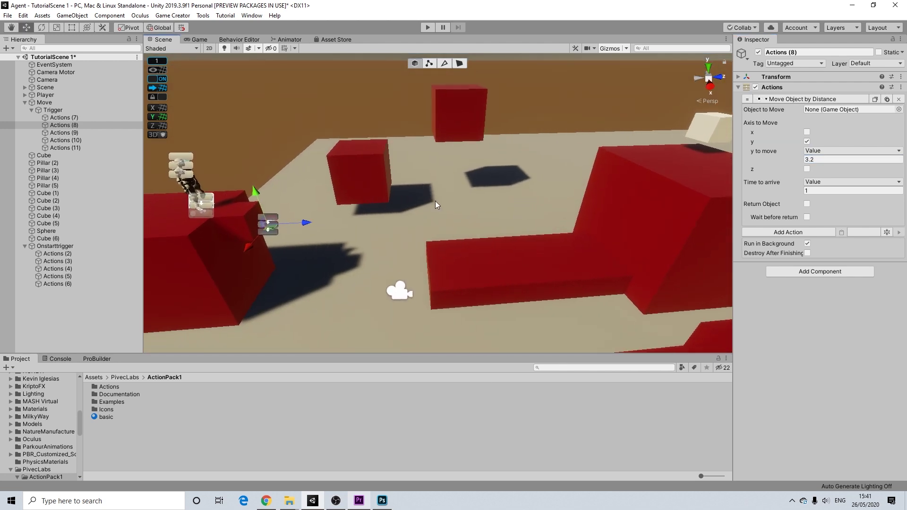
{"action": "scroll", "coordinate": [444, 208], "scroll_direction": "up", "scroll_amount": 2}
{"action": "left_click_drag", "start_coordinate": [459, 234], "coordinate": [440, 223], "text": "alt"}
{"action": "mouse_move", "coordinate": [529, 257]}
{"action": "middle_mouse_down"}
{"action": "mouse_move", "coordinate": [487, 246]}
{"action": "mouse_move", "coordinate": [542, 244]}
{"action": "middle_mouse_up"}
{"action": "left_click_drag", "start_coordinate": [483, 192], "coordinate": [565, 213], "text": "alt"}
{"action": "middle_click_drag", "start_coordinate": [452, 201], "coordinate": [464, 203]}
{"action": "left_click_drag", "start_coordinate": [464, 203], "coordinate": [508, 158], "text": "alt"}
{"action": "left_click_drag", "start_coordinate": [162, 228], "coordinate": [280, 235], "text": "alt"}
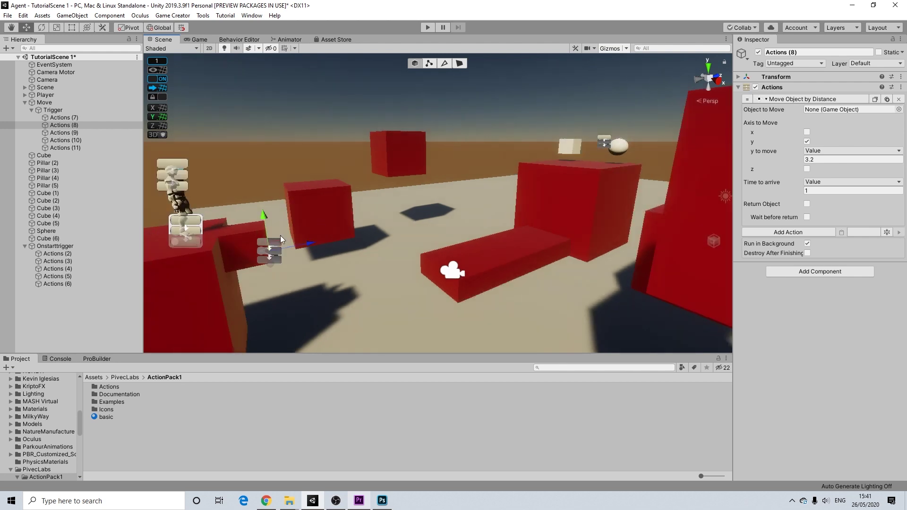
Set the Time to arrive of the Move Object by Distance action in Actions (8) to 6.
{"action": "middle_click_drag", "start_coordinate": [627, 236], "coordinate": [552, 245]}
{"action": "scroll", "coordinate": [494, 256], "scroll_direction": "up", "scroll_amount": 4}
{"action": "left_click_drag", "start_coordinate": [494, 256], "coordinate": [430, 278], "text": "alt"}
{"action": "middle_click_drag", "start_coordinate": [459, 281], "coordinate": [516, 245]}
{"action": "left_click_drag", "start_coordinate": [516, 245], "coordinate": [550, 235], "text": "alt"}
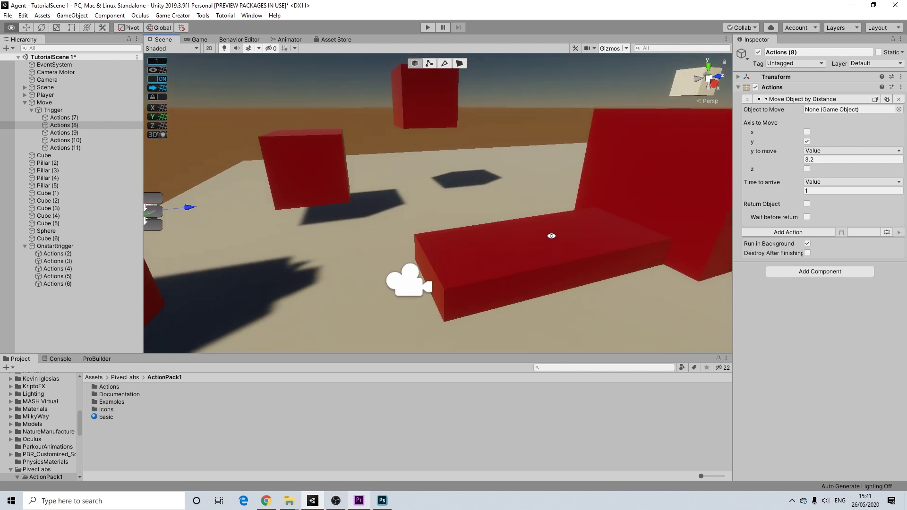
{"action": "left_click", "coordinate": [828, 193]}
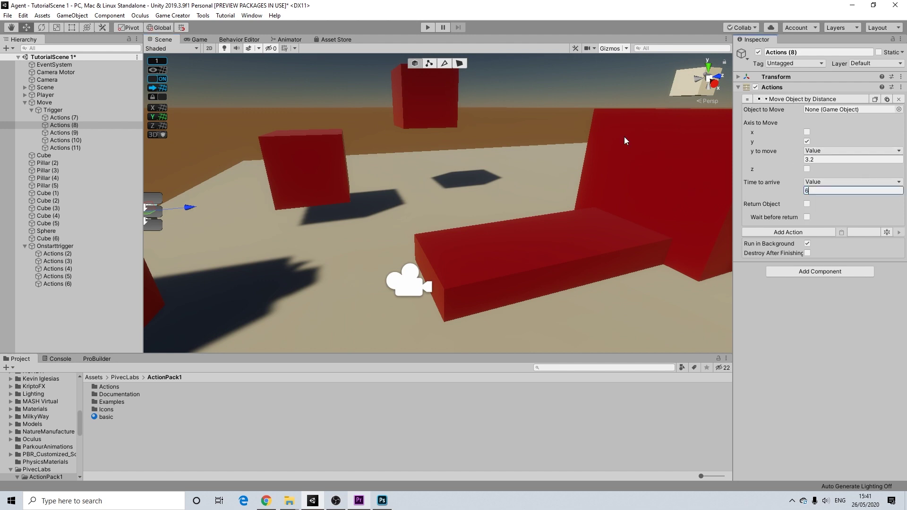
Examine the low platform beside the large block and identify its Pillar (2) to Pillar (5) pieces.
{"action": "scroll", "coordinate": [378, 181], "scroll_direction": "down", "scroll_amount": 4}
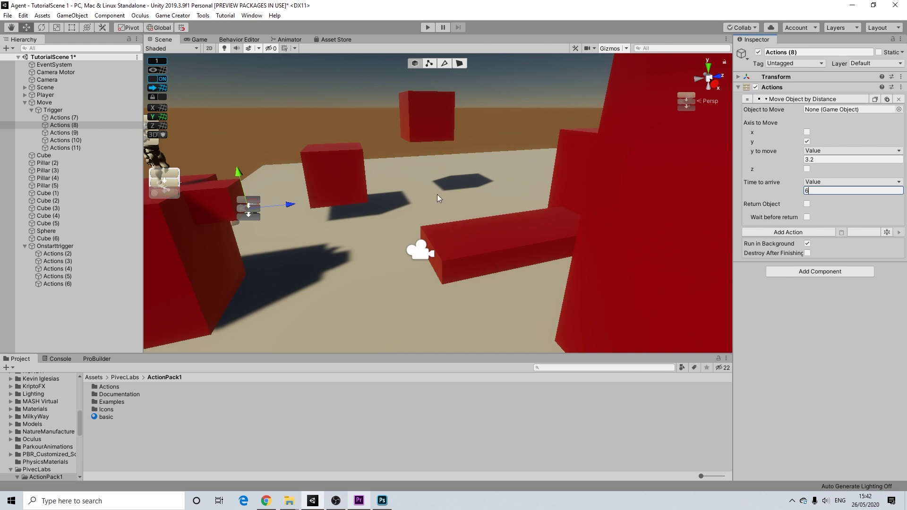
{"action": "scroll", "coordinate": [437, 165], "scroll_direction": "up", "scroll_amount": 8}
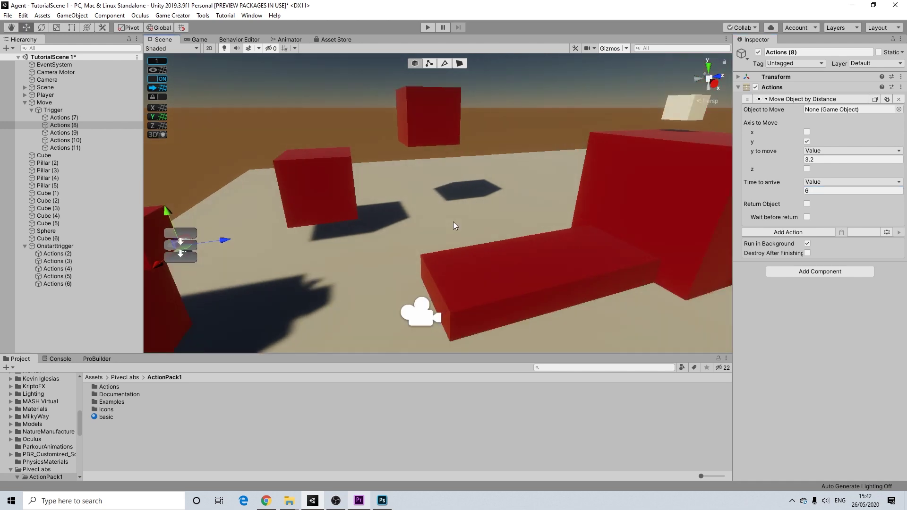
{"action": "scroll", "coordinate": [492, 229], "scroll_direction": "down", "scroll_amount": 5}
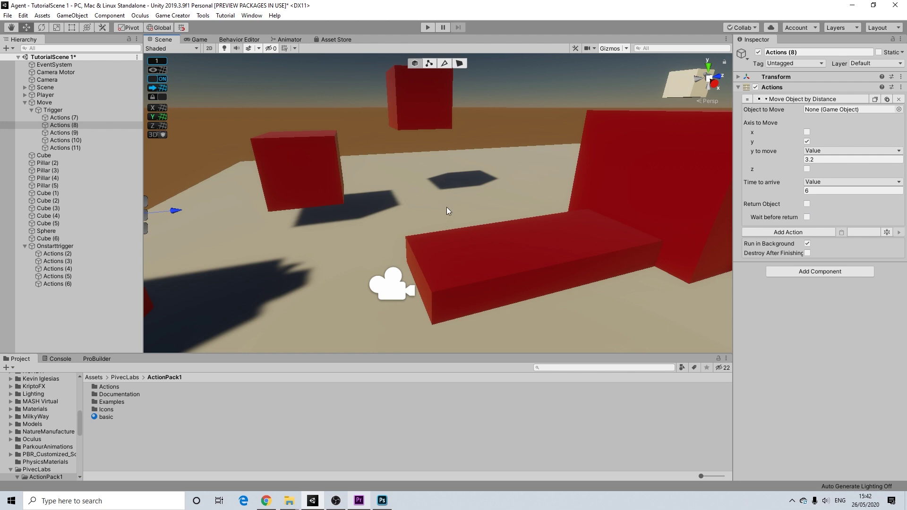
{"action": "right_click_drag", "start_coordinate": [599, 180], "coordinate": [537, 213]}
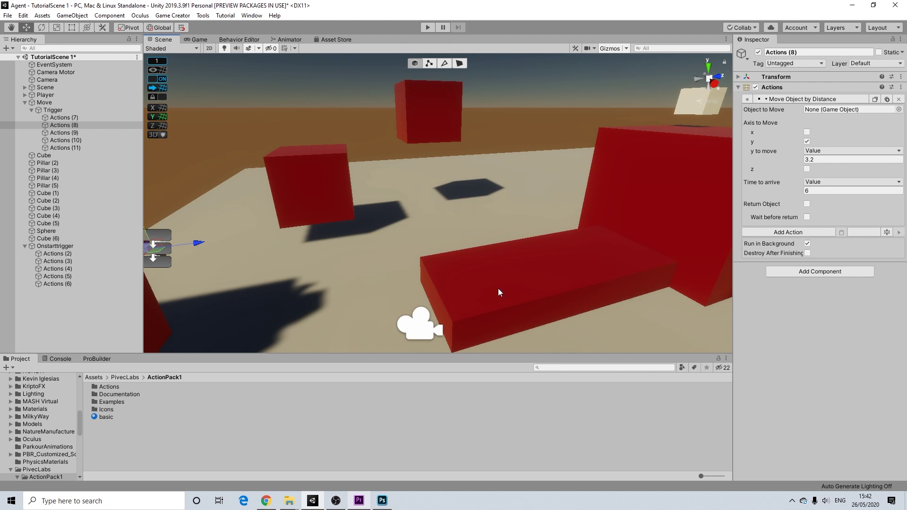
{"action": "right_click_drag", "start_coordinate": [545, 247], "coordinate": [472, 243]}
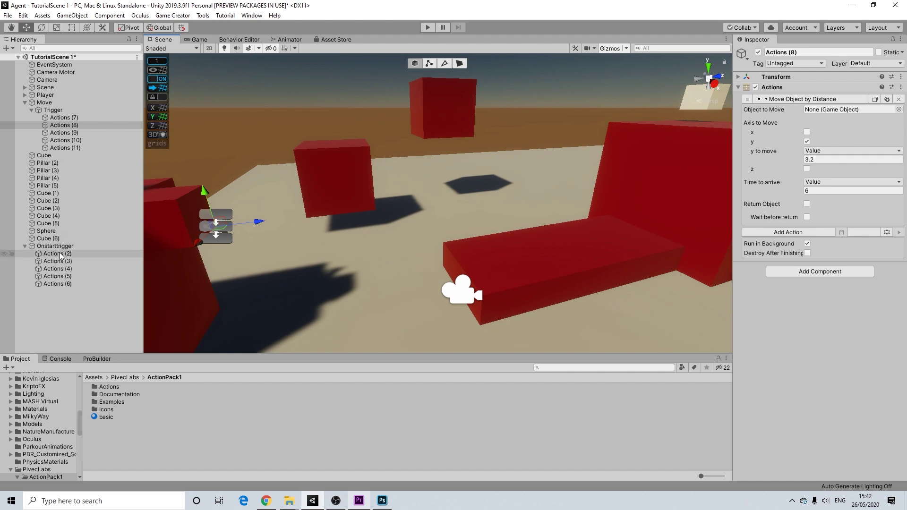
{"action": "left_click", "coordinate": [507, 286]}
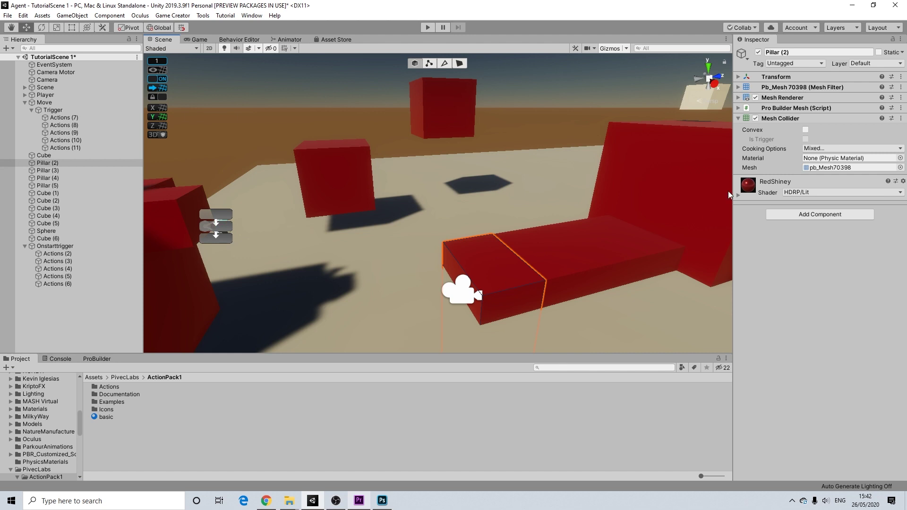
{"action": "left_click", "coordinate": [43, 170]}
{"action": "left_click", "coordinate": [45, 178]}
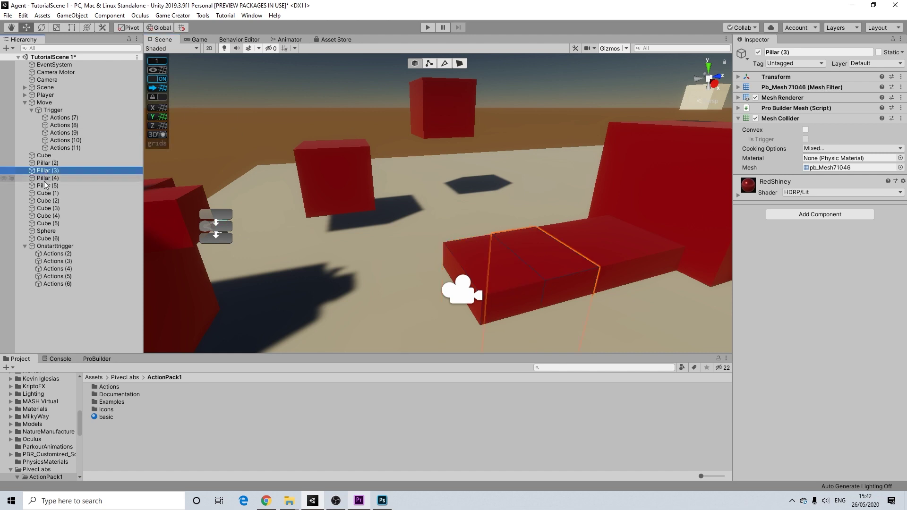
{"action": "left_click", "coordinate": [47, 187]}
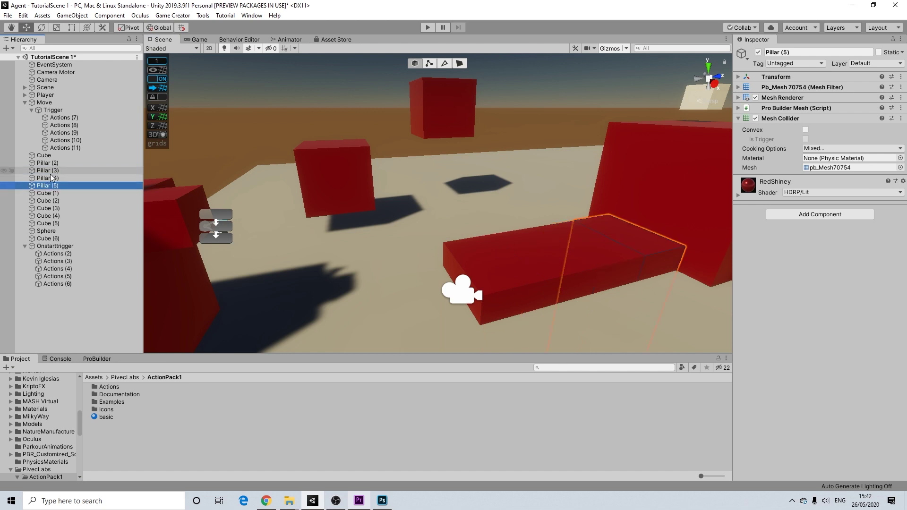
Assign Pillar (2) as the Object to Move in Actions (8).
{"action": "left_click", "coordinate": [60, 118]}
{"action": "left_click", "coordinate": [63, 125]}
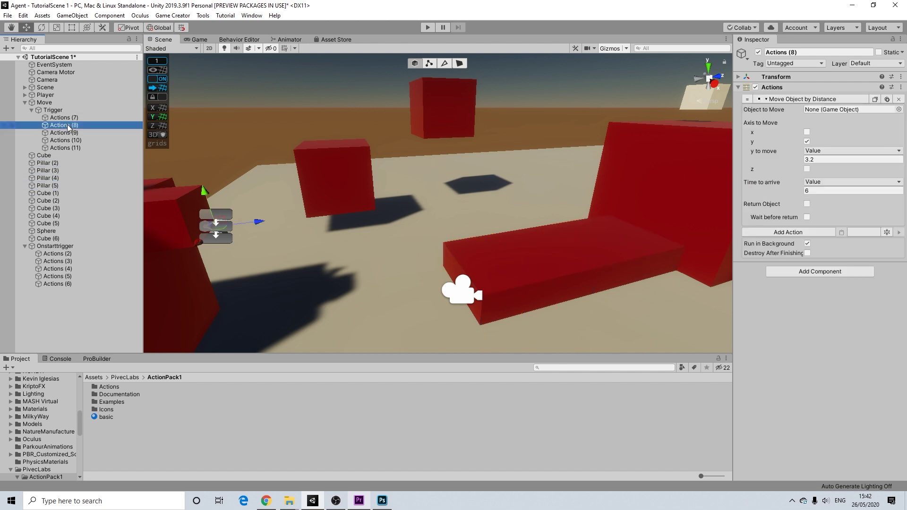
{"action": "left_click_drag", "start_coordinate": [54, 169], "coordinate": [831, 116]}
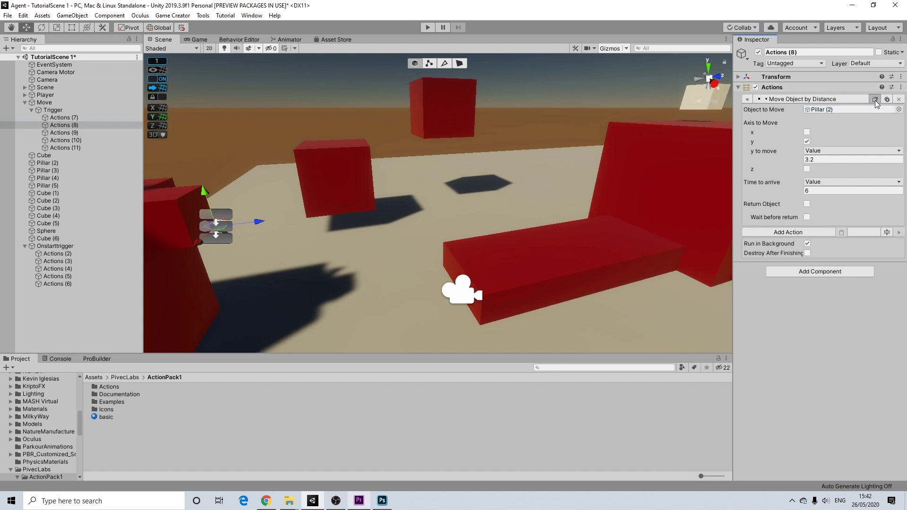
Paste the copied move action into Actions (9), with y to move 3.4 and Pillar (3) as the Object to Move.
{"action": "left_click", "coordinate": [70, 132]}
{"action": "left_click", "coordinate": [841, 99]}
{"action": "left_click", "coordinate": [751, 160]}
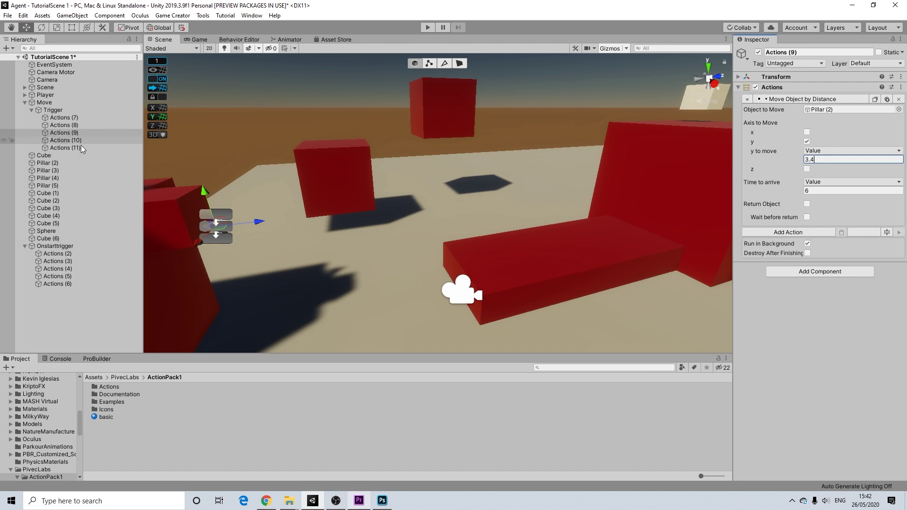
{"action": "left_click_drag", "start_coordinate": [56, 172], "coordinate": [823, 111]}
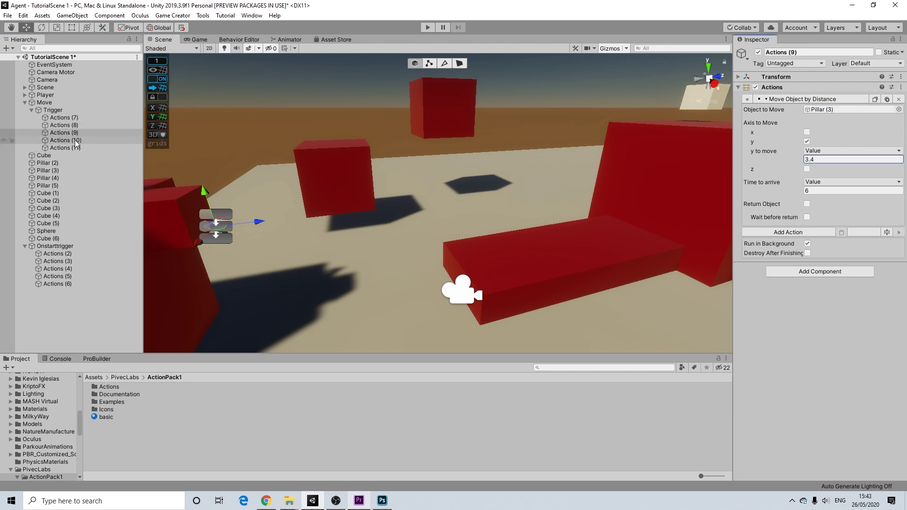
Copy the move action from Actions (9) into Actions (10), with Pillar (4) as the Object to Move and y to move 3.6.
{"action": "left_click", "coordinate": [875, 99]}
{"action": "left_click", "coordinate": [67, 140]}
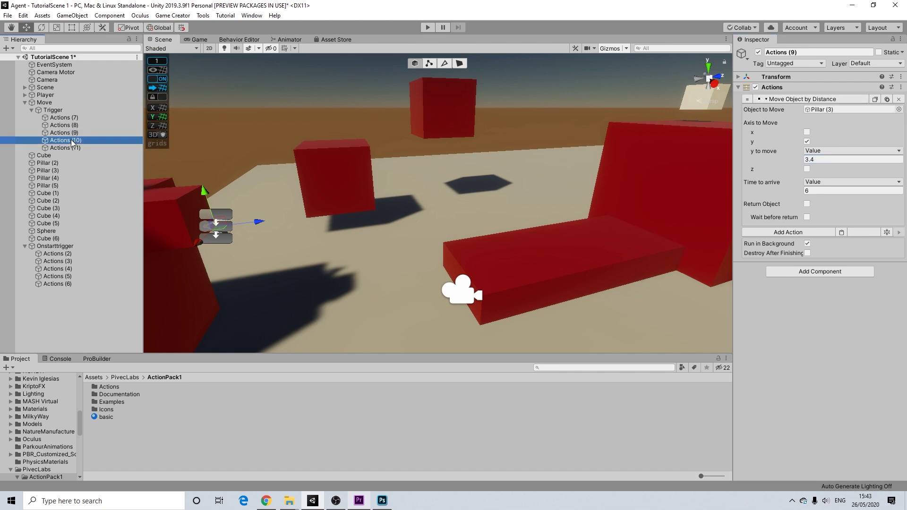
{"action": "left_click", "coordinate": [847, 101]}
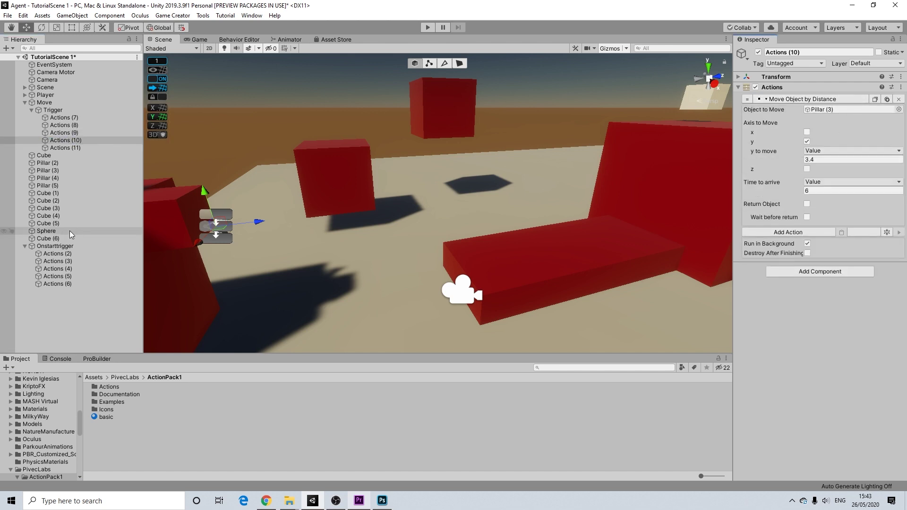
{"action": "left_click_drag", "start_coordinate": [55, 180], "coordinate": [846, 110]}
{"action": "left_click", "coordinate": [812, 161]}
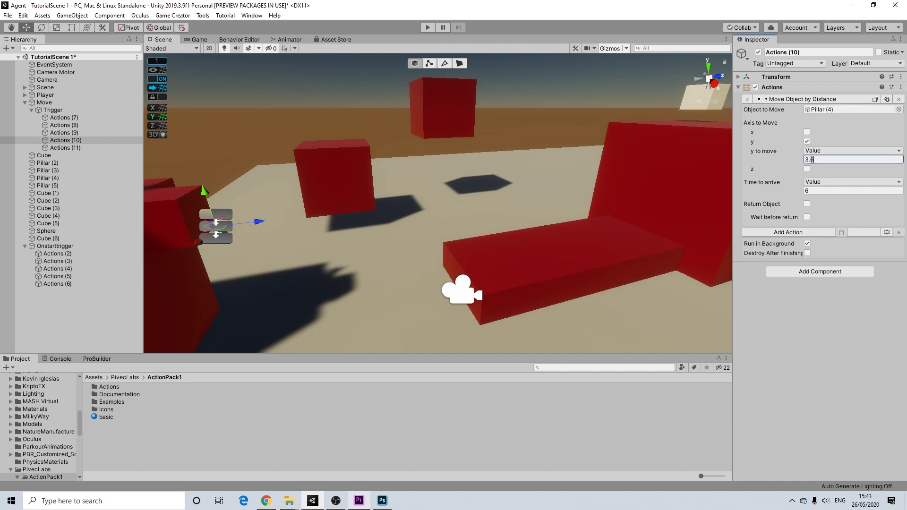
Give Actions (11) the same move action, with Pillar (5) as the Object to Move and y to move 3.8.
{"action": "left_click", "coordinate": [80, 149]}
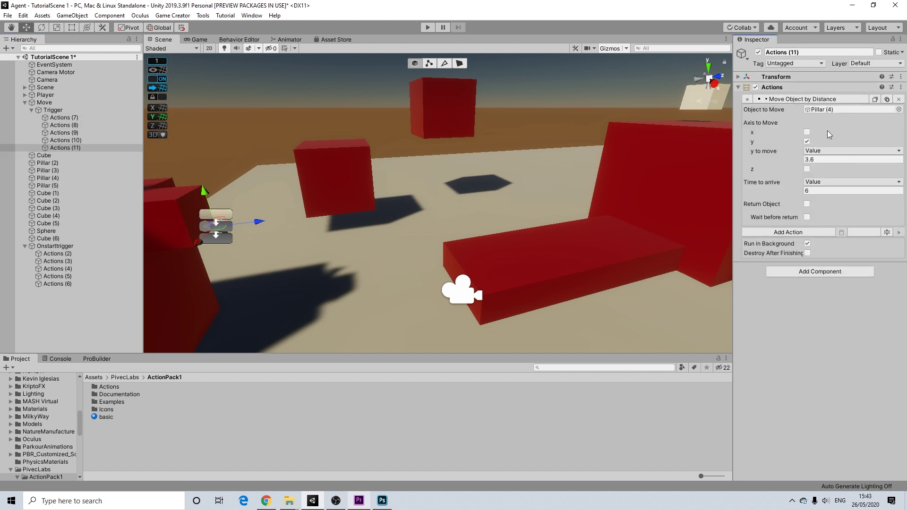
{"action": "left_click_drag", "start_coordinate": [48, 186], "coordinate": [822, 111]}
{"action": "type", "text": "3.8"}
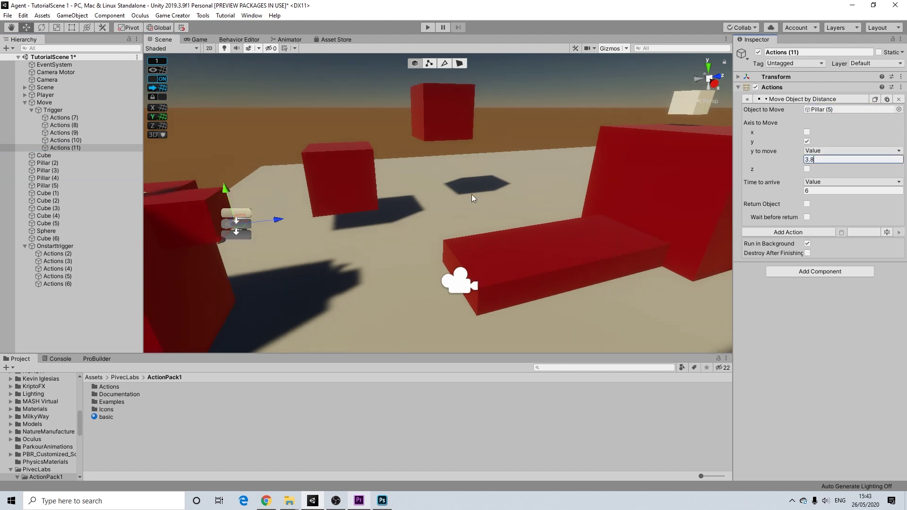
Examine the large block Cube (1) behind the pillar platform and its surroundings.
{"action": "scroll", "coordinate": [471, 195], "scroll_direction": "down", "scroll_amount": 4}
{"action": "scroll", "coordinate": [484, 195], "scroll_direction": "up", "scroll_amount": 3}
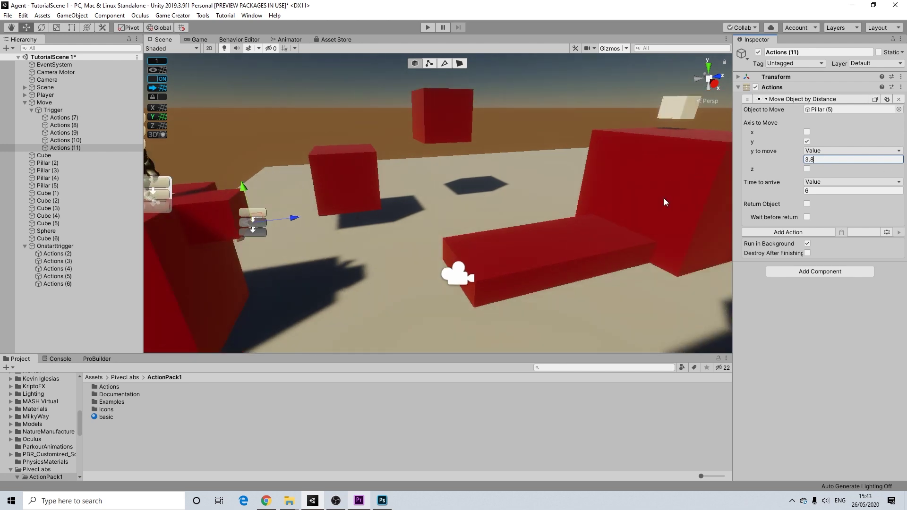
{"action": "right_click_drag", "start_coordinate": [550, 194], "coordinate": [559, 239]}
{"action": "left_click", "coordinate": [560, 237]}
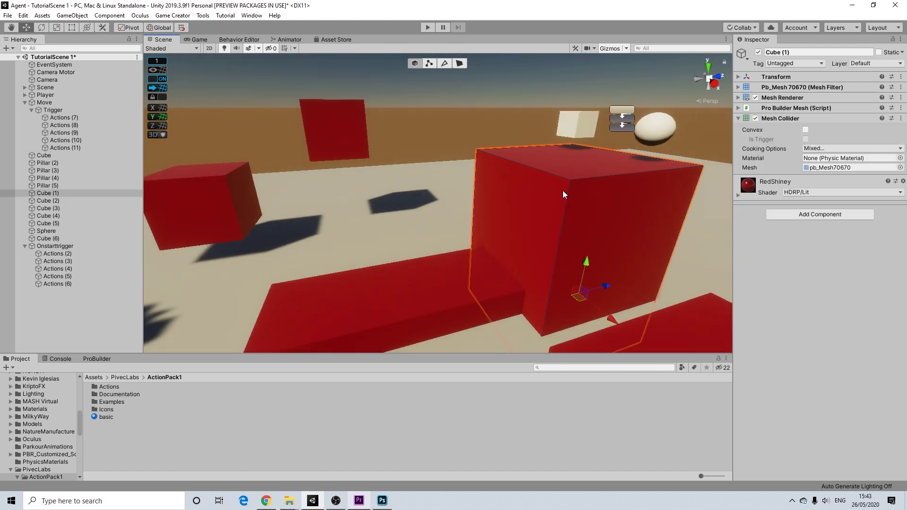
{"action": "scroll", "coordinate": [348, 235], "scroll_direction": "down", "scroll_amount": 3}
{"action": "middle_click_drag", "start_coordinate": [349, 235], "coordinate": [506, 201]}
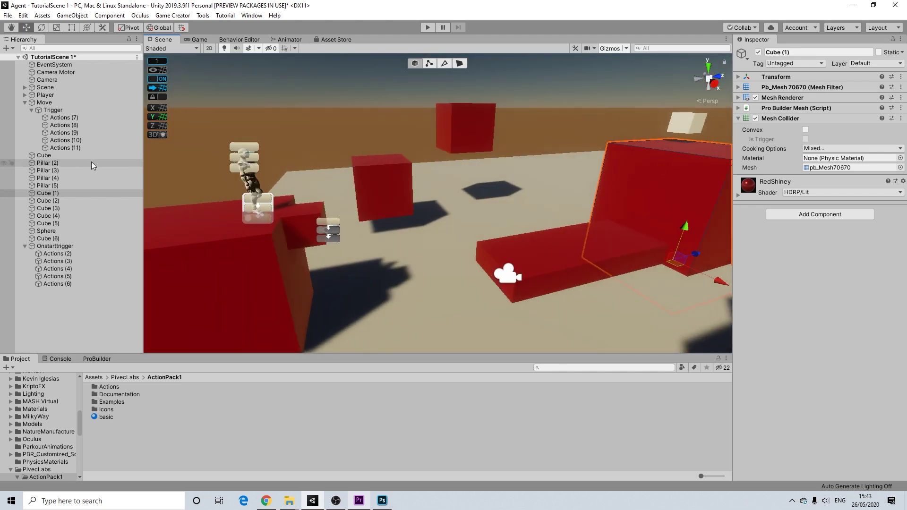
Review the move actions from Actions (11) back to Actions (8) and the Trigger object's enter and exit triggers.
{"action": "left_click", "coordinate": [63, 147]}
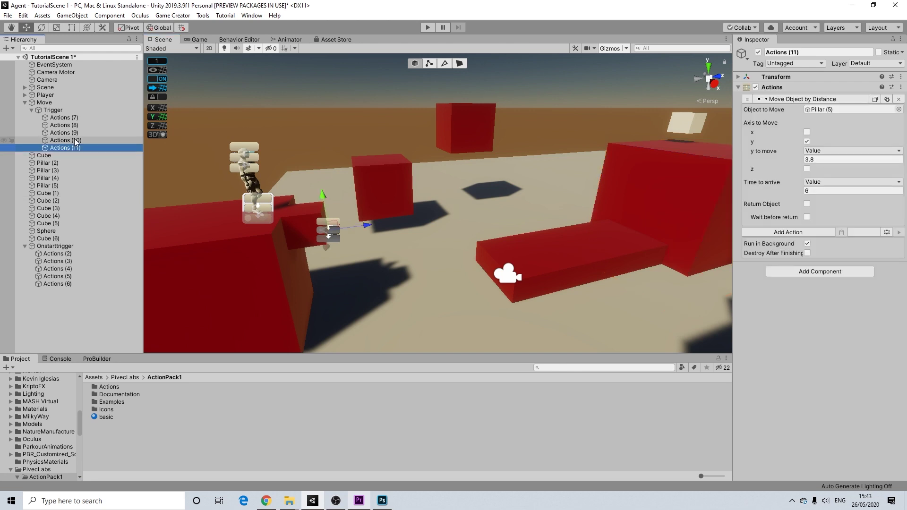
{"action": "left_click", "coordinate": [74, 141]}
{"action": "left_click", "coordinate": [73, 132]}
{"action": "left_click", "coordinate": [72, 125]}
{"action": "left_click", "coordinate": [72, 117]}
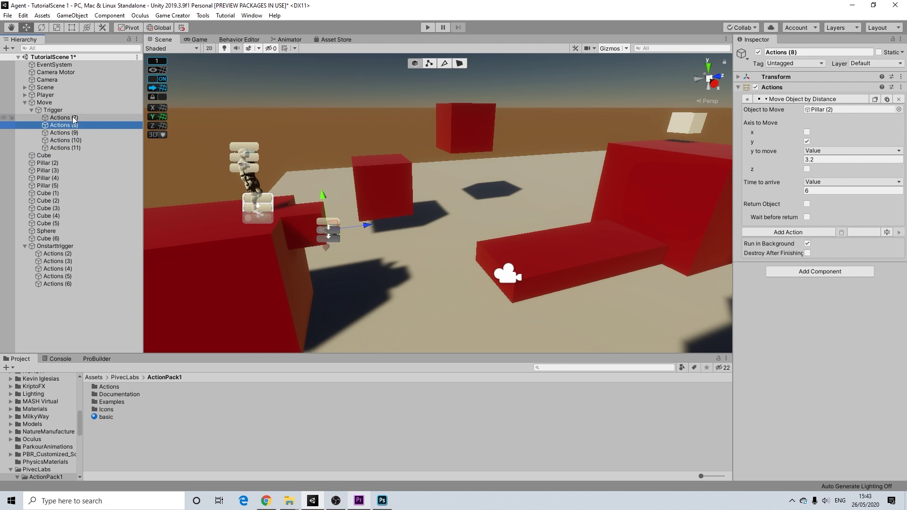
{"action": "left_click", "coordinate": [48, 110]}
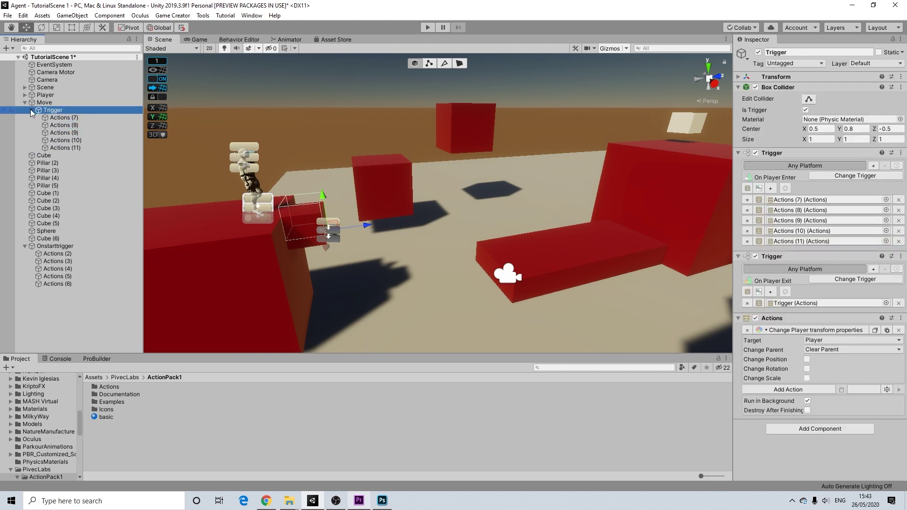
Collapse the Trigger and Move objects in the Hierarchy.
{"action": "left_click", "coordinate": [31, 109]}
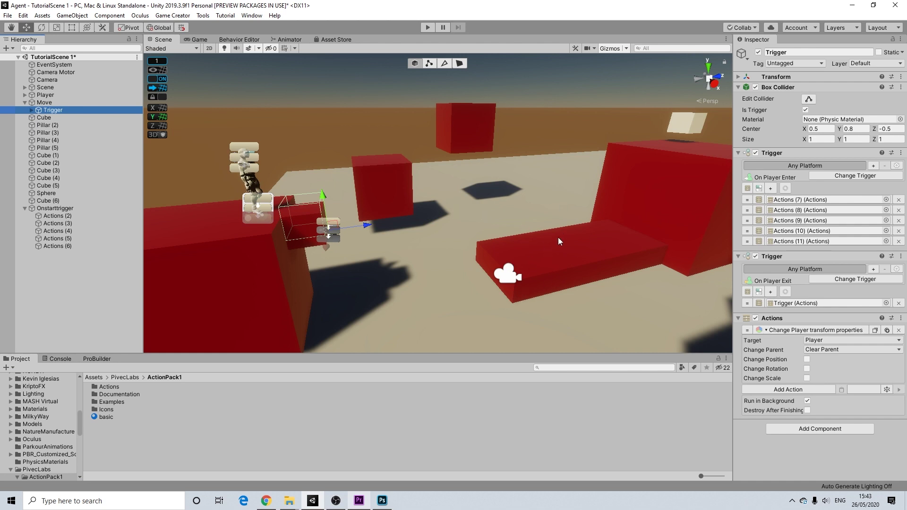
{"action": "right_click_drag", "start_coordinate": [633, 237], "coordinate": [525, 236]}
{"action": "left_click", "coordinate": [25, 103]}
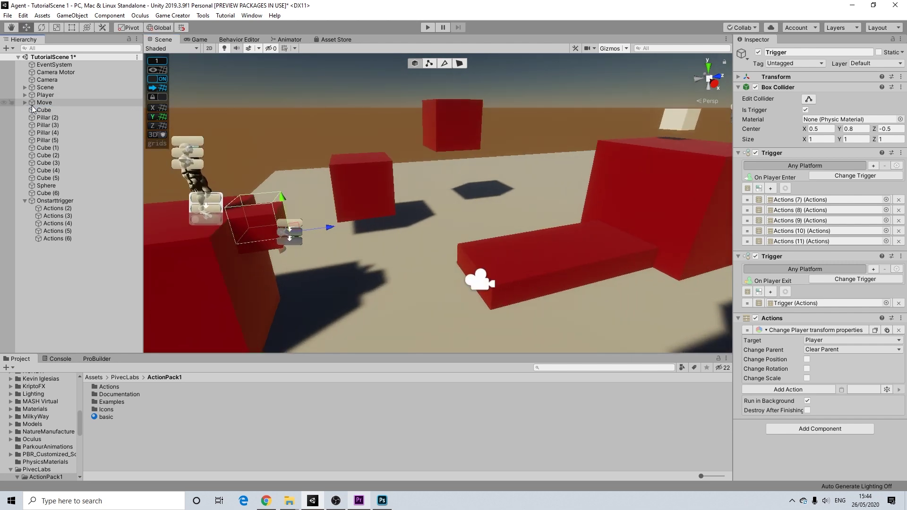
Duplicate Pillar (2) and make the copy a child of Pillar (2).
{"action": "left_click", "coordinate": [501, 262]}
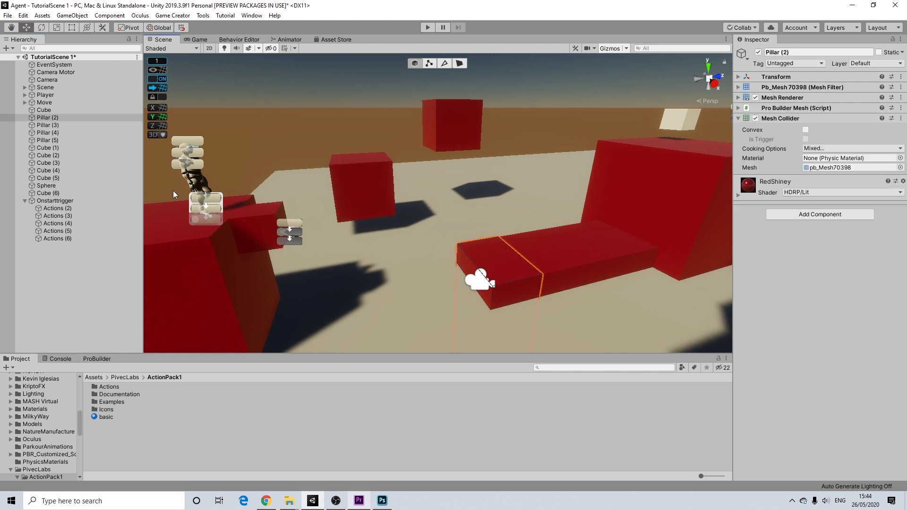
{"action": "left_click", "coordinate": [48, 119]}
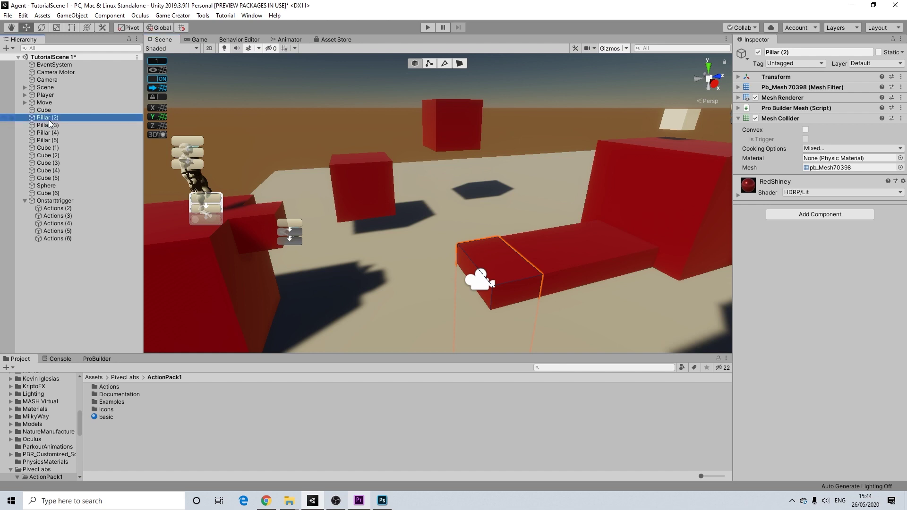
{"action": "key", "text": "ctrl+d"}
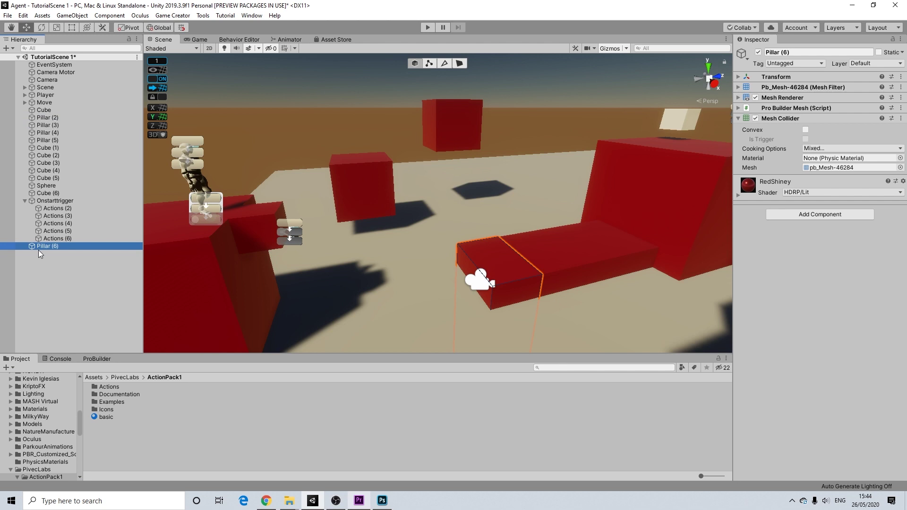
{"action": "left_click_drag", "start_coordinate": [42, 243], "coordinate": [47, 117]}
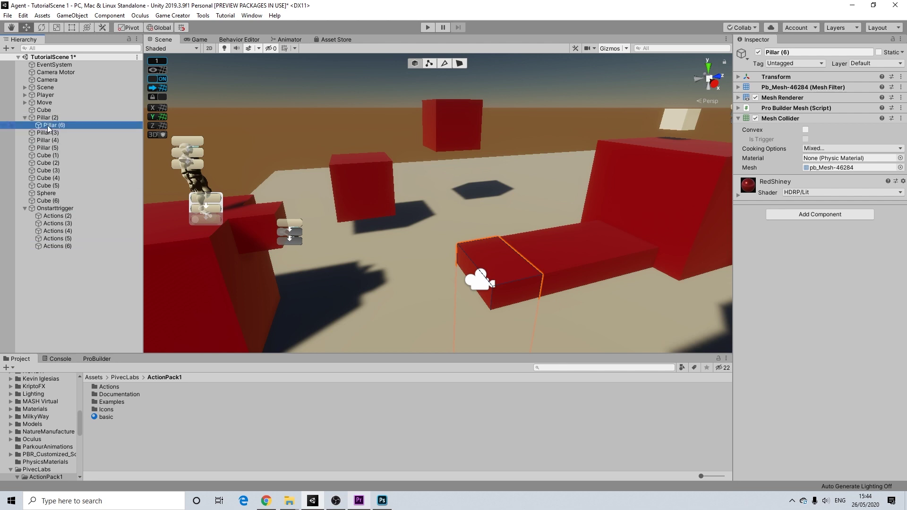
Add a Box Collider to Pillar (6) under Pillar (2) and make it a trigger.
{"action": "left_click", "coordinate": [803, 214]}
{"action": "type", "text": "b"}
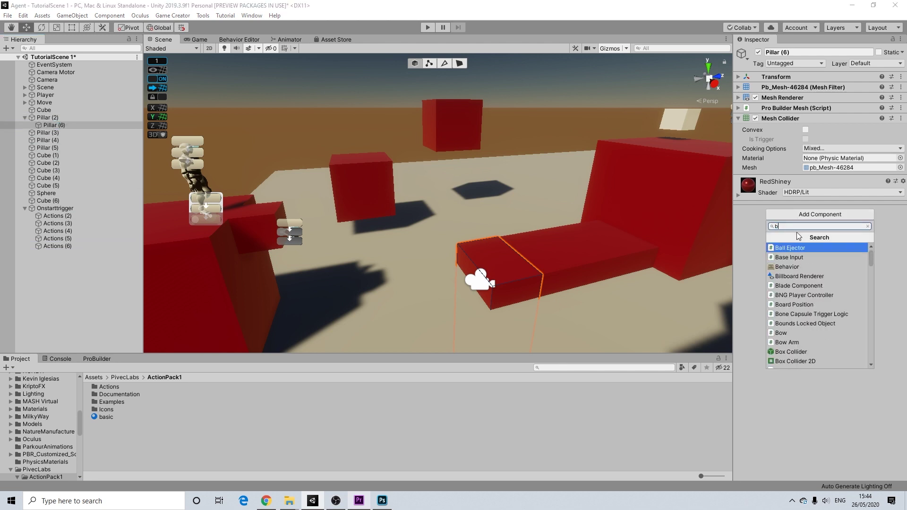
{"action": "type", "text": "ox"}
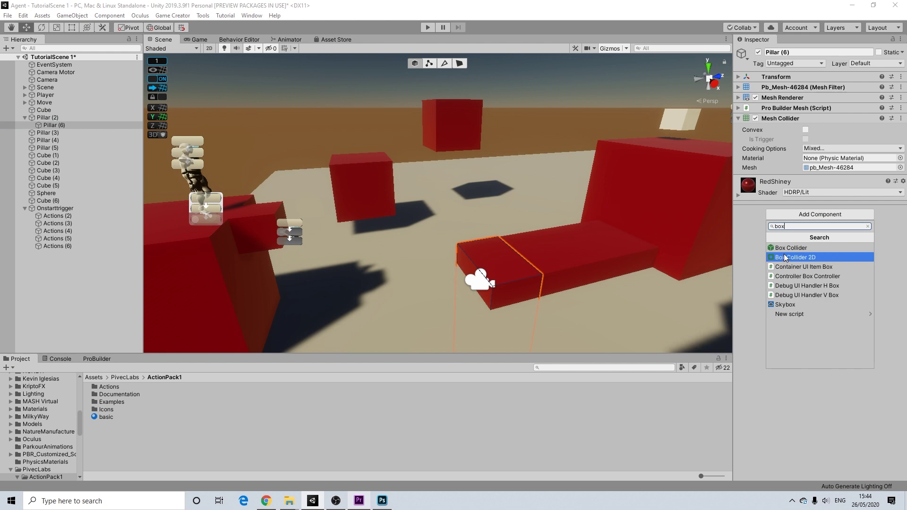
{"action": "left_click", "coordinate": [785, 252]}
{"action": "left_click", "coordinate": [805, 203]}
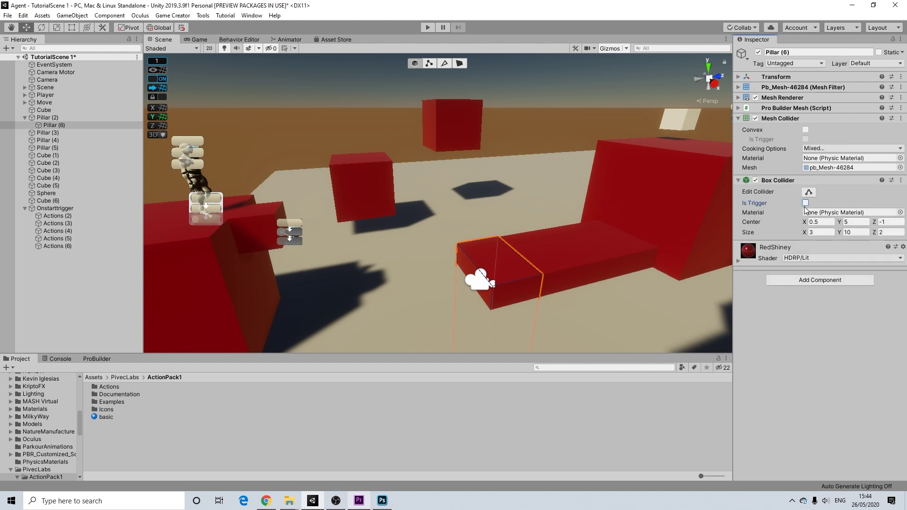
Remove the Mesh Collider, Pro Builder Mesh script, Mesh Renderer and Mesh Filter from Pillar (6), keeping only its Box Collider.
{"action": "left_click", "coordinate": [900, 119]}
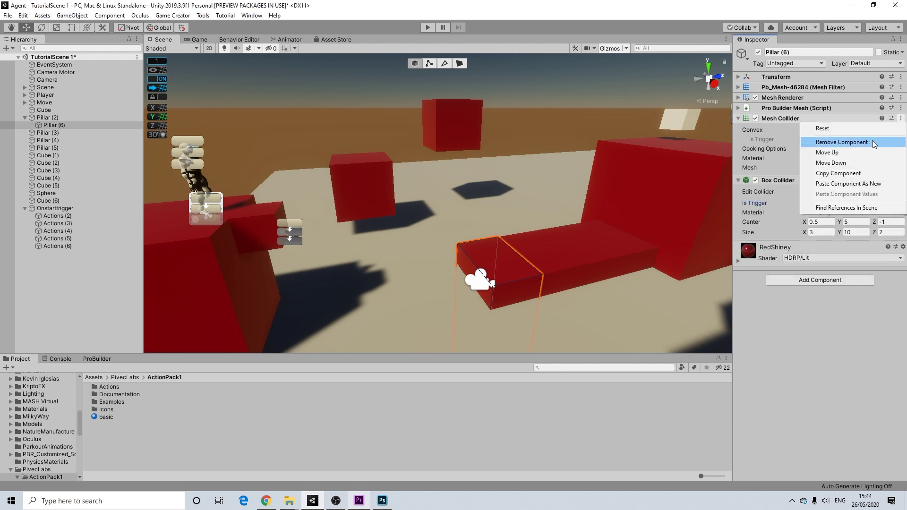
{"action": "left_click", "coordinate": [874, 133]}
{"action": "left_click", "coordinate": [901, 108]}
{"action": "left_click", "coordinate": [843, 121]}
{"action": "left_click", "coordinate": [901, 108]}
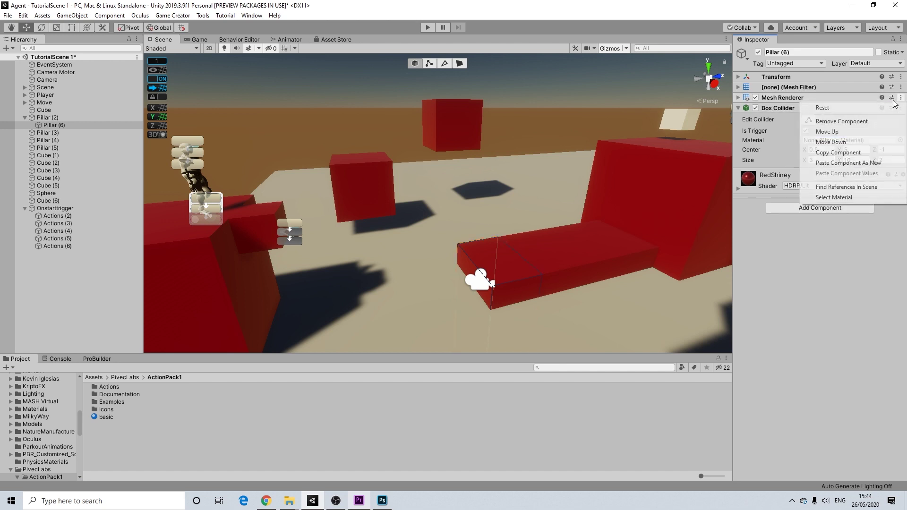
{"action": "left_click", "coordinate": [843, 122]}
{"action": "left_click", "coordinate": [901, 87]}
{"action": "left_click", "coordinate": [843, 111]}
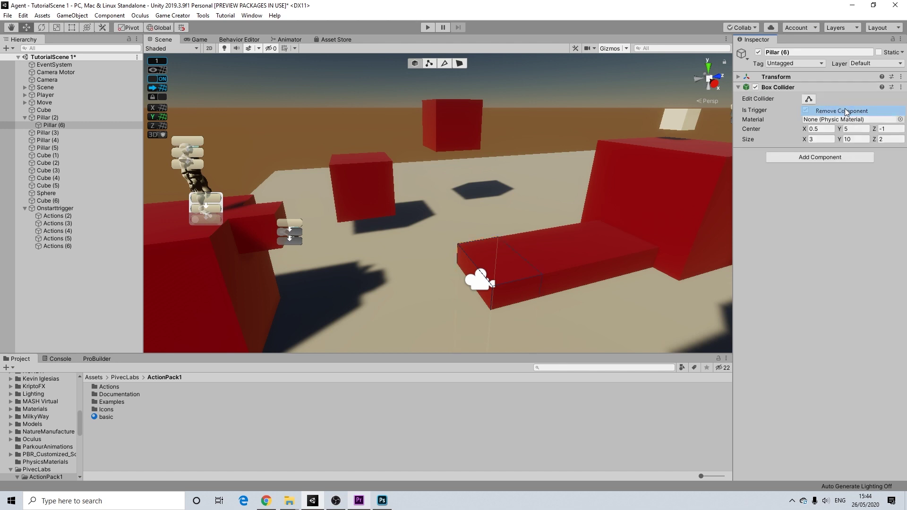
Rename the child object Pillar (6) as Trigger.
{"action": "left_click", "coordinate": [56, 125]}
{"action": "right_click", "coordinate": [49, 125]}
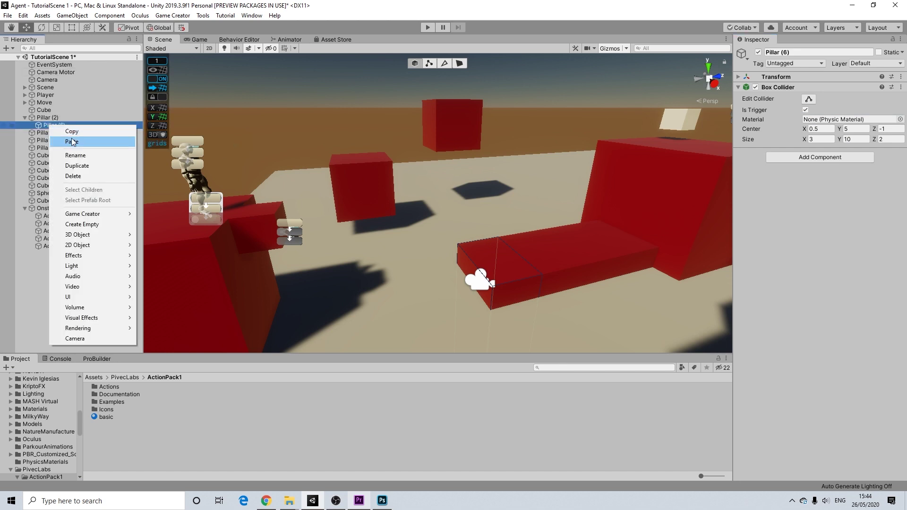
{"action": "left_click", "coordinate": [69, 155]}
{"action": "type", "text": "Trigger"}
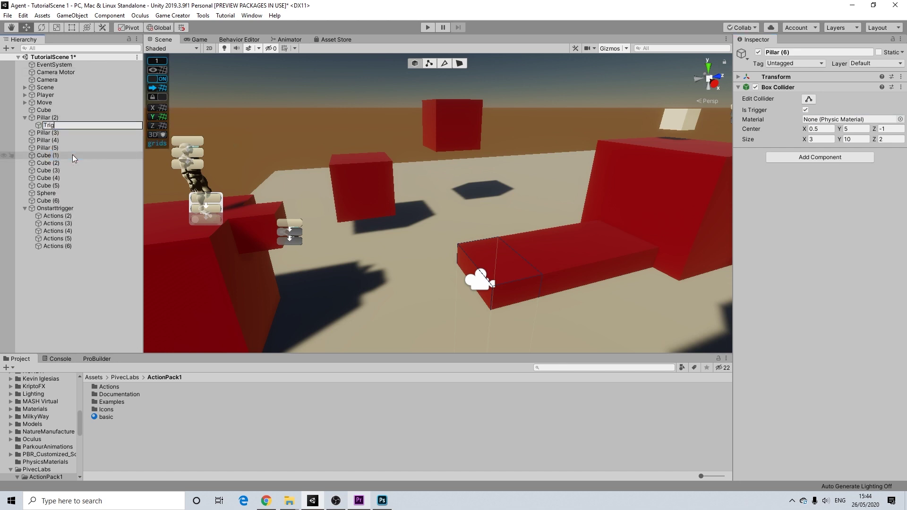
{"action": "key", "text": "Return"}
{"action": "left_click", "coordinate": [409, 65]}
Raise the Trigger object above its parent pillar to a Y position of 1.
{"action": "left_click", "coordinate": [55, 125]}
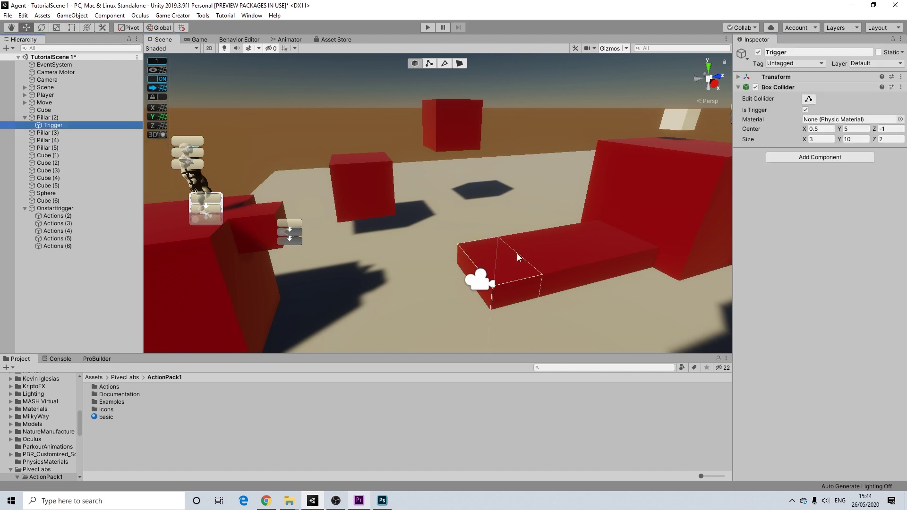
{"action": "scroll", "coordinate": [583, 257], "scroll_direction": "down", "scroll_amount": 2}
{"action": "left_click", "coordinate": [776, 76]}
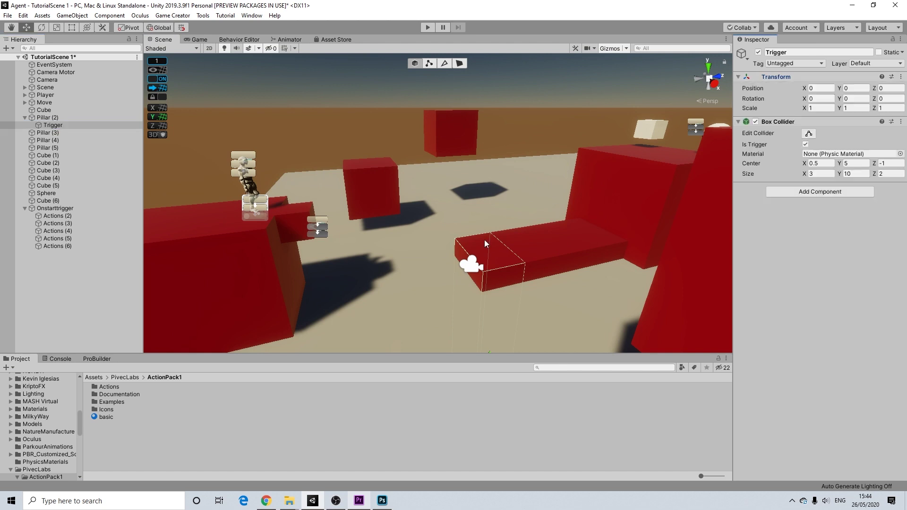
{"action": "scroll", "coordinate": [472, 260], "scroll_direction": "down", "scroll_amount": 2}
{"action": "scroll", "coordinate": [497, 315], "scroll_direction": "down", "scroll_amount": 2}
{"action": "left_click_drag", "start_coordinate": [479, 323], "coordinate": [460, 222]}
{"action": "scroll", "coordinate": [452, 258], "scroll_direction": "up", "scroll_amount": 3}
{"action": "middle_click_drag", "start_coordinate": [459, 265], "coordinate": [435, 253]}
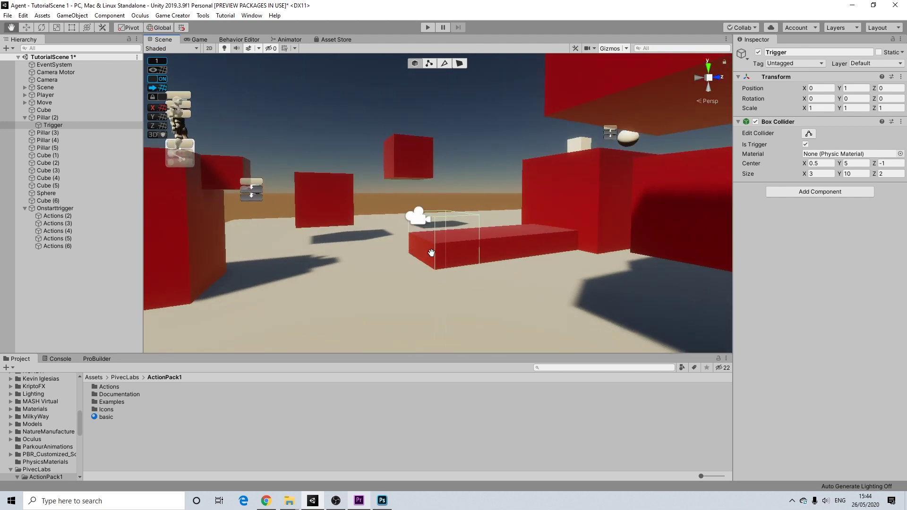
Add a Trigger component to the Trigger object and set its event to On Player Enter.
{"action": "scroll", "coordinate": [437, 253], "scroll_direction": "up", "scroll_amount": 2}
{"action": "left_click_drag", "start_coordinate": [438, 253], "coordinate": [169, 180], "text": "alt"}
{"action": "left_click", "coordinate": [808, 194]}
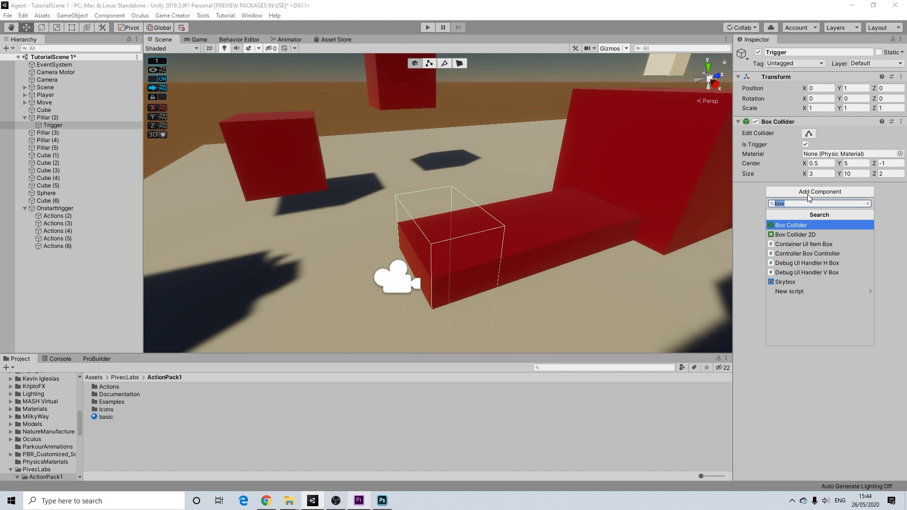
{"action": "type", "text": "trigger"}
{"action": "key", "text": "Return"}
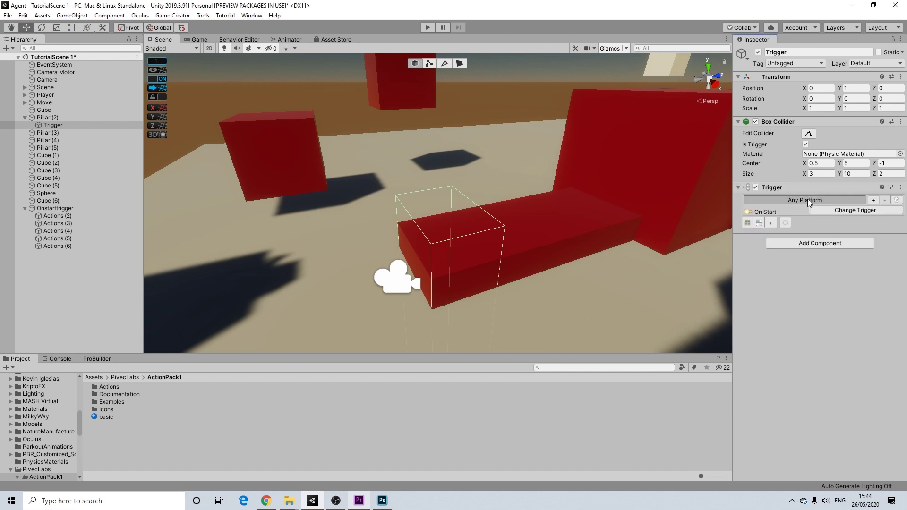
{"action": "left_click", "coordinate": [812, 211]}
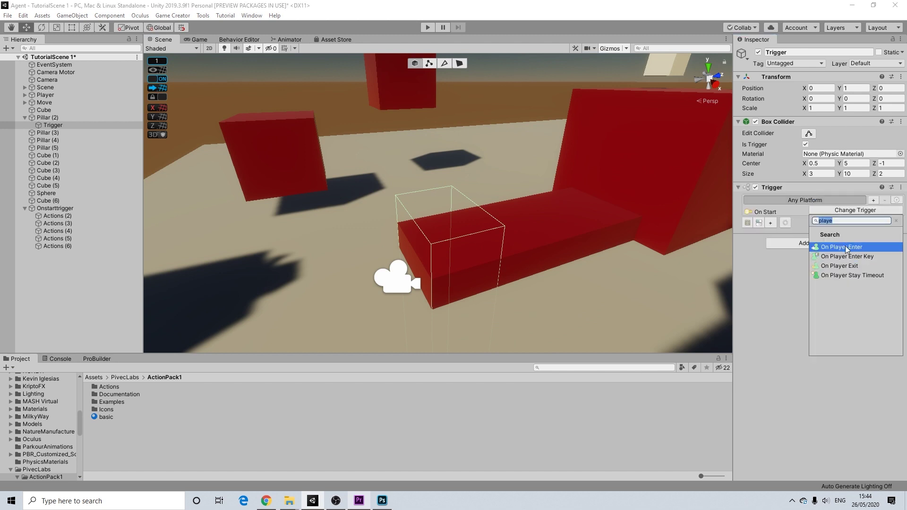
{"action": "left_click", "coordinate": [846, 245]}
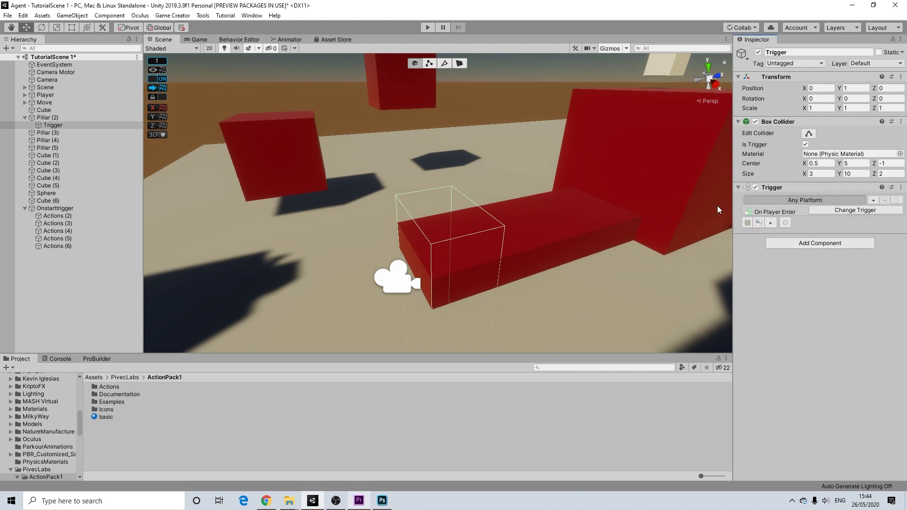
Create an Actions object for the trigger and give it a Shake an Object action targeting Pillar (2).
{"action": "left_click", "coordinate": [748, 224]}
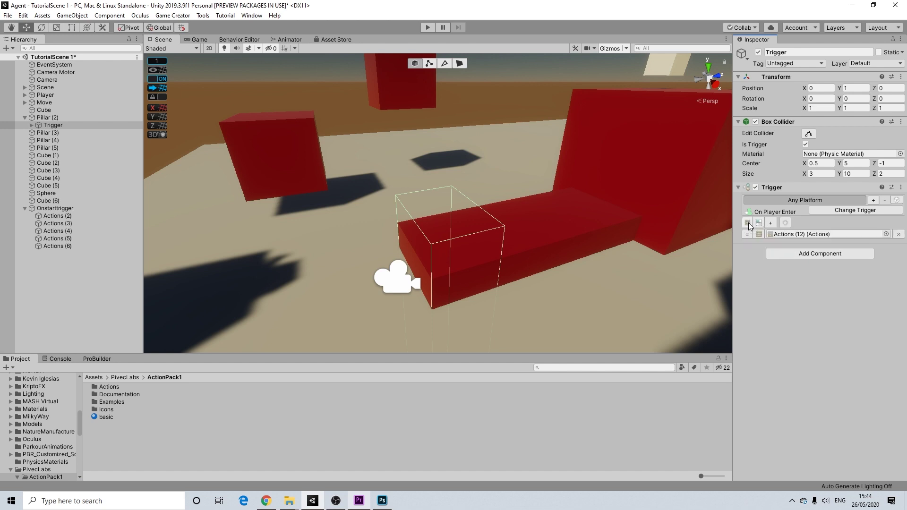
{"action": "left_click", "coordinate": [31, 125]}
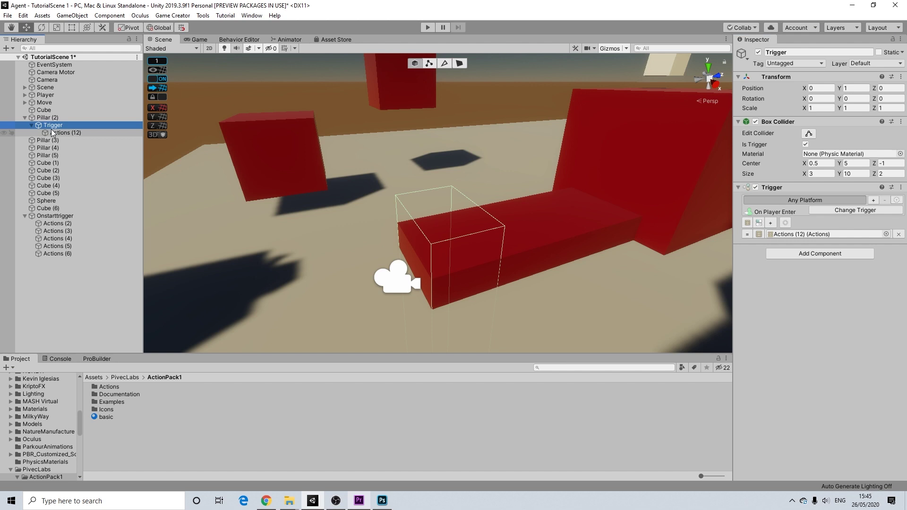
{"action": "left_click", "coordinate": [64, 133]}
{"action": "left_click", "coordinate": [787, 134]}
{"action": "type", "text": "s"}
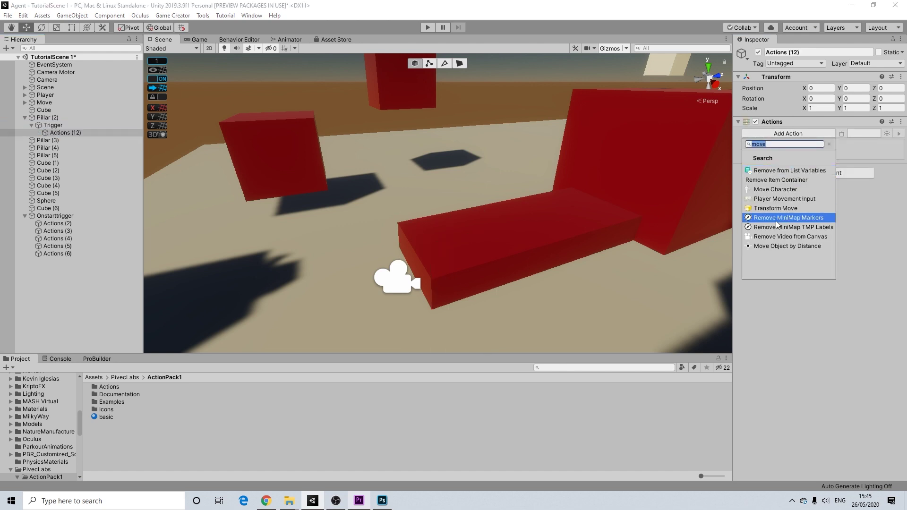
{"action": "type", "text": "hake"}
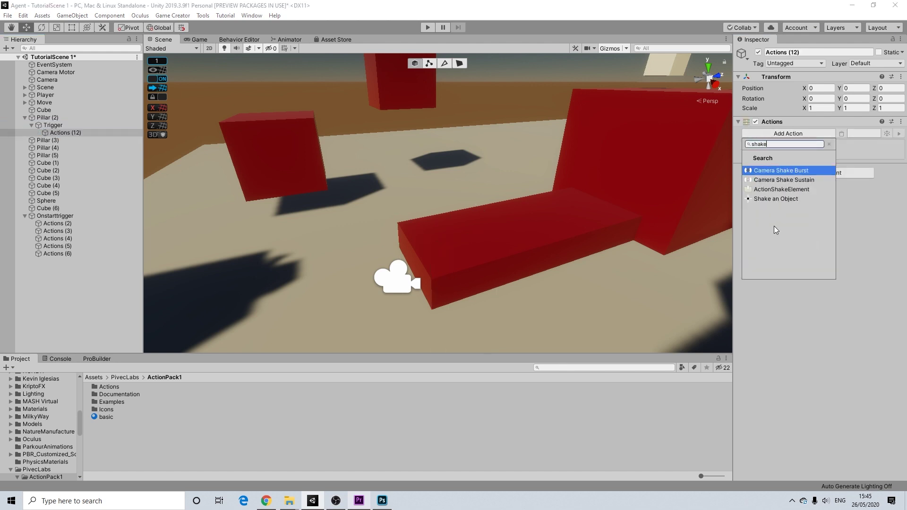
{"action": "left_click", "coordinate": [766, 198]}
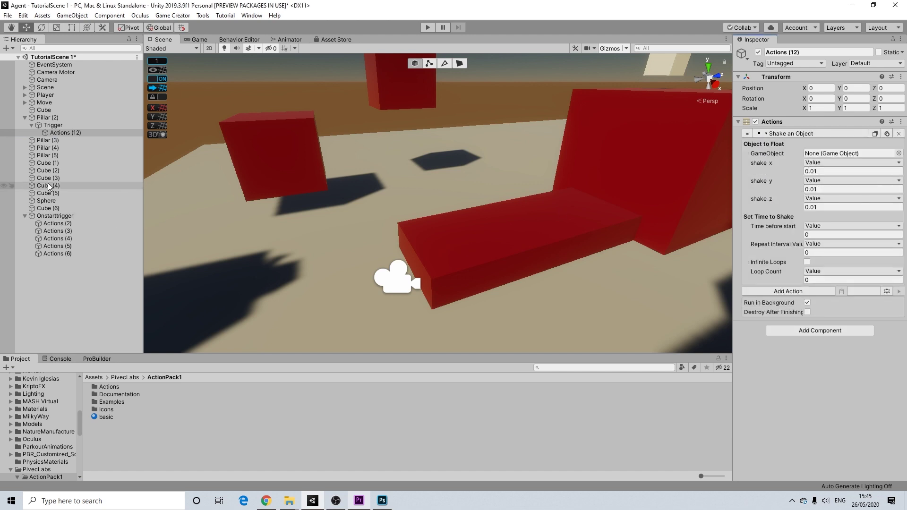
{"action": "left_click_drag", "start_coordinate": [45, 118], "coordinate": [828, 159]}
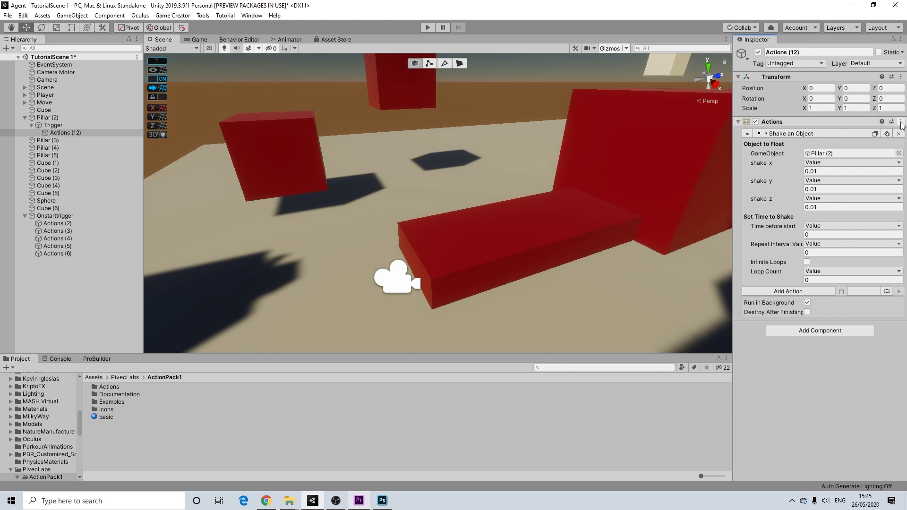
Set the shake action's shake_x, shake_y and shake_z values to 0.02.
{"action": "left_click", "coordinate": [813, 172]}
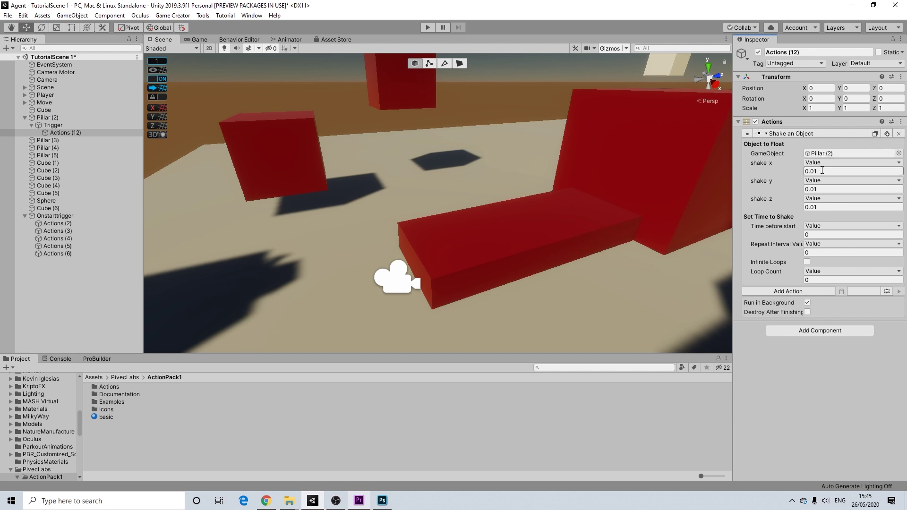
{"action": "double_click", "coordinate": [815, 172]}
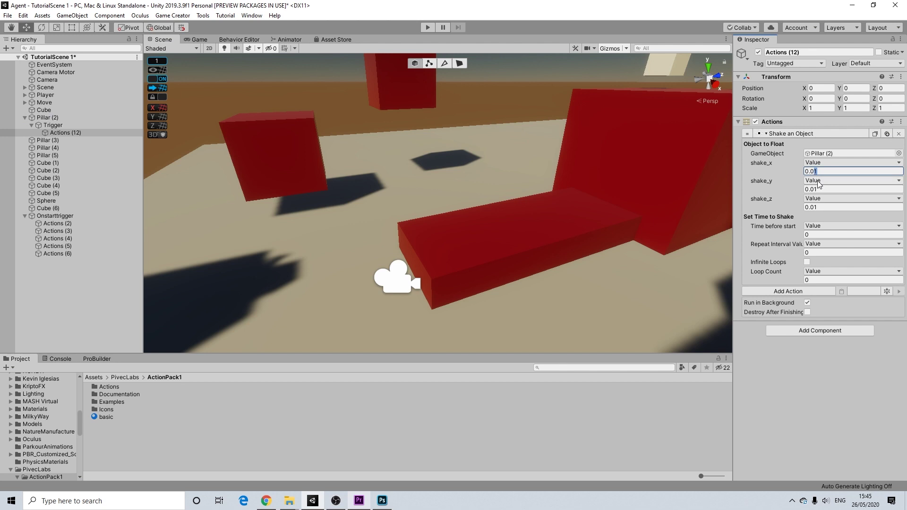
{"action": "type", "text": "02"}
{"action": "double_click", "coordinate": [819, 190]}
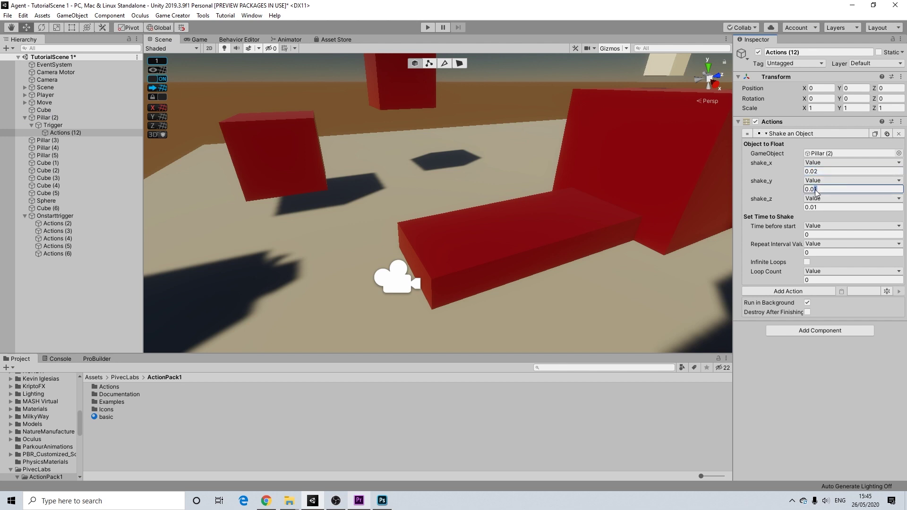
{"action": "type", "text": "02"}
{"action": "left_click", "coordinate": [822, 213]}
{"action": "double_click", "coordinate": [816, 207]}
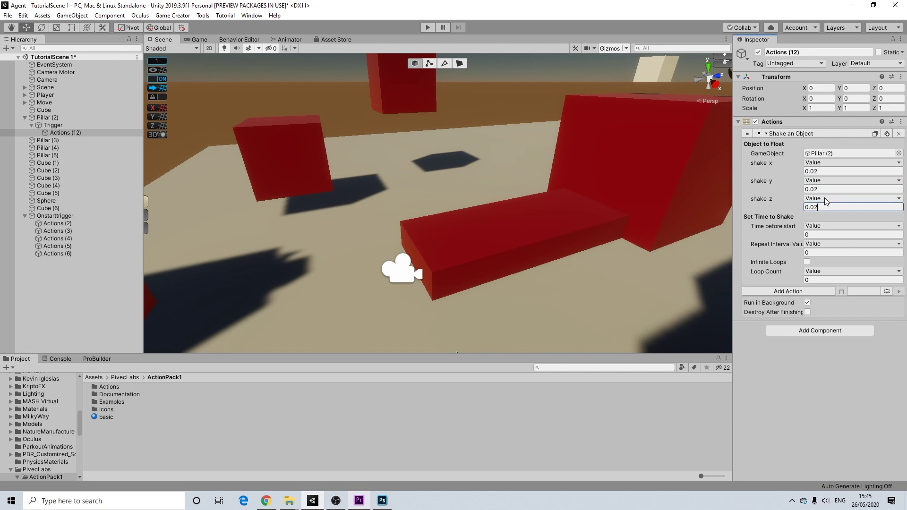
Set the shake action's repeat interval to 0.1.
{"action": "scroll", "coordinate": [470, 210], "scroll_direction": "down", "scroll_amount": 2}
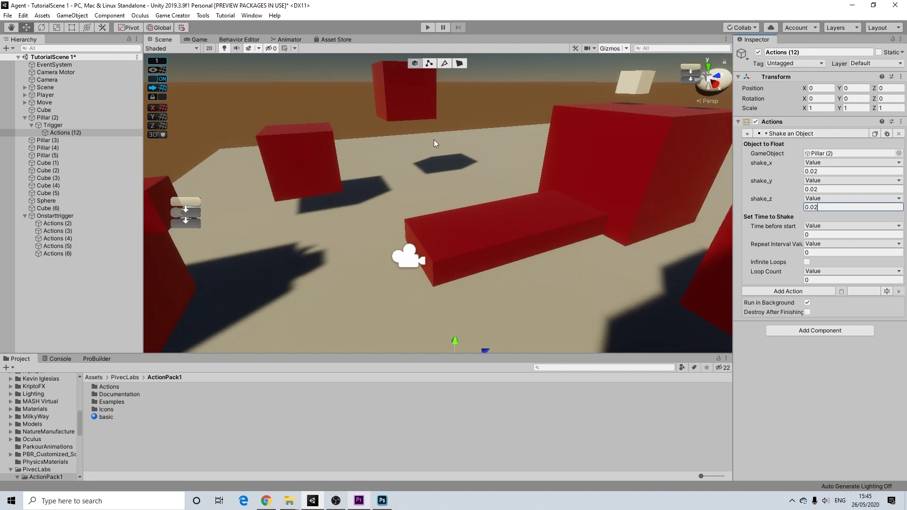
{"action": "left_click_drag", "start_coordinate": [433, 140], "coordinate": [440, 156], "text": "alt"}
{"action": "scroll", "coordinate": [453, 184], "scroll_direction": "up", "scroll_amount": 3}
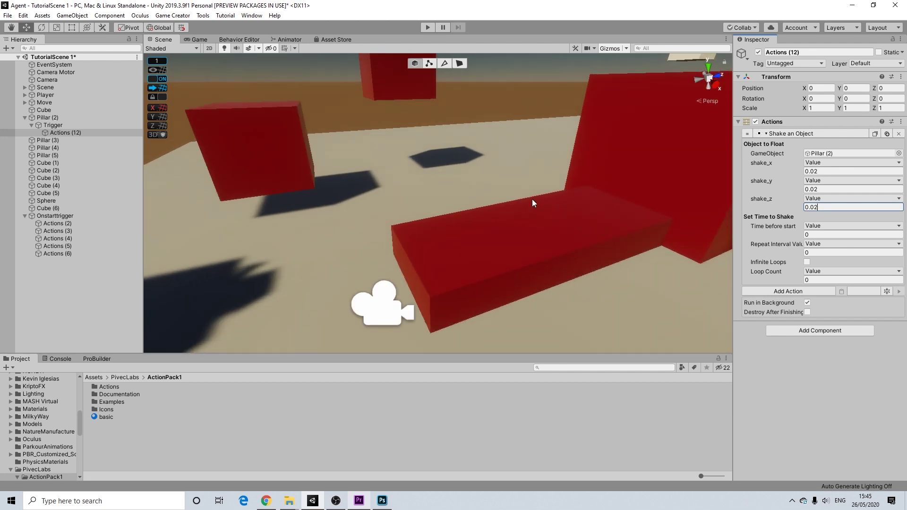
{"action": "key", "text": "Tab"}
{"action": "key", "text": "Tab"}
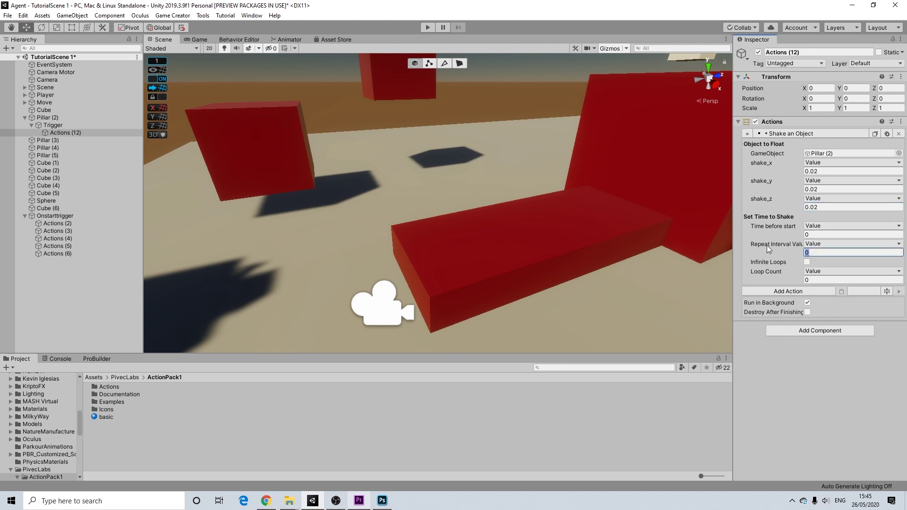
{"action": "type", "text": "0.1"}
Add a Wait action of 2 seconds after the shake action.
{"action": "left_click", "coordinate": [793, 291]}
{"action": "type", "text": "wait"}
{"action": "key", "text": "Return"}
{"action": "left_click", "coordinate": [805, 301]}
{"action": "type", "text": "2"}
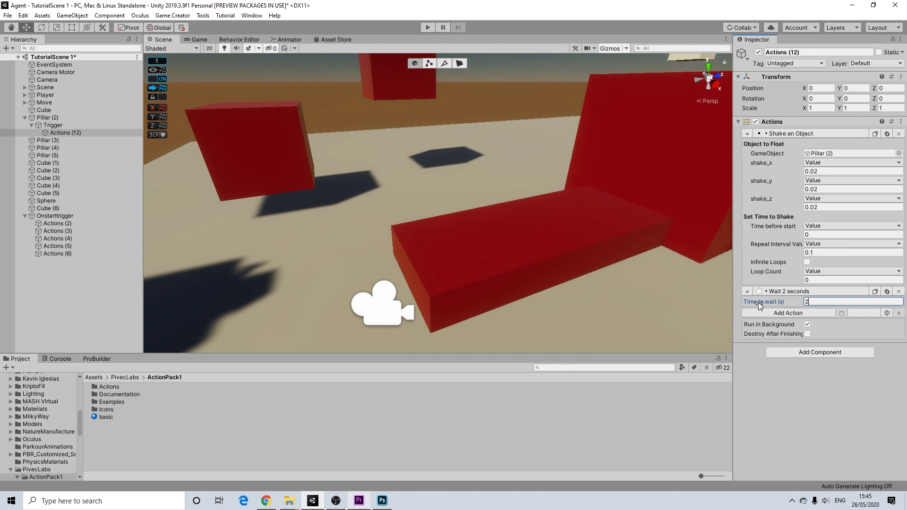
Add a Move Object by Distance action that moves Pillar (2) by -3.2 on the y axis.
{"action": "left_click", "coordinate": [775, 314]}
{"action": "type", "text": "move"}
{"action": "left_click", "coordinate": [792, 426]}
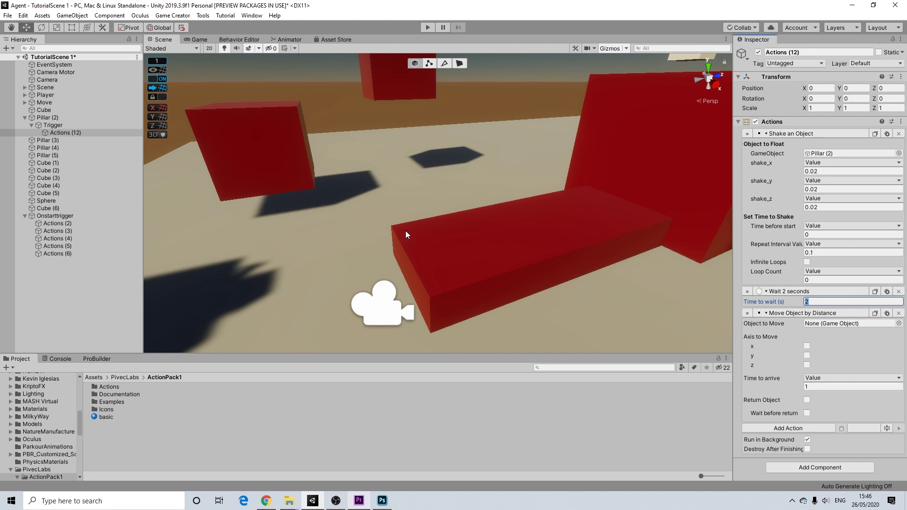
{"action": "left_click", "coordinate": [807, 355]}
{"action": "left_click", "coordinate": [813, 374]}
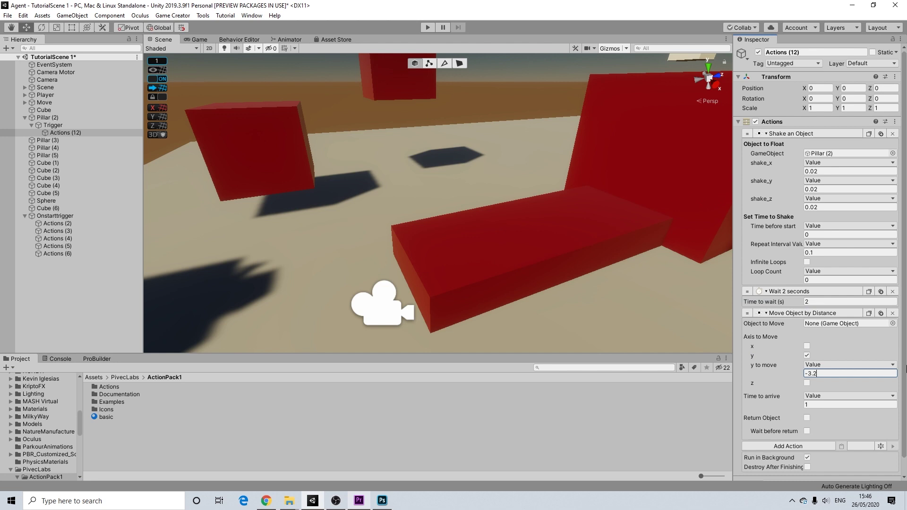
{"action": "left_click_drag", "start_coordinate": [47, 117], "coordinate": [832, 324]}
{"action": "scroll", "coordinate": [615, 234], "scroll_direction": "down", "scroll_amount": 4}
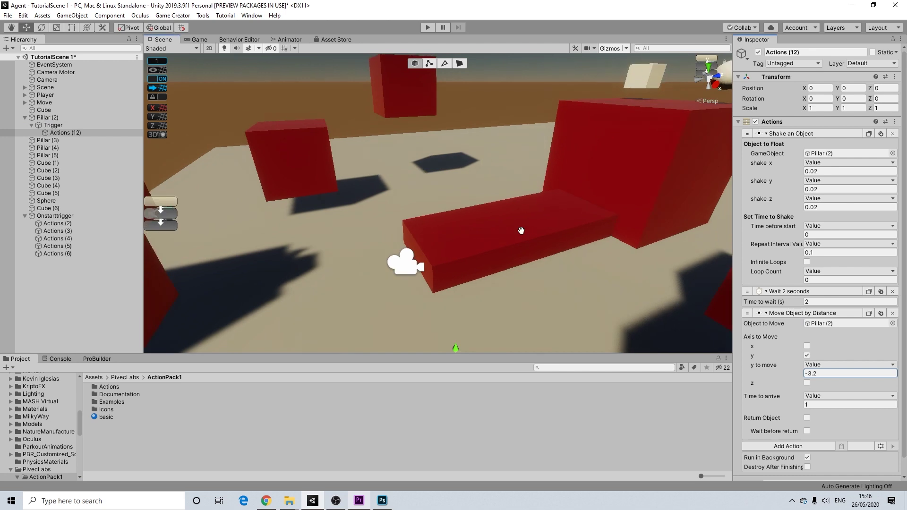
{"action": "middle_click_drag", "start_coordinate": [520, 228], "coordinate": [576, 229]}
{"action": "scroll", "coordinate": [574, 229], "scroll_direction": "down", "scroll_amount": 3}
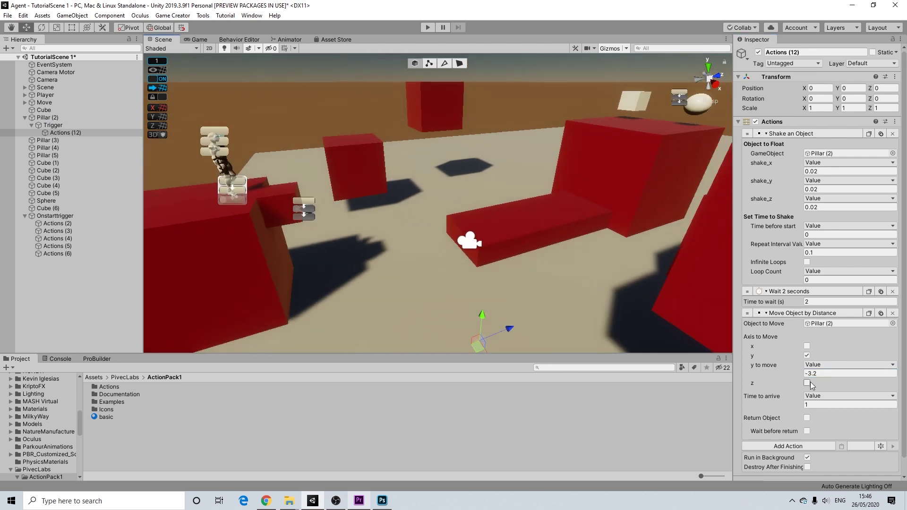
{"action": "scroll", "coordinate": [543, 253], "scroll_direction": "up", "scroll_amount": 4}
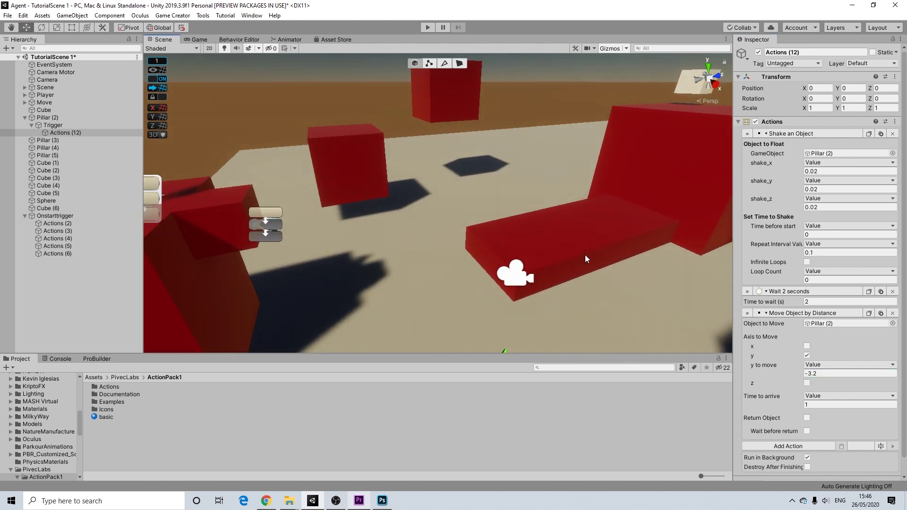
{"action": "middle_click_drag", "start_coordinate": [536, 241], "coordinate": [505, 240]}
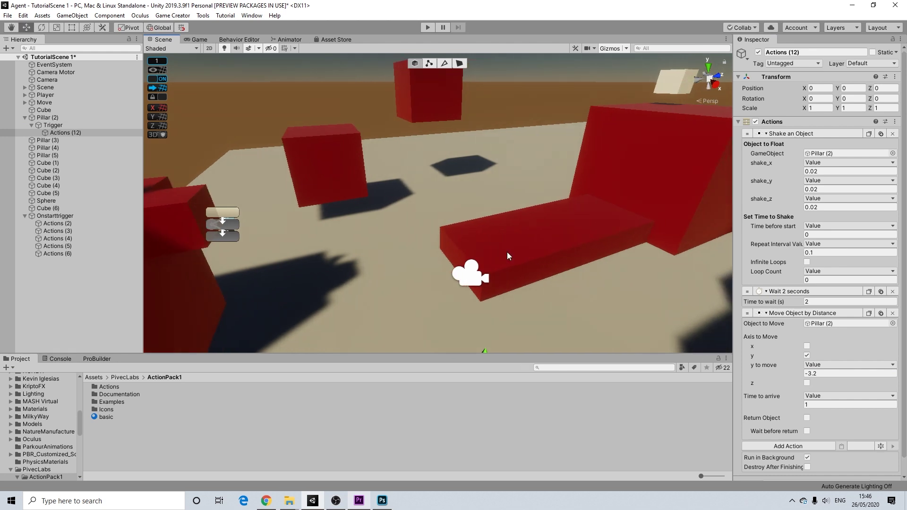
Set the shake action's loop count to 20 and the move action's time to arrive to 0.5.
{"action": "scroll", "coordinate": [510, 253], "scroll_direction": "up", "scroll_amount": 2}
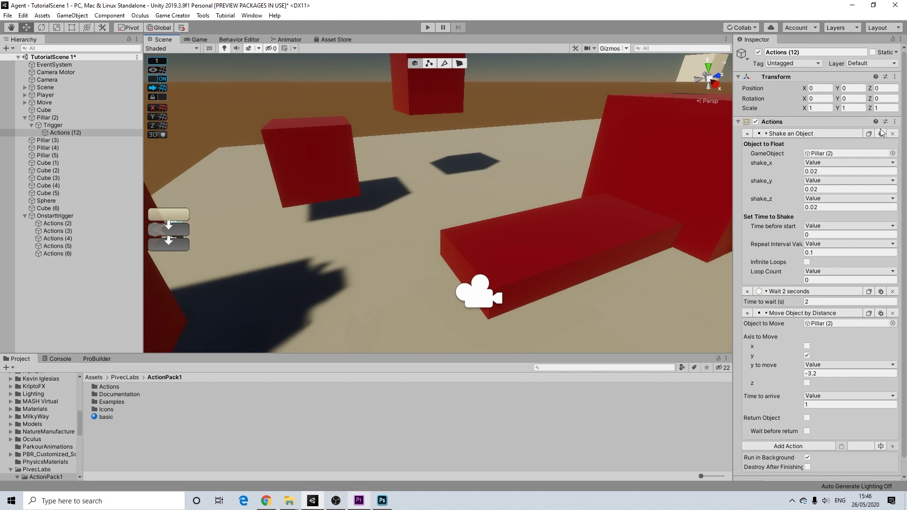
{"action": "scroll", "coordinate": [806, 259], "scroll_direction": "down", "scroll_amount": 2}
{"action": "scroll", "coordinate": [819, 251], "scroll_direction": "up", "scroll_amount": 2}
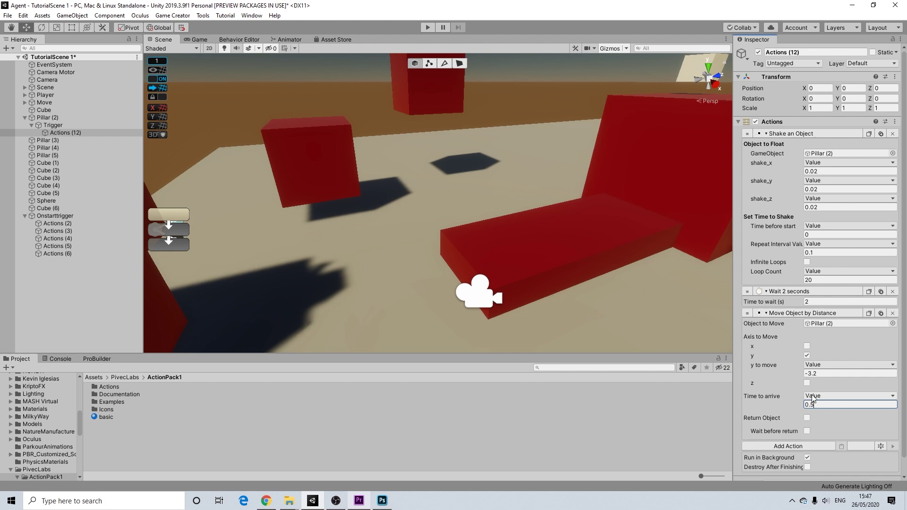
Duplicate Actions (12) under the Trigger of Pillar (2).
{"action": "scroll", "coordinate": [549, 319], "scroll_direction": "down", "scroll_amount": 5}
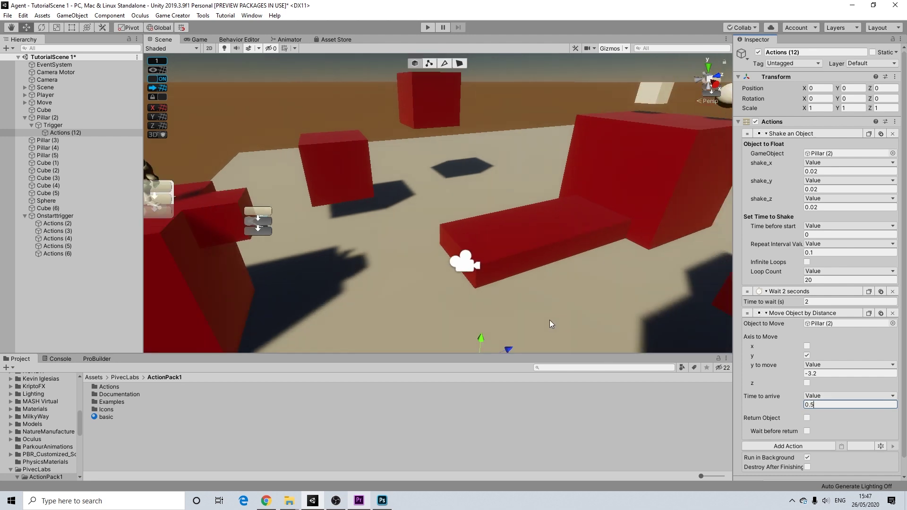
{"action": "middle_click_drag", "start_coordinate": [464, 280], "coordinate": [446, 229]}
{"action": "left_click", "coordinate": [64, 133]}
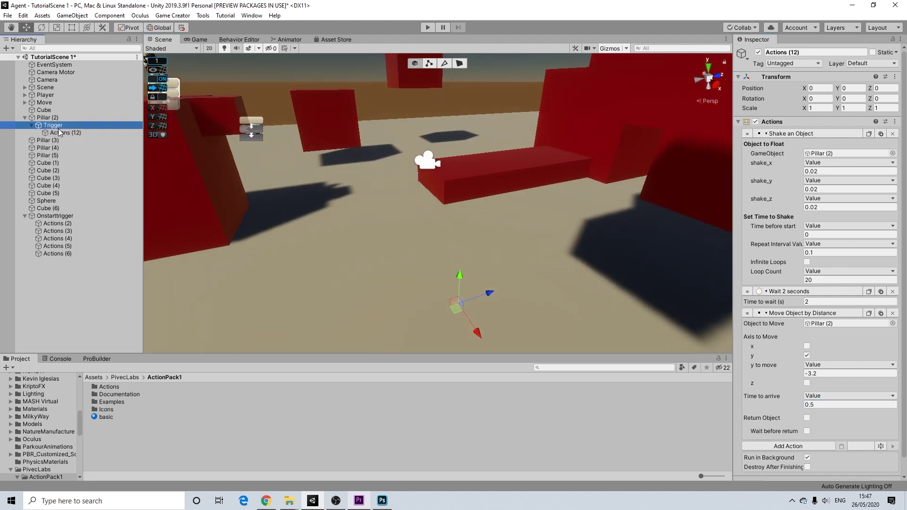
{"action": "key", "text": "ctrl+d"}
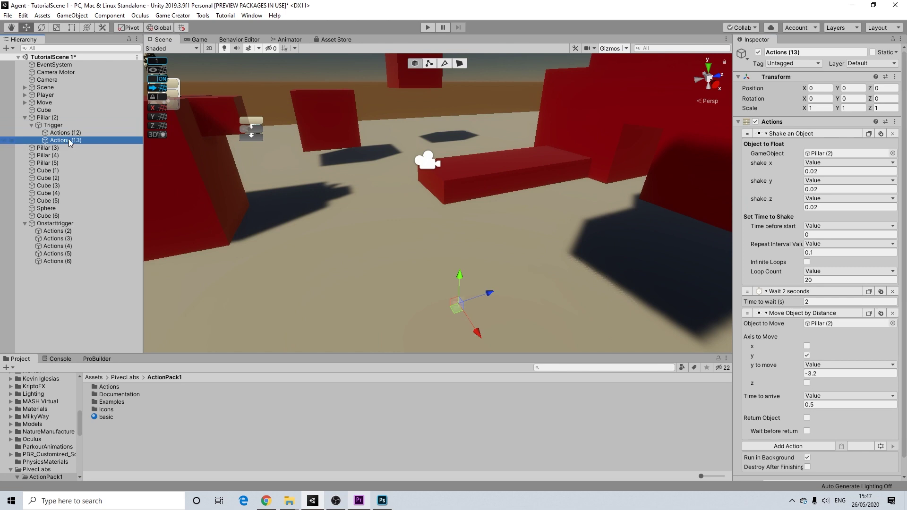
Retarget the duplicated shake and move actions to Pillar (3) and set the y distance to -3.4.
{"action": "middle_click_drag", "start_coordinate": [496, 167], "coordinate": [522, 236]}
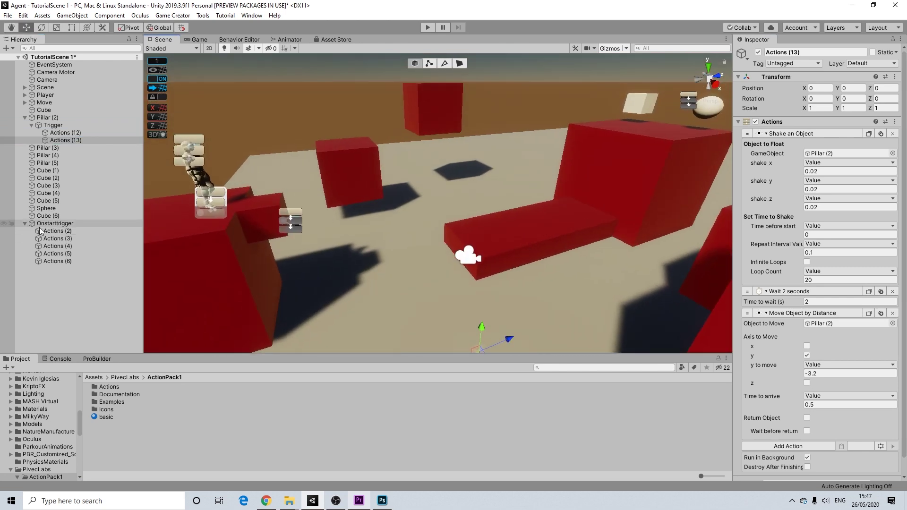
{"action": "left_click_drag", "start_coordinate": [54, 150], "coordinate": [794, 161]}
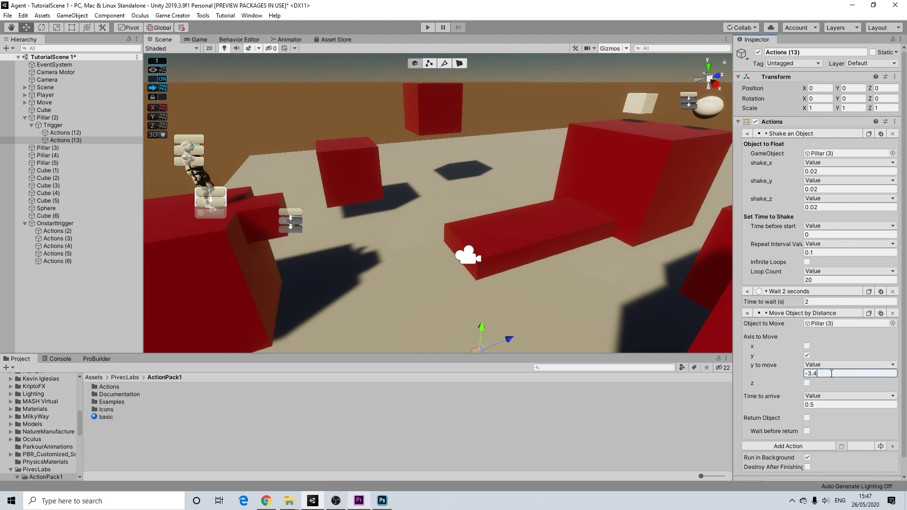
{"action": "scroll", "coordinate": [520, 185], "scroll_direction": "up", "scroll_amount": 5}
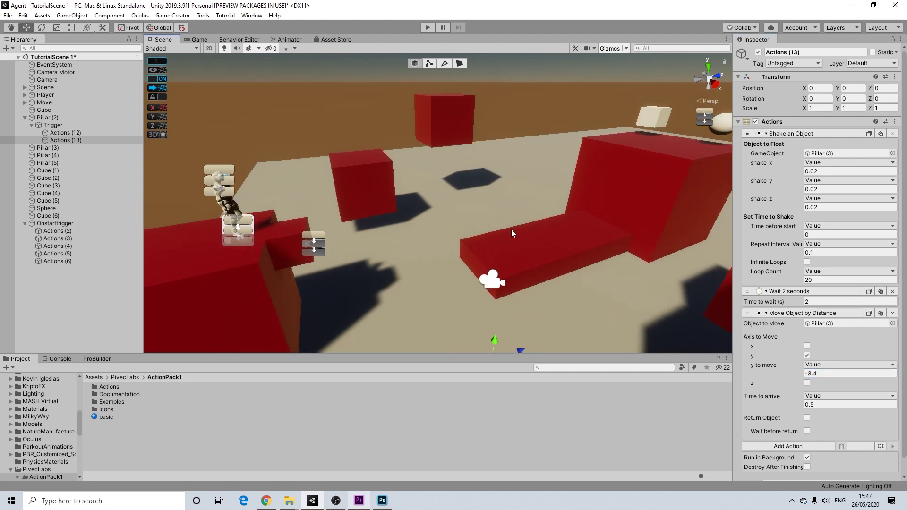
Add a second action slot to Pillar (2)'s On Player Enter trigger and assign Actions (13) to it.
{"action": "middle_click_drag", "start_coordinate": [504, 222], "coordinate": [503, 221]}
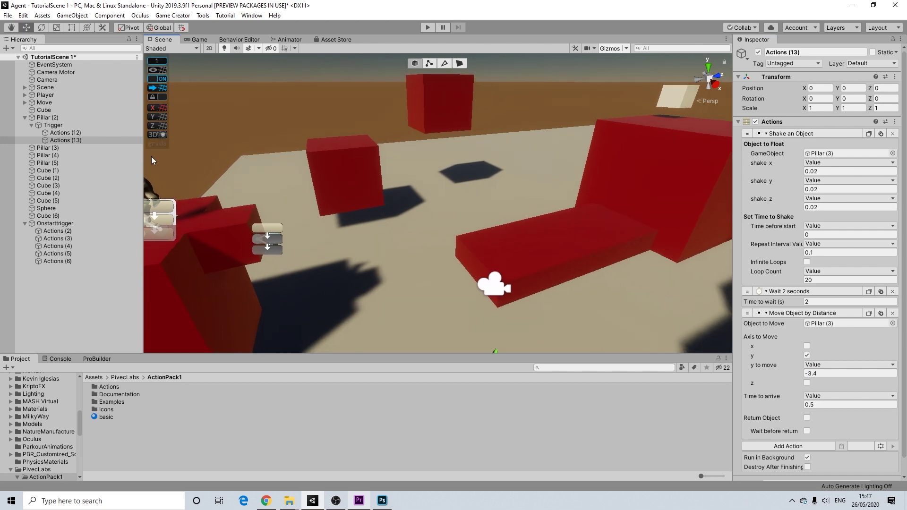
{"action": "left_click", "coordinate": [59, 126]}
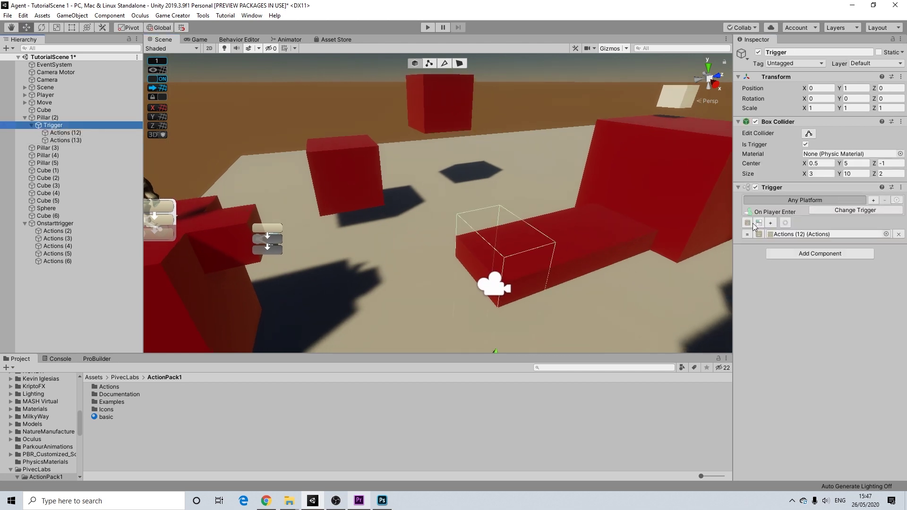
{"action": "left_click", "coordinate": [771, 222]}
{"action": "left_click_drag", "start_coordinate": [64, 141], "coordinate": [808, 244]}
Play-test the scene with both actions on the pillar trigger and stop it.
{"action": "middle_click_drag", "start_coordinate": [405, 263], "coordinate": [471, 268]}
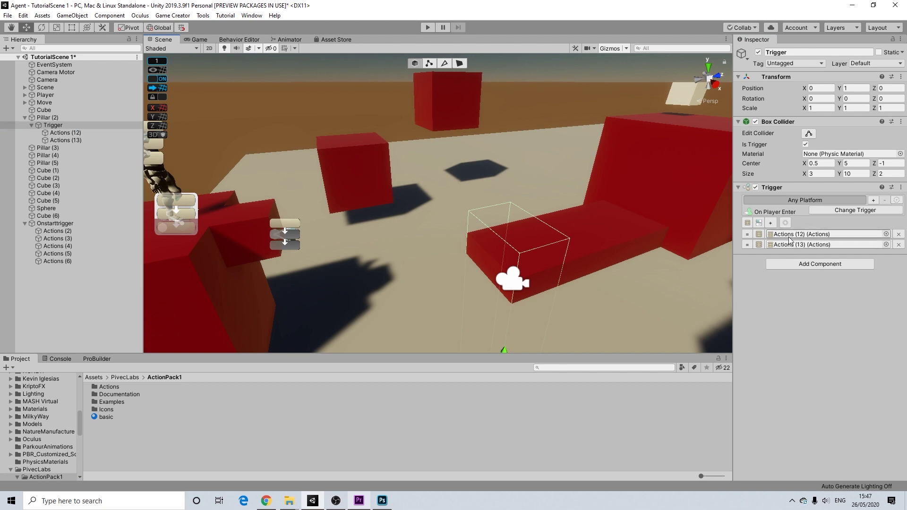
{"action": "left_click", "coordinate": [423, 27]}
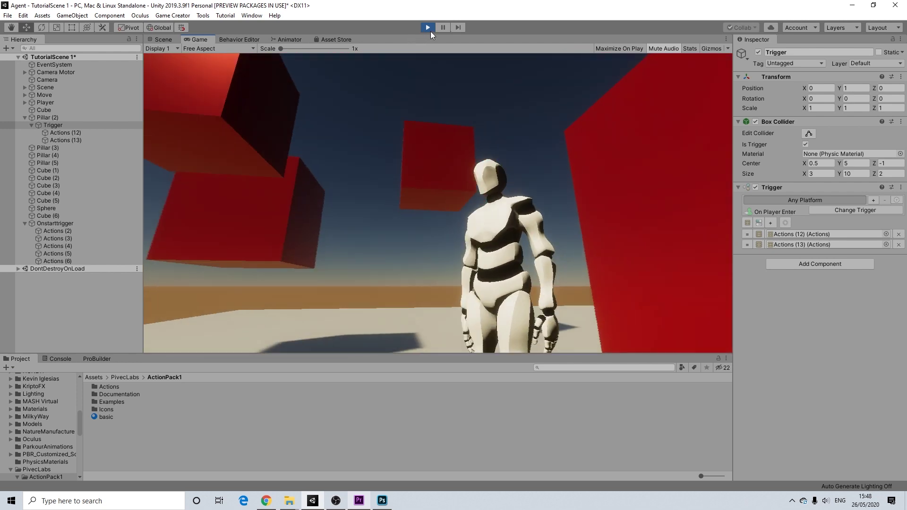
{"action": "left_click", "coordinate": [428, 28]}
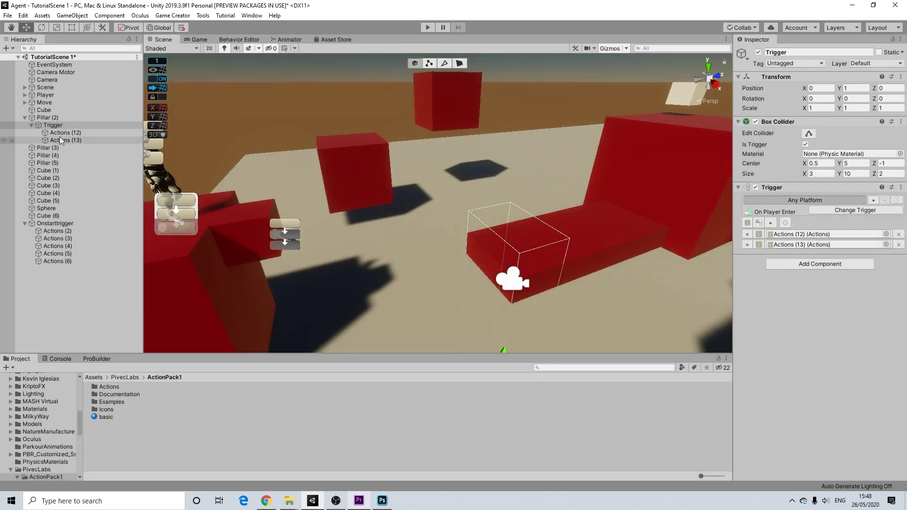
Play-test the scene with Actions (12) displayed, walking the player forward across the raised pillars, and stop it.
{"action": "left_click", "coordinate": [62, 133]}
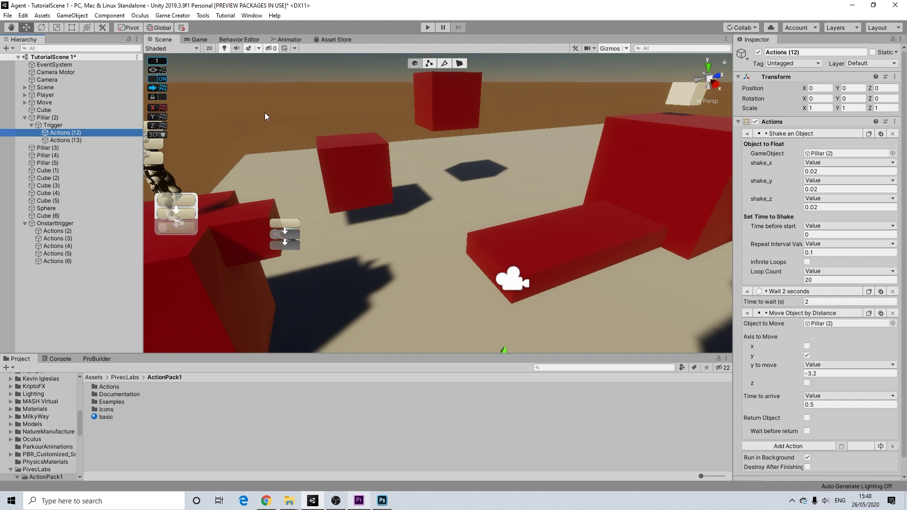
{"action": "left_click", "coordinate": [423, 27]}
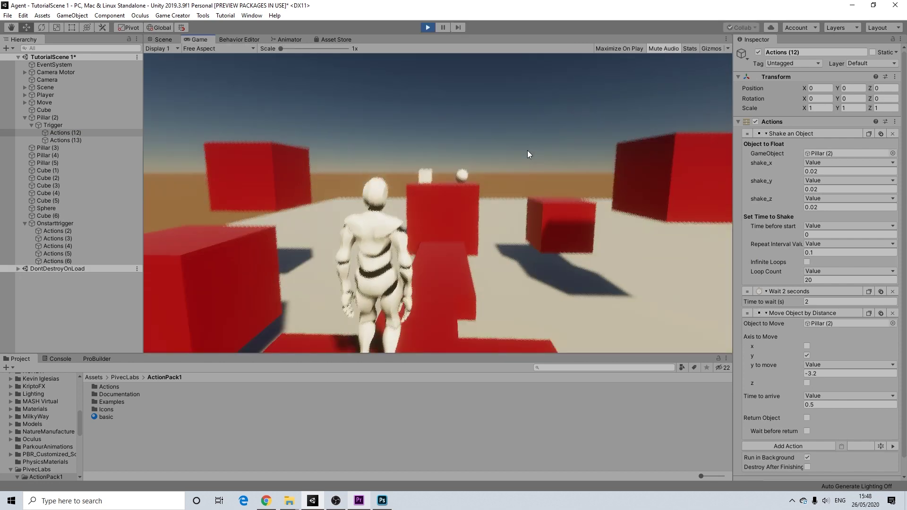
{"action": "key", "text": "w"}
{"action": "key", "text": "w"}
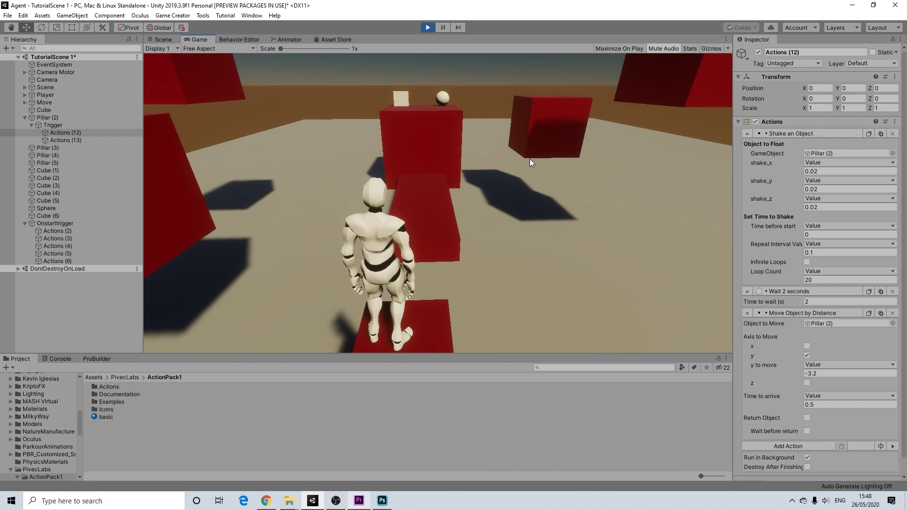
{"action": "key", "text": "w"}
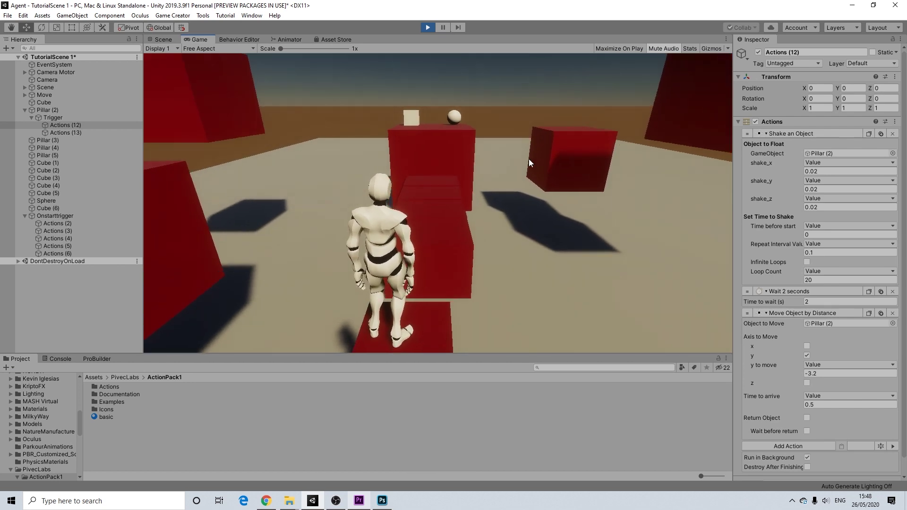
{"action": "key", "text": "w"}
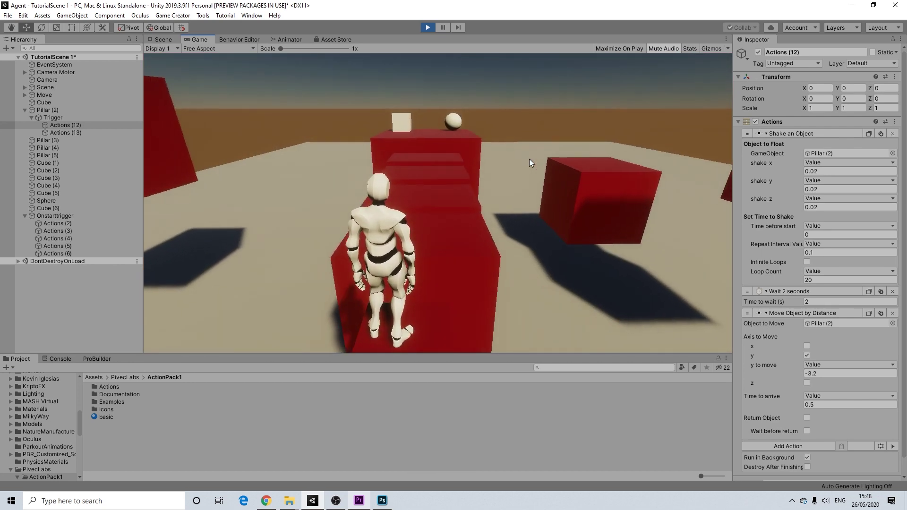
{"action": "key", "text": "w"}
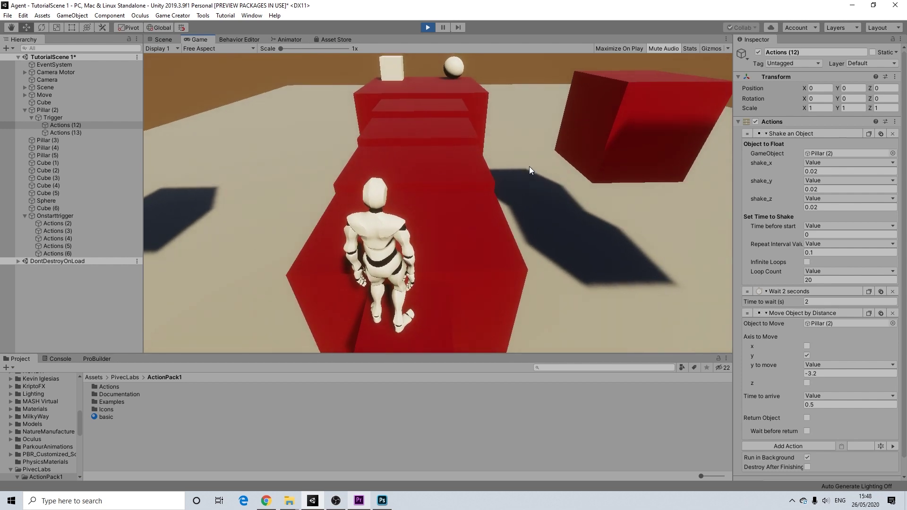
{"action": "key", "text": "w"}
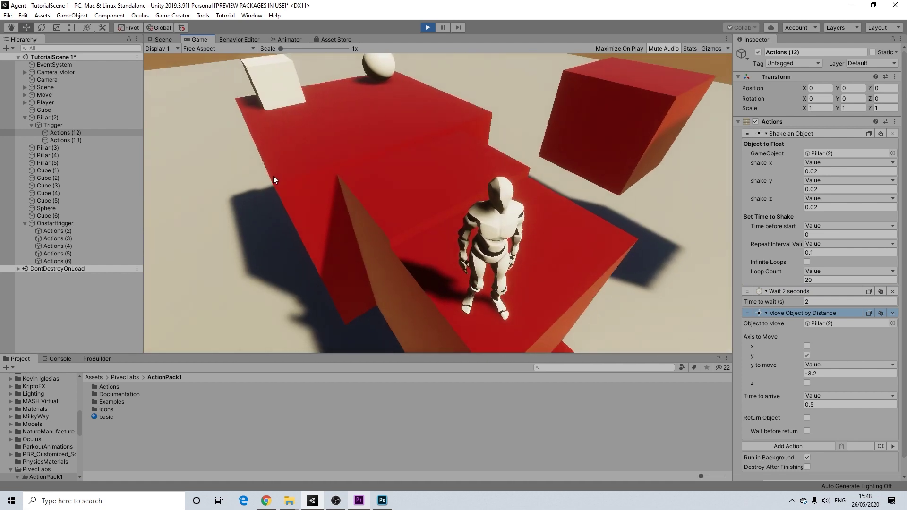
{"action": "key", "text": "w"}
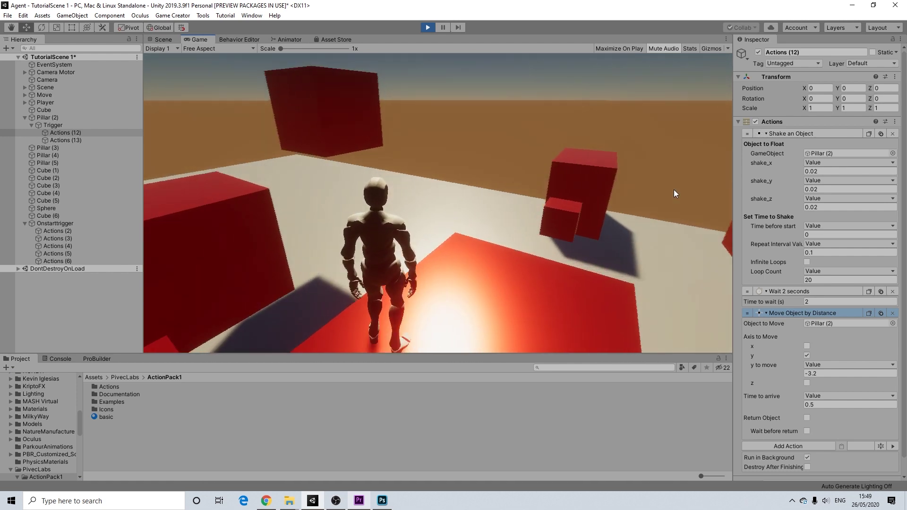
{"action": "left_click", "coordinate": [427, 27]}
Examine the actions offered in the ActionPack1 category for Actions (12) and dismiss the list without adding one.
{"action": "middle_click_drag", "start_coordinate": [512, 189], "coordinate": [465, 202]}
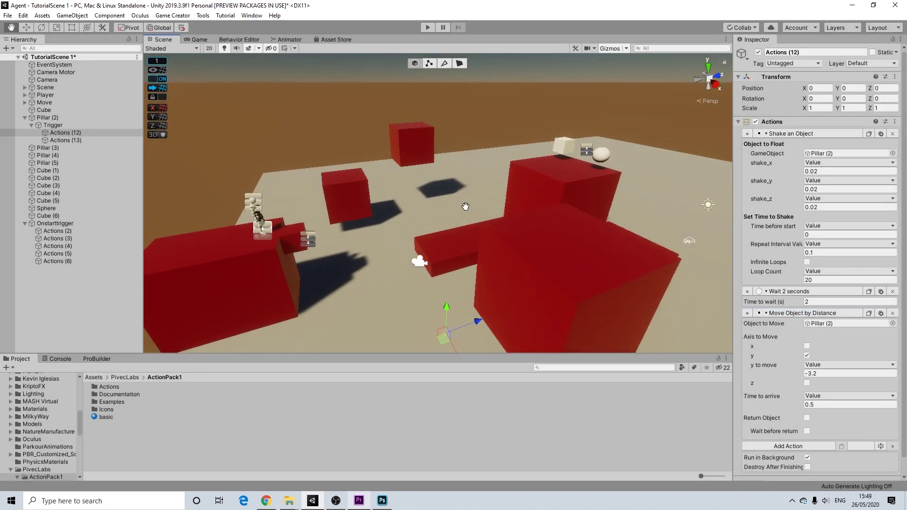
{"action": "scroll", "coordinate": [836, 229], "scroll_direction": "down", "scroll_amount": 1}
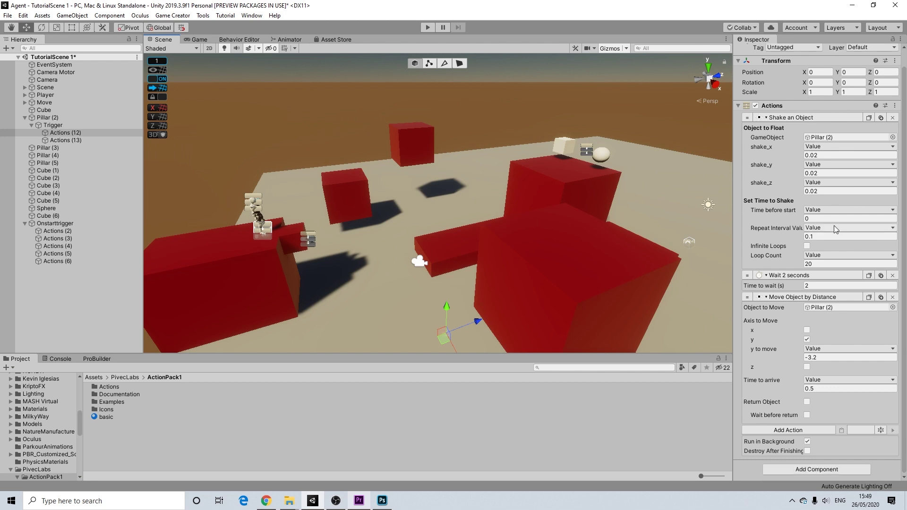
{"action": "left_click", "coordinate": [788, 431]}
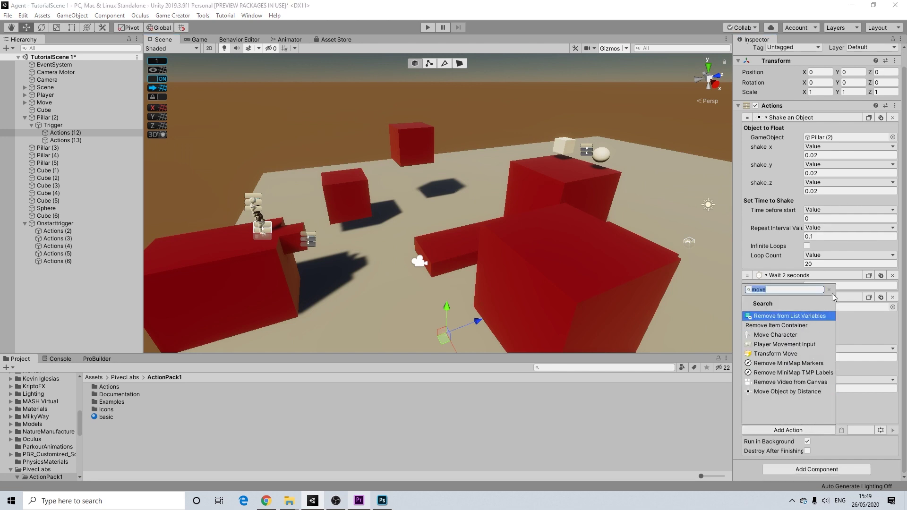
{"action": "left_click", "coordinate": [830, 289]}
{"action": "scroll", "coordinate": [784, 368], "scroll_direction": "down", "scroll_amount": 3}
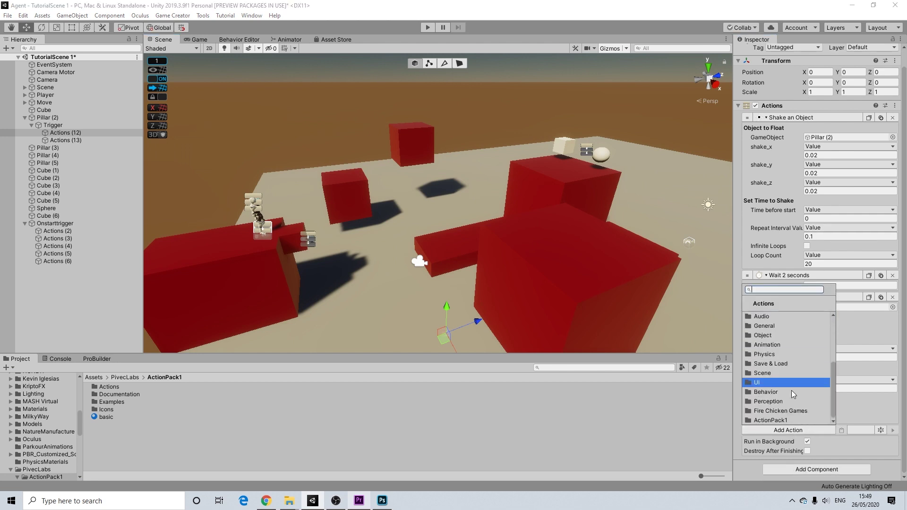
{"action": "left_click", "coordinate": [764, 422]}
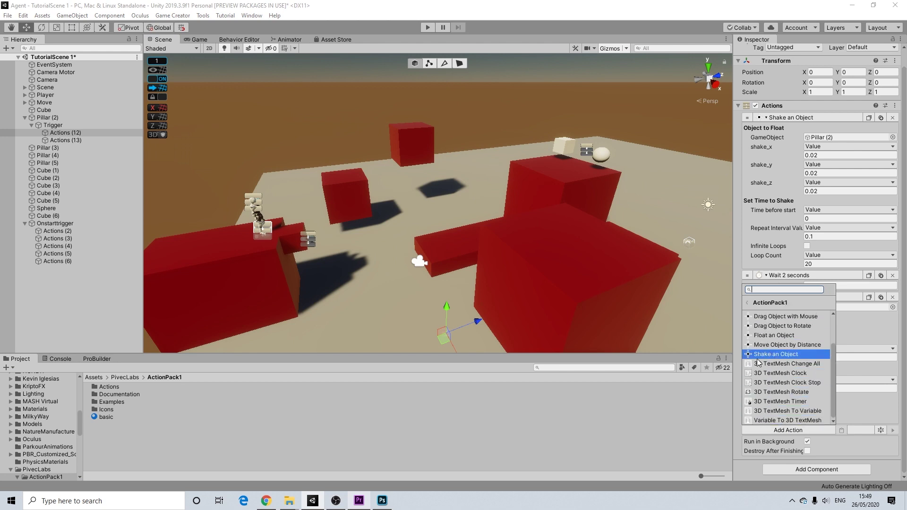
{"action": "scroll", "coordinate": [775, 411], "scroll_direction": "up", "scroll_amount": 2}
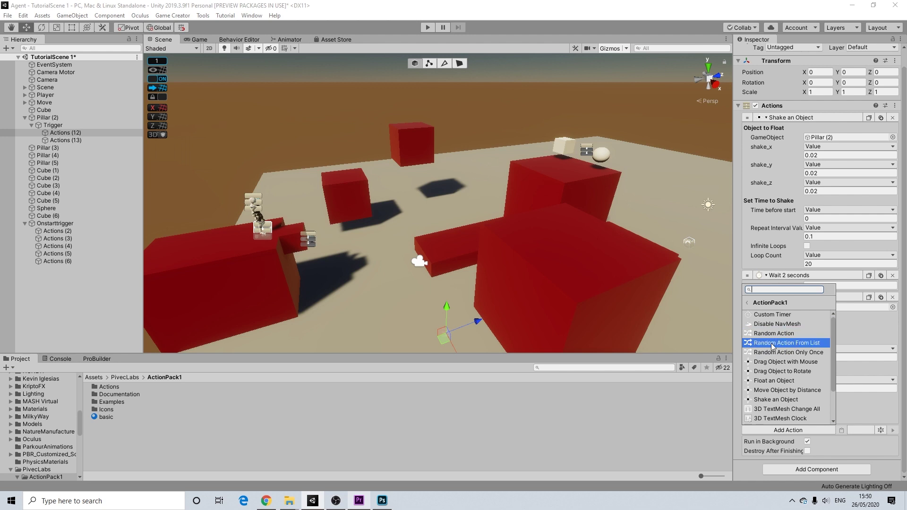
{"action": "scroll", "coordinate": [769, 337], "scroll_direction": "down", "scroll_amount": 3}
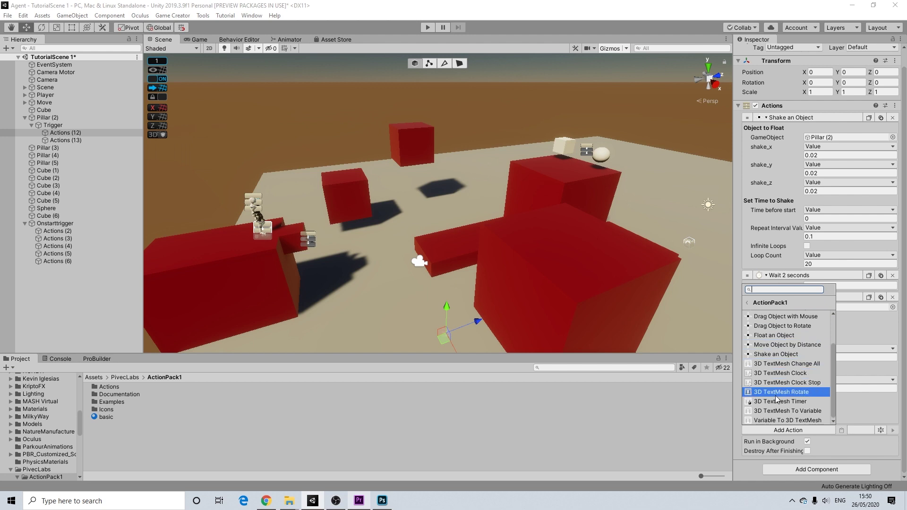
{"action": "scroll", "coordinate": [774, 352], "scroll_direction": "up", "scroll_amount": 3}
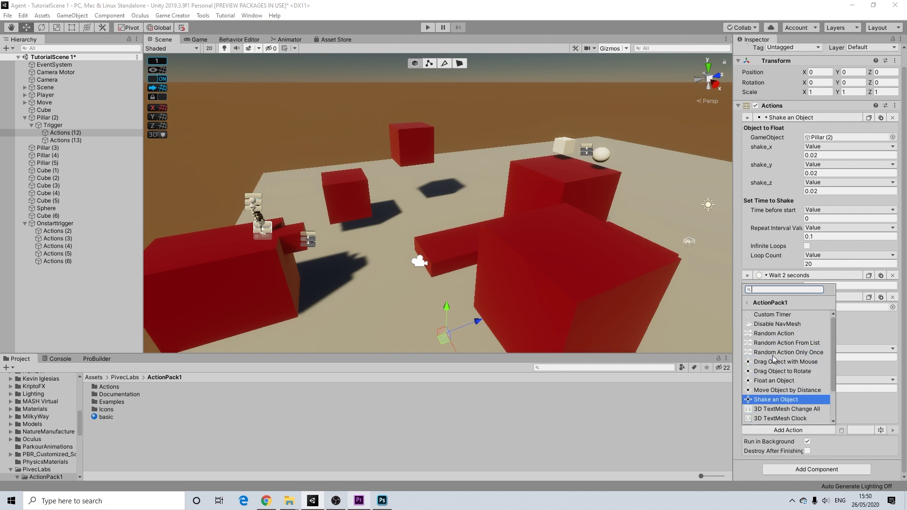
{"action": "scroll", "coordinate": [786, 390], "scroll_direction": "down", "scroll_amount": 3}
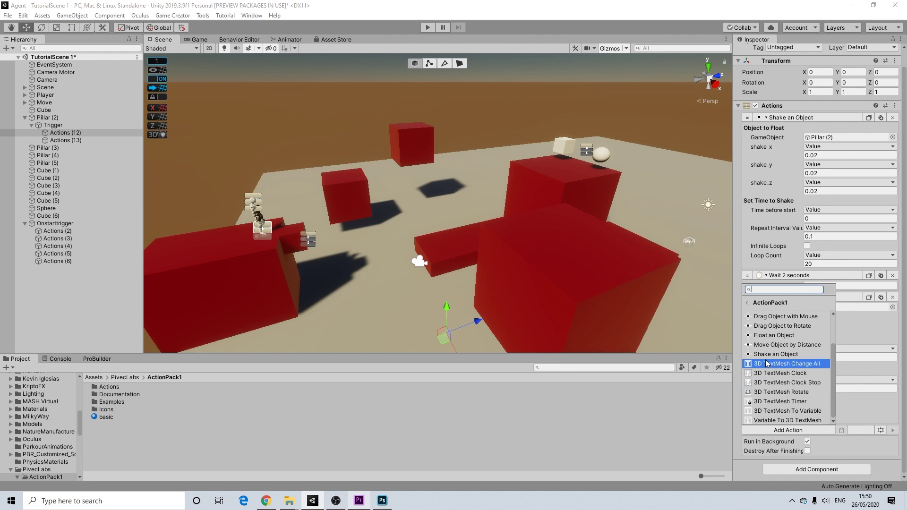
{"action": "scroll", "coordinate": [780, 354], "scroll_direction": "up", "scroll_amount": 3}
{"action": "scroll", "coordinate": [801, 353], "scroll_direction": "down", "scroll_amount": 2}
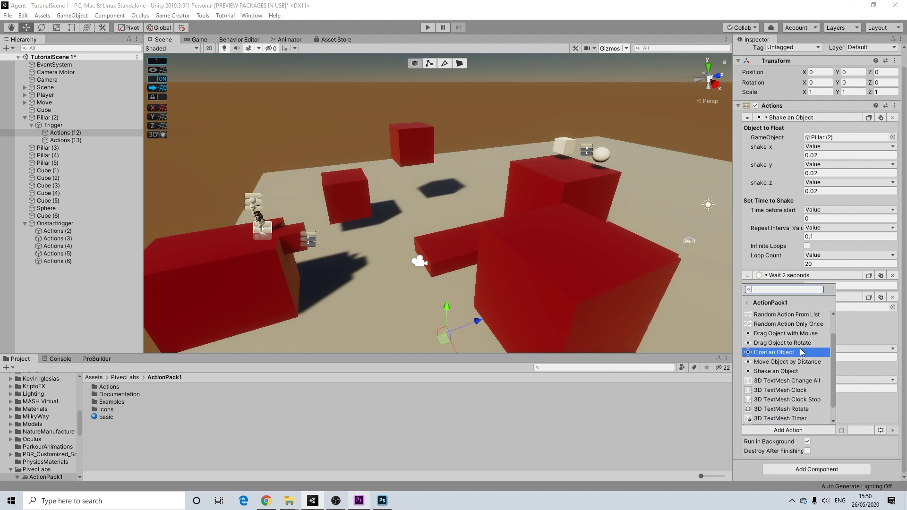
{"action": "scroll", "coordinate": [799, 361], "scroll_direction": "up", "scroll_amount": 3}
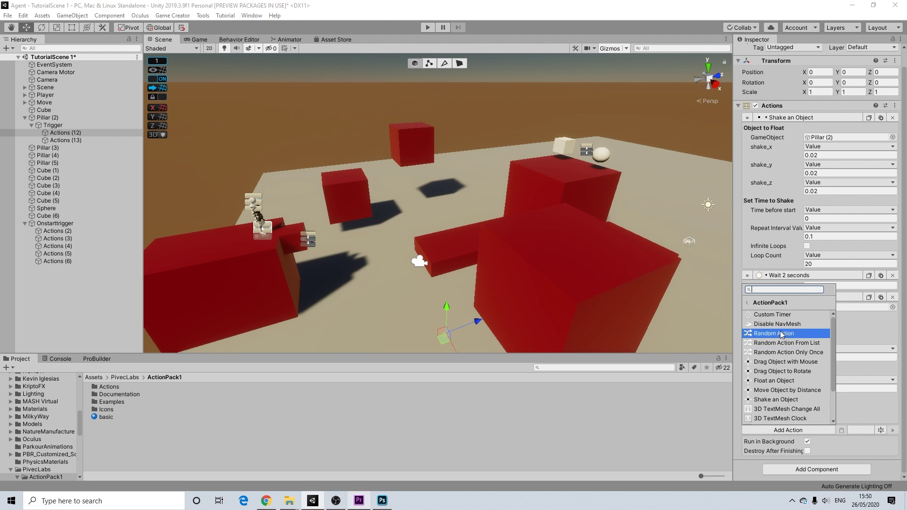
{"action": "scroll", "coordinate": [785, 336], "scroll_direction": "down", "scroll_amount": 2}
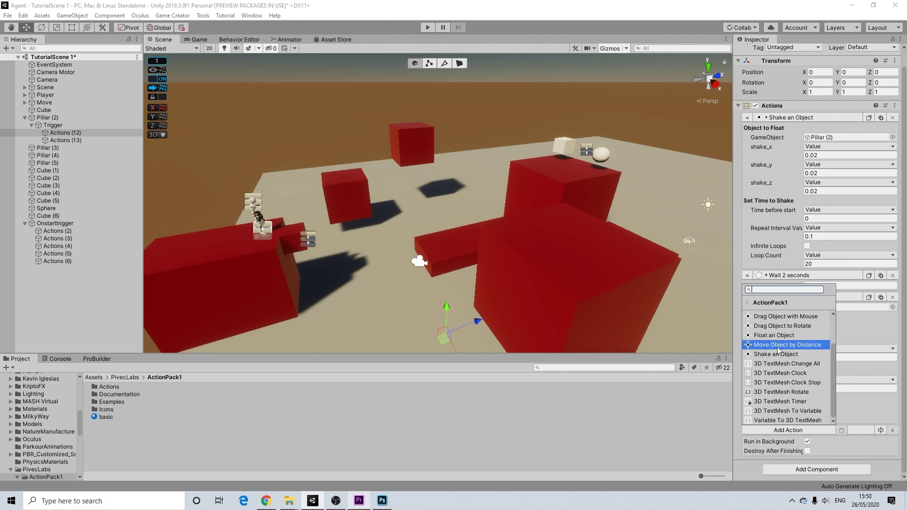
{"action": "scroll", "coordinate": [778, 347], "scroll_direction": "up", "scroll_amount": 3}
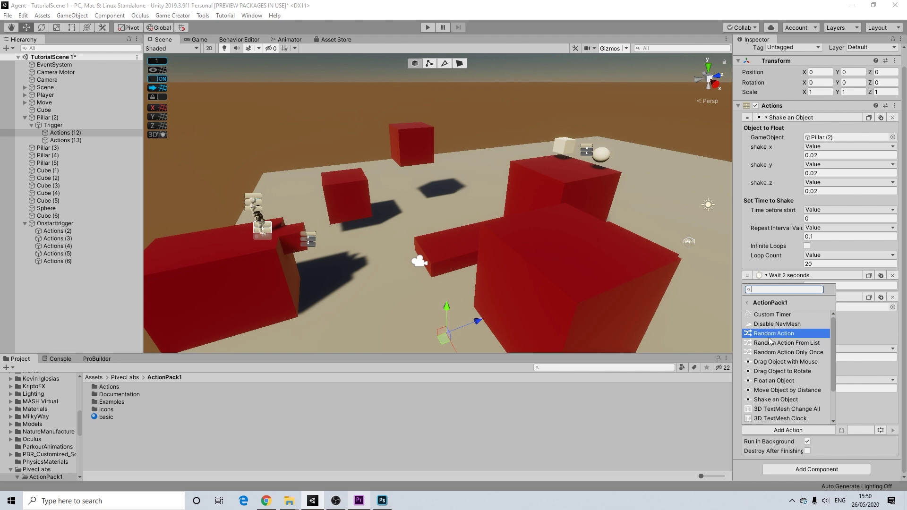
{"action": "scroll", "coordinate": [770, 341], "scroll_direction": "down", "scroll_amount": 2}
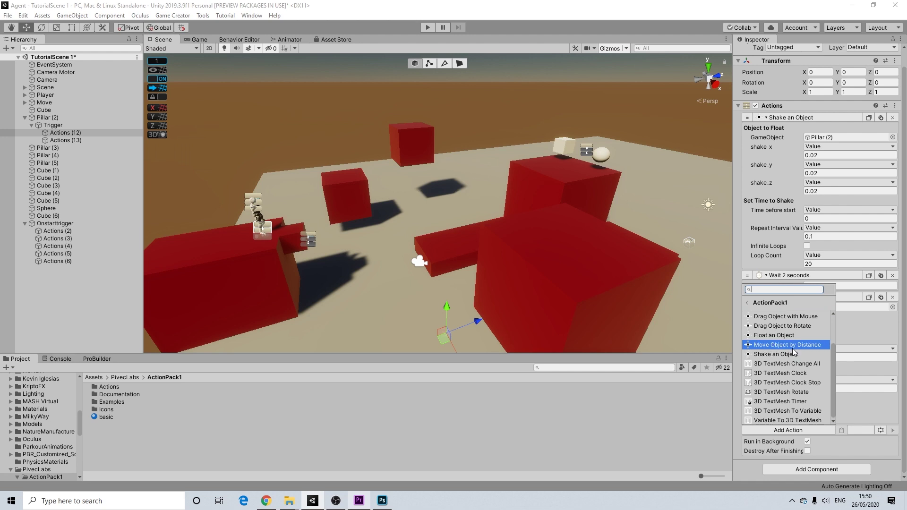
{"action": "scroll", "coordinate": [792, 356], "scroll_direction": "up", "scroll_amount": 2}
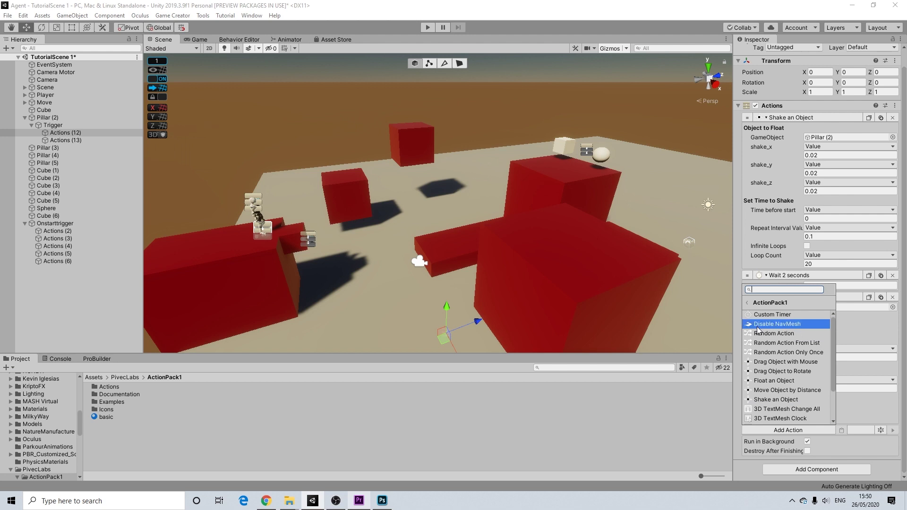
{"action": "scroll", "coordinate": [589, 231], "scroll_direction": "down", "scroll_amount": 1}
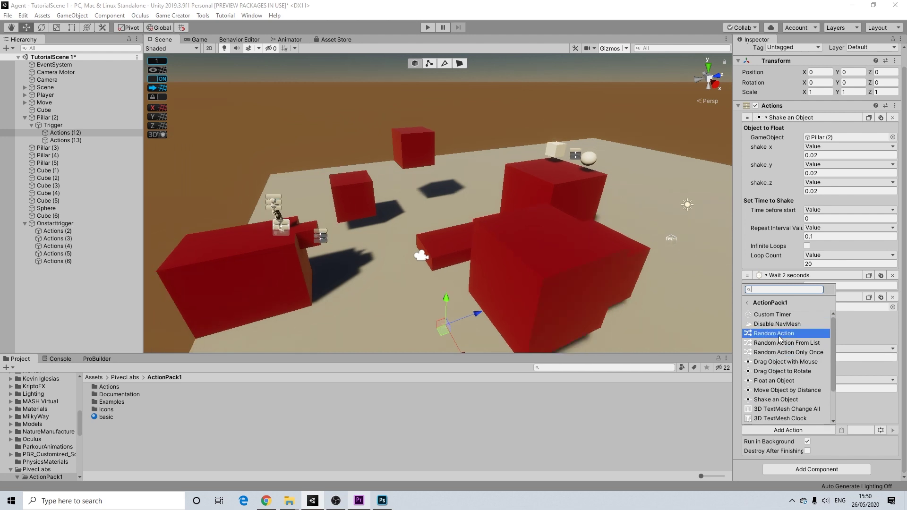
{"action": "scroll", "coordinate": [784, 340], "scroll_direction": "down", "scroll_amount": 2}
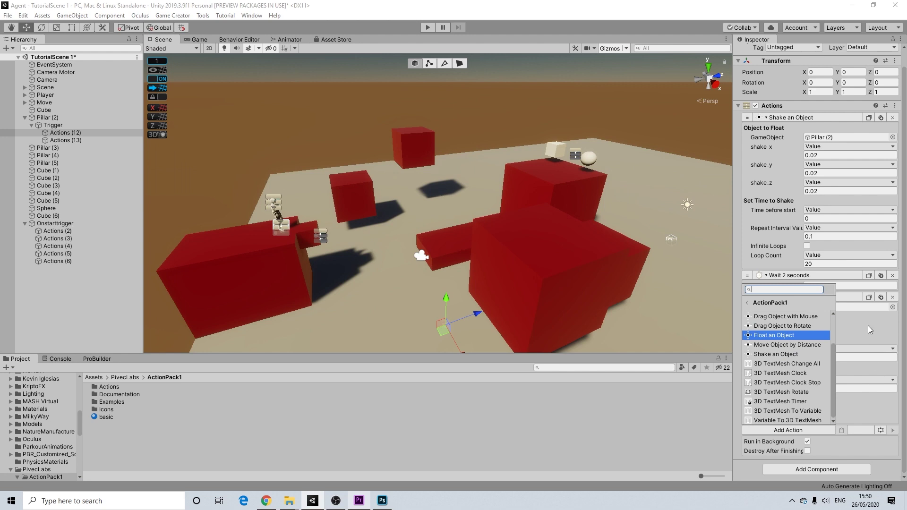
{"action": "key", "text": "Down"}
{"action": "key", "text": "Return"}
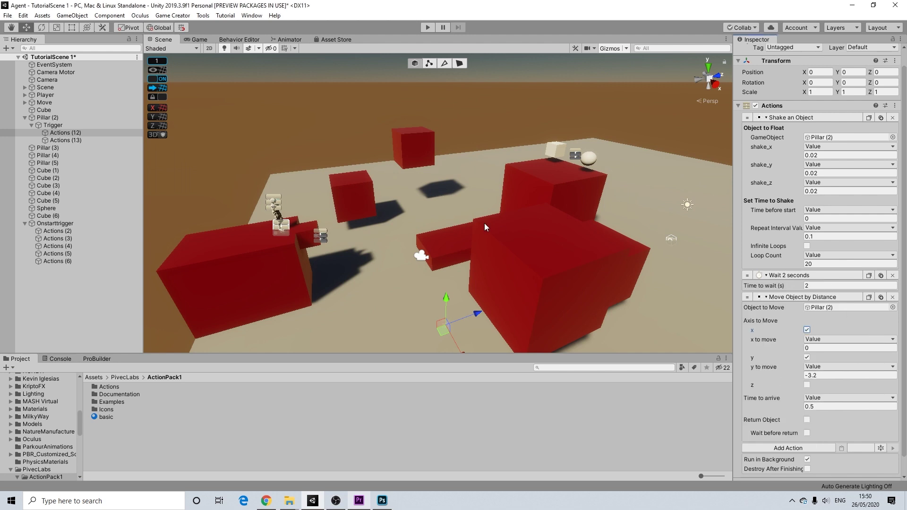